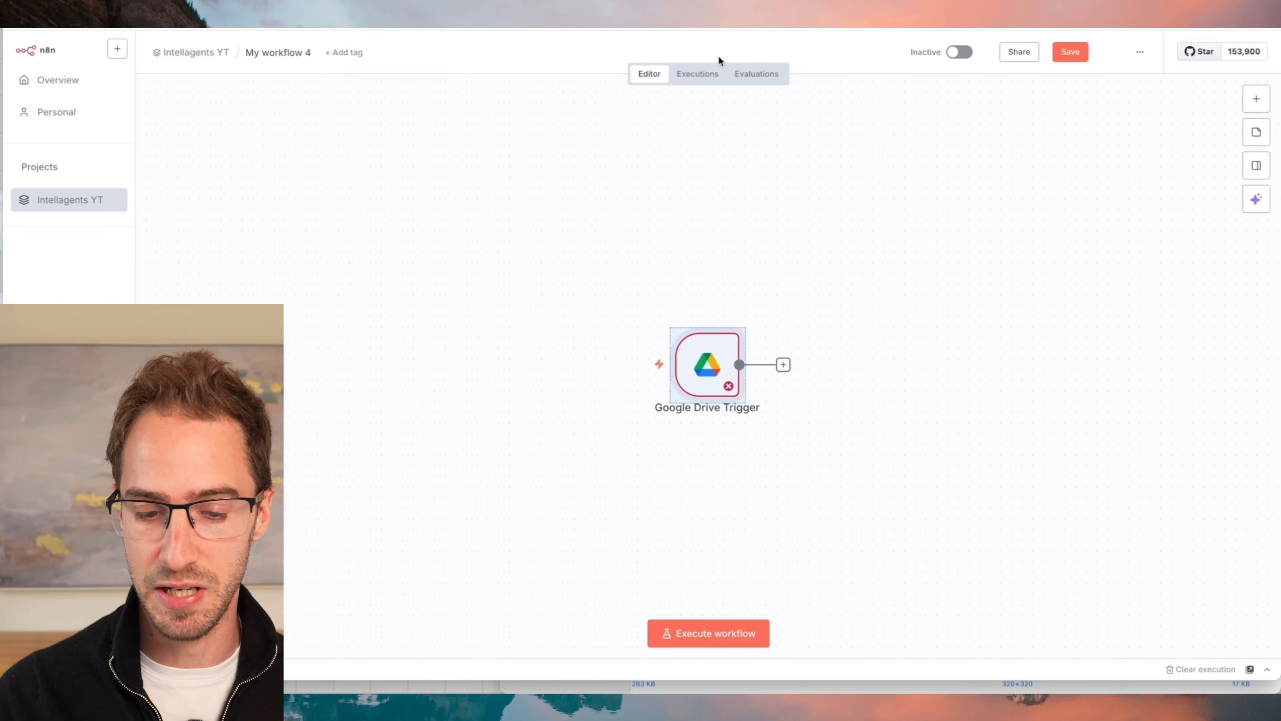
- Add a Schedule Trigger node to the workflow with its trigger interval set to Hours
drag(709, 346, 677, 271)
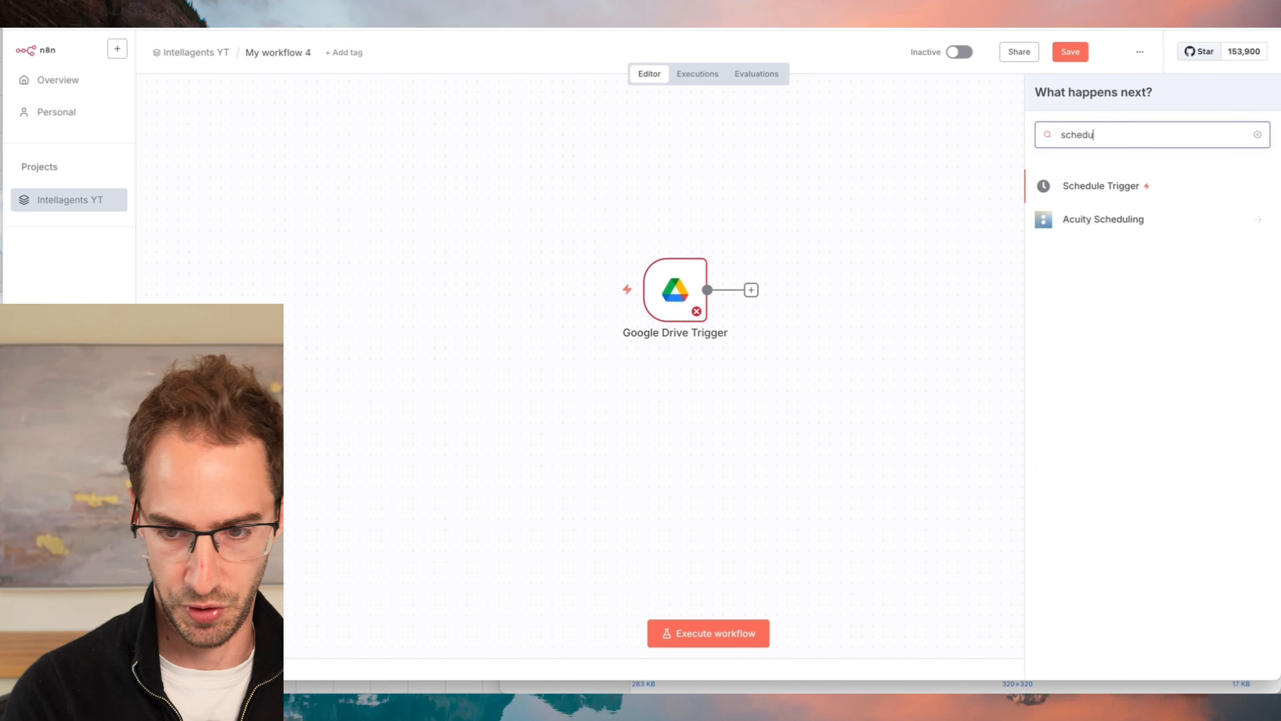
click(1118, 187)
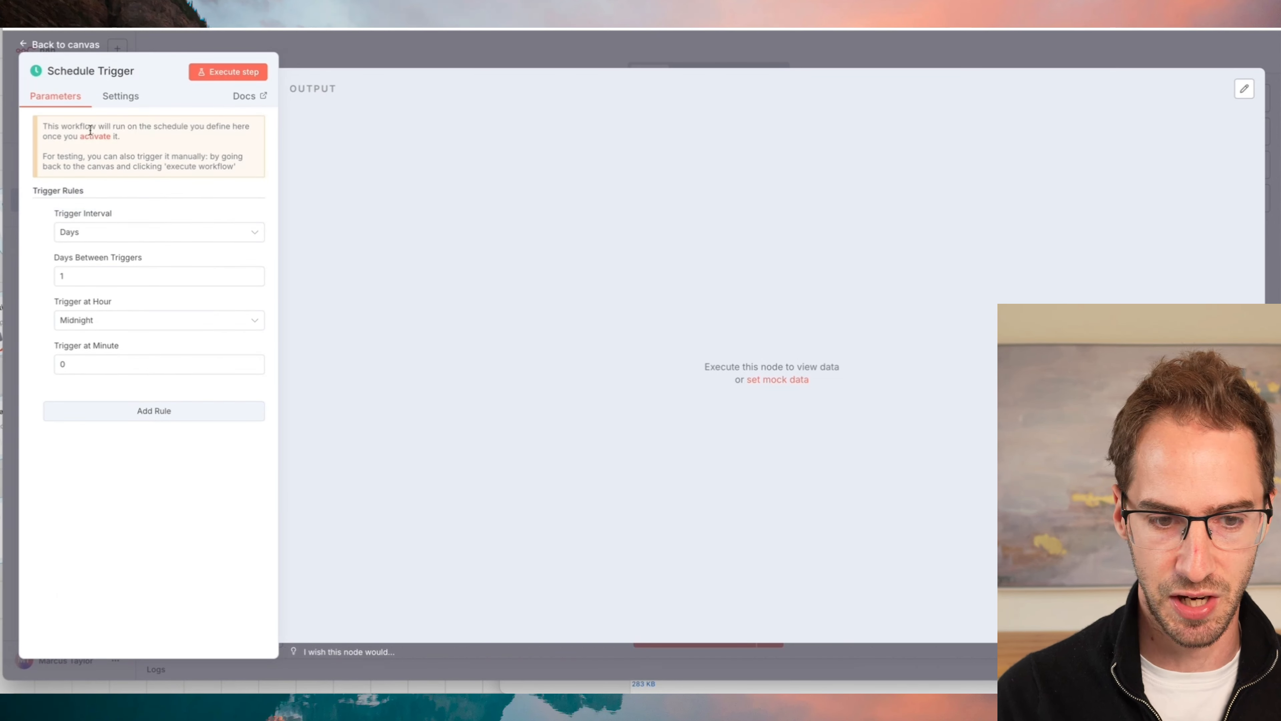
click(109, 232)
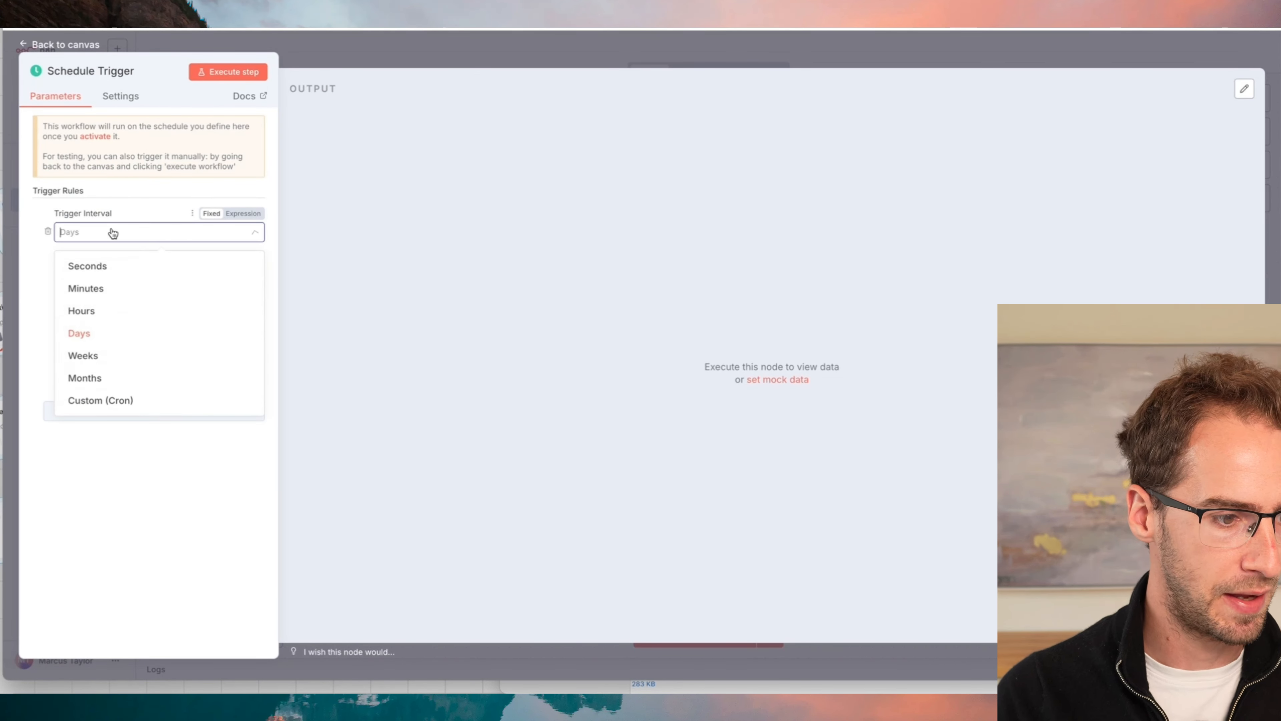
click(91, 311)
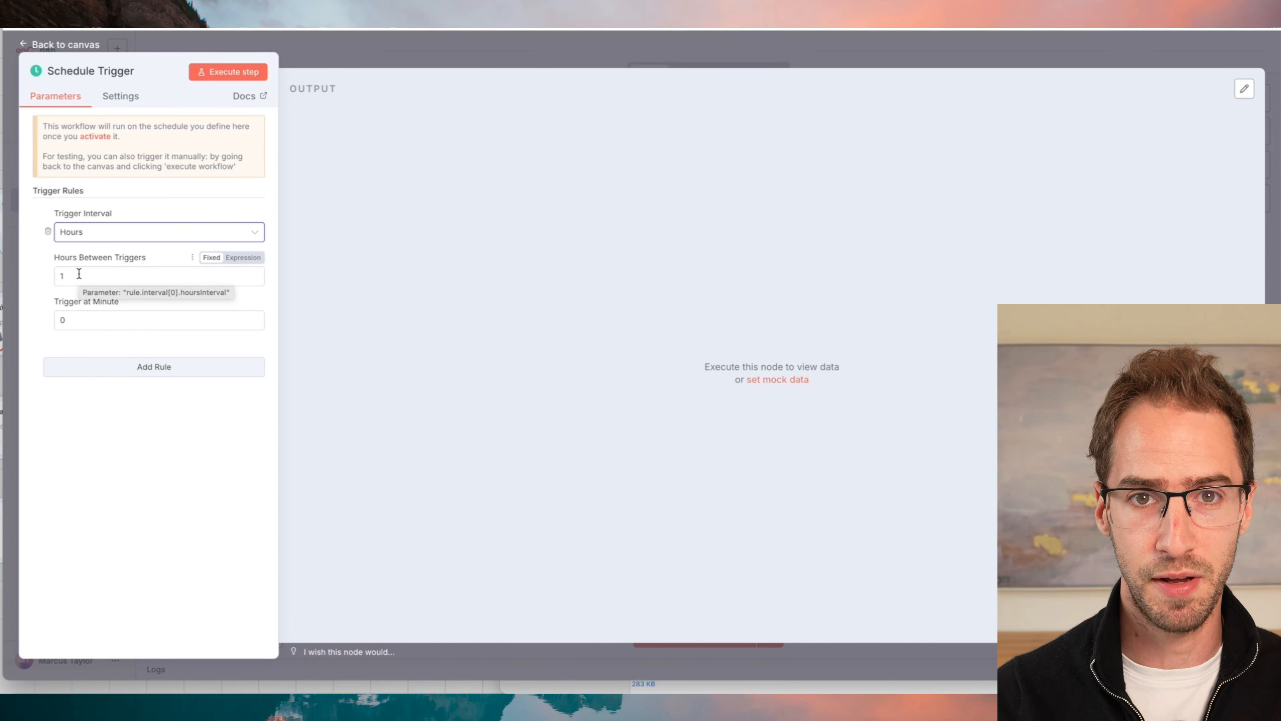
click(432, 50)
- Move the Google Drive Trigger below and add a Google Drive "Search files and folders" node after the Schedule Trigger
drag(675, 288, 600, 386)
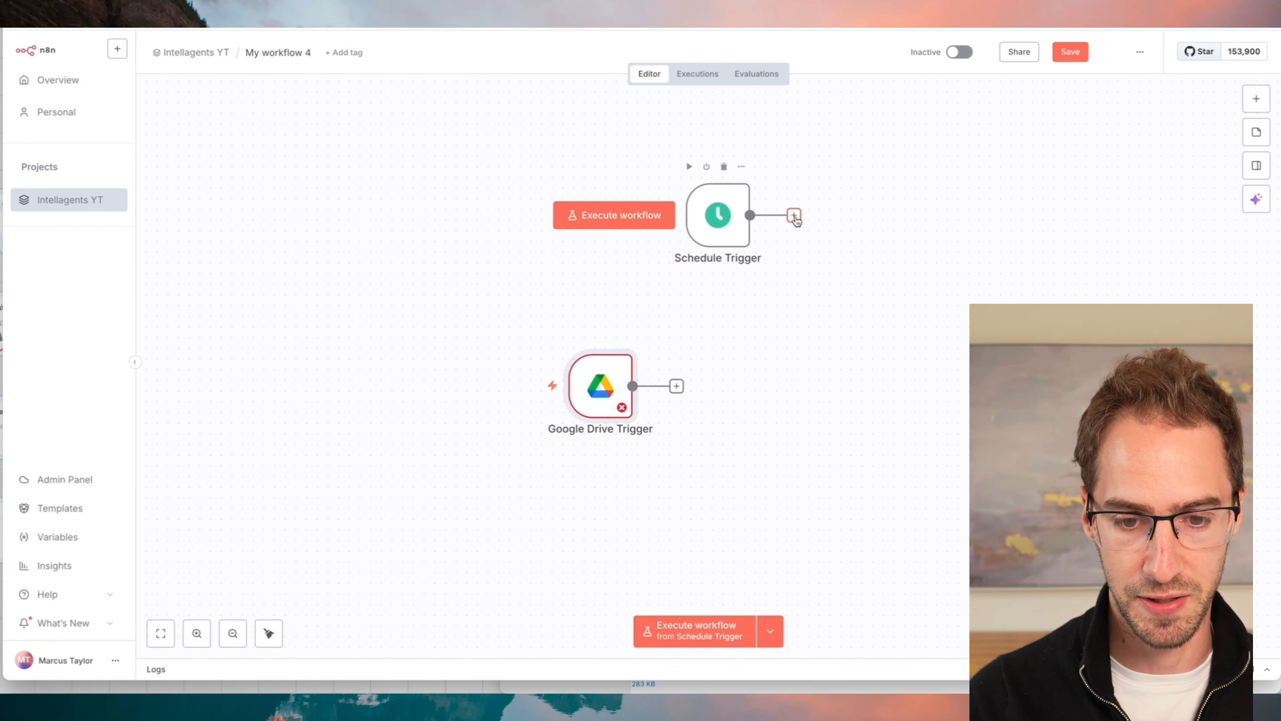
click(794, 216)
text(google)
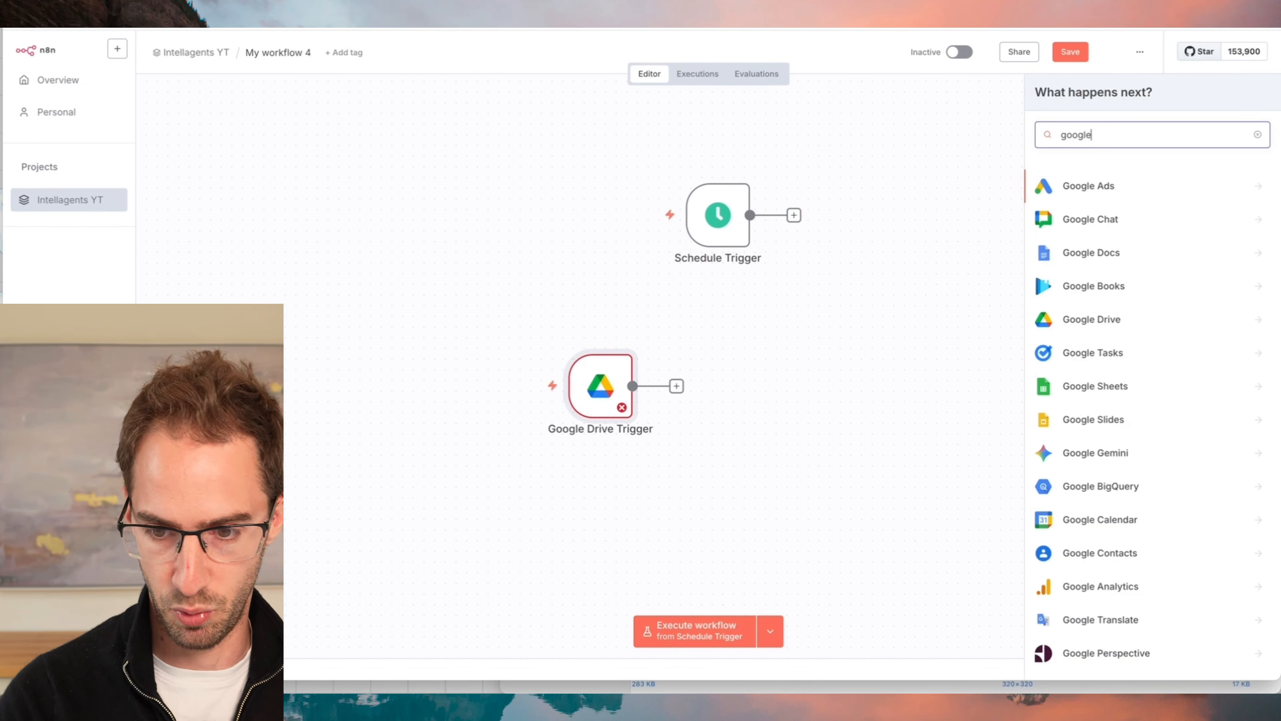
click(1121, 326)
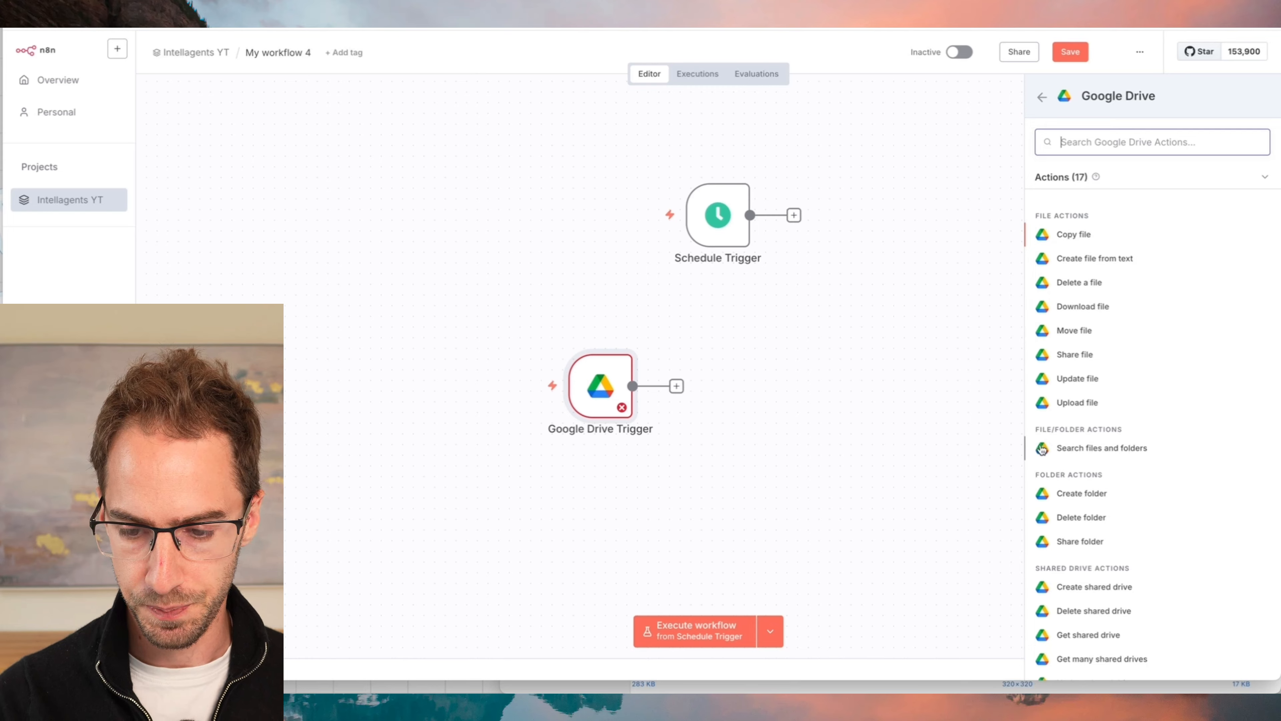
click(1089, 449)
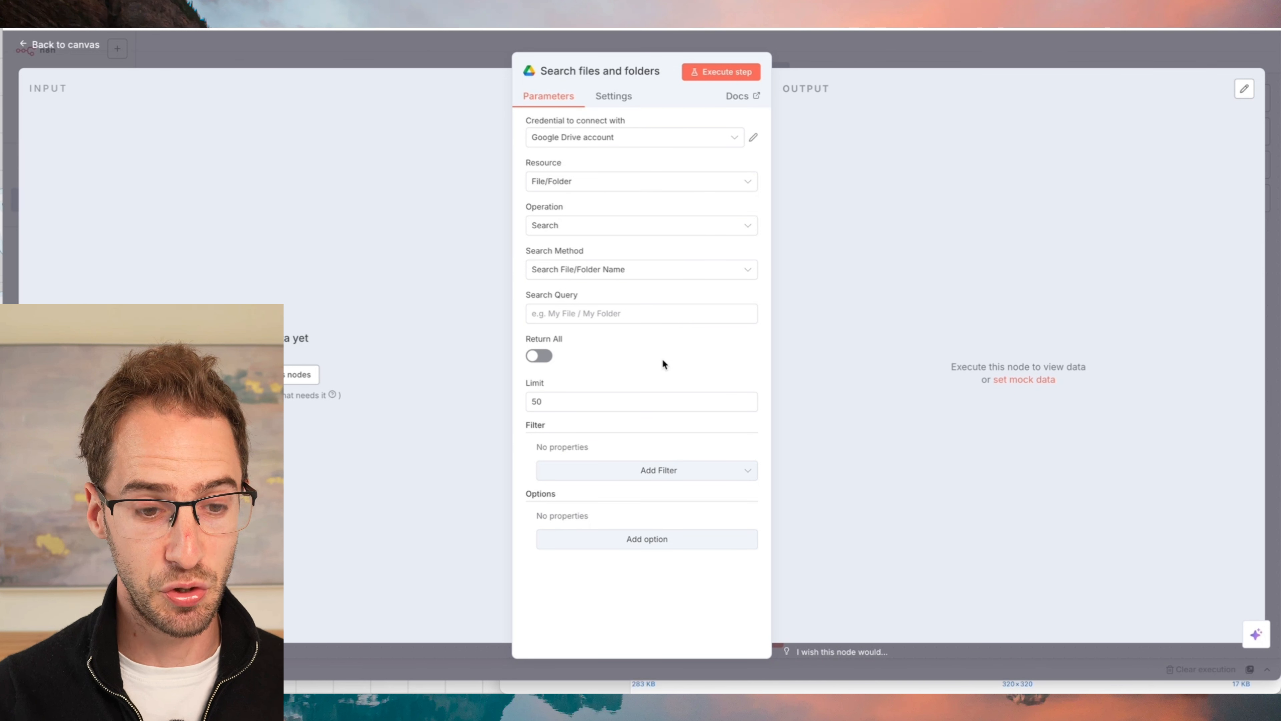
- Start a new Google Drive OAuth2 credential for the search node and review its connection fields
click(608, 141)
click(602, 202)
scroll(580, 363, down, 3)
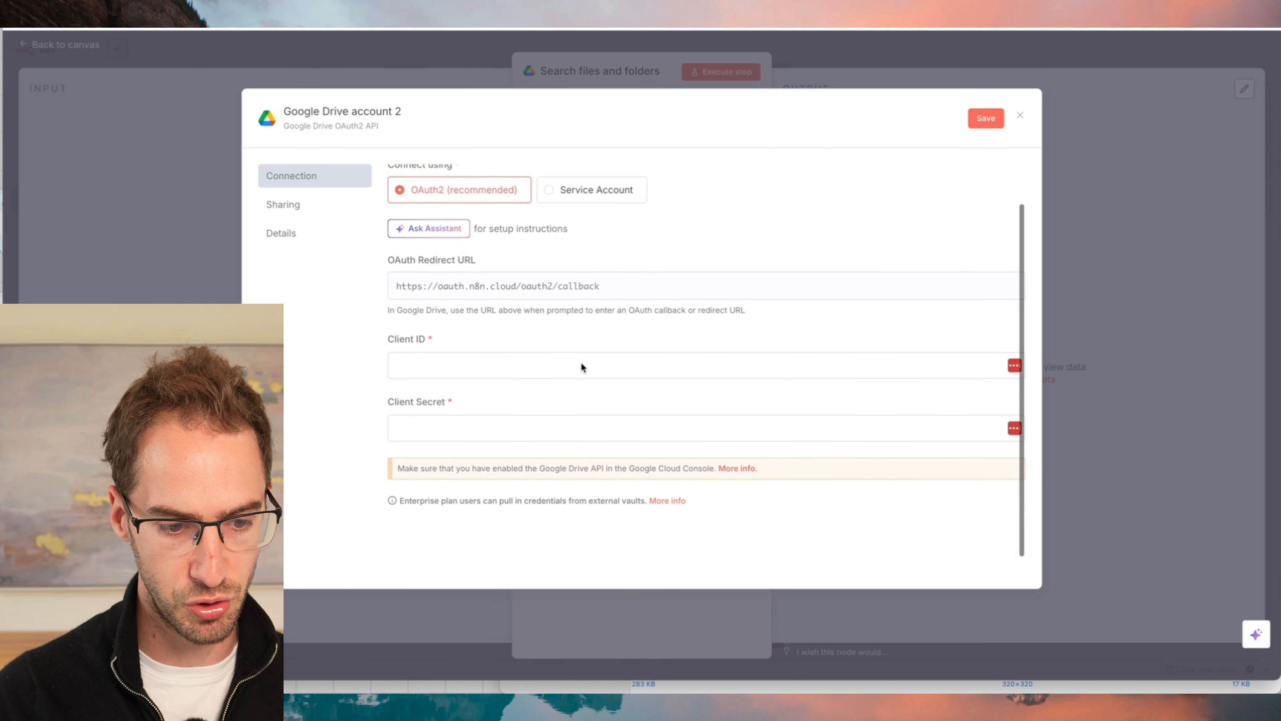
scroll(684, 229, up, 3)
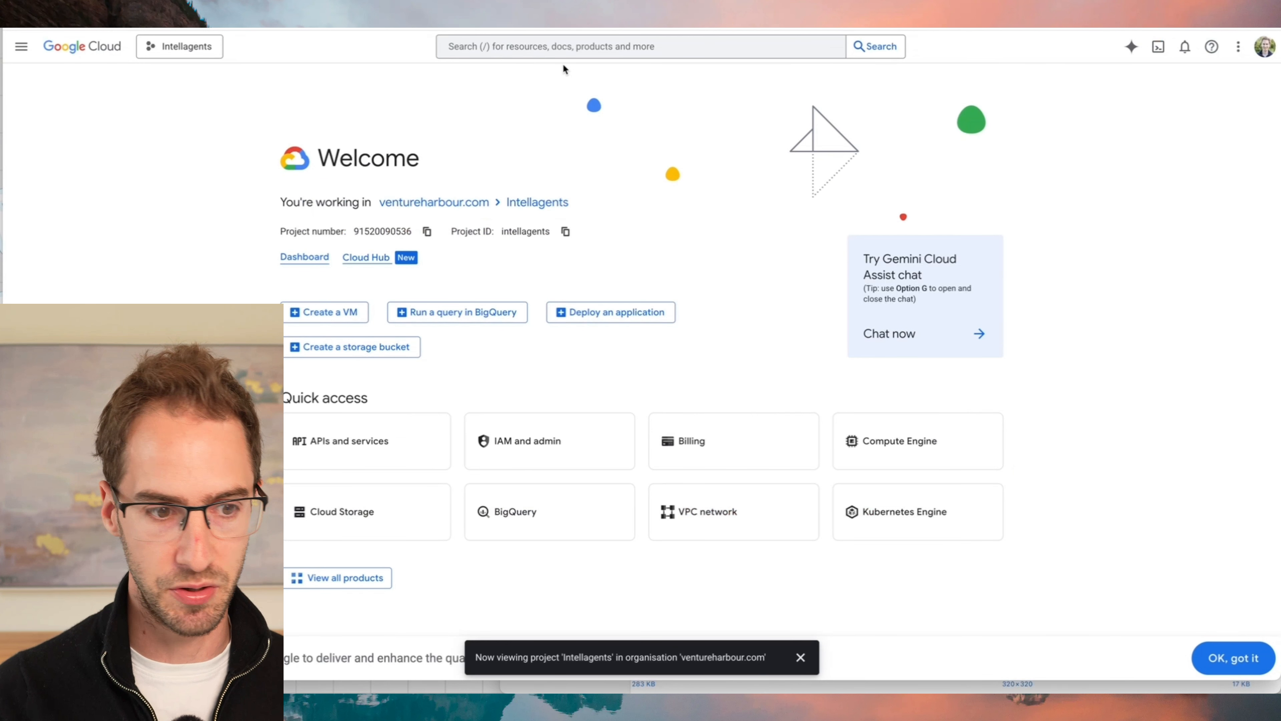
- In Google Cloud, create a new project named "n8n google drive" in the ventureharbour.com organisation
click(174, 46)
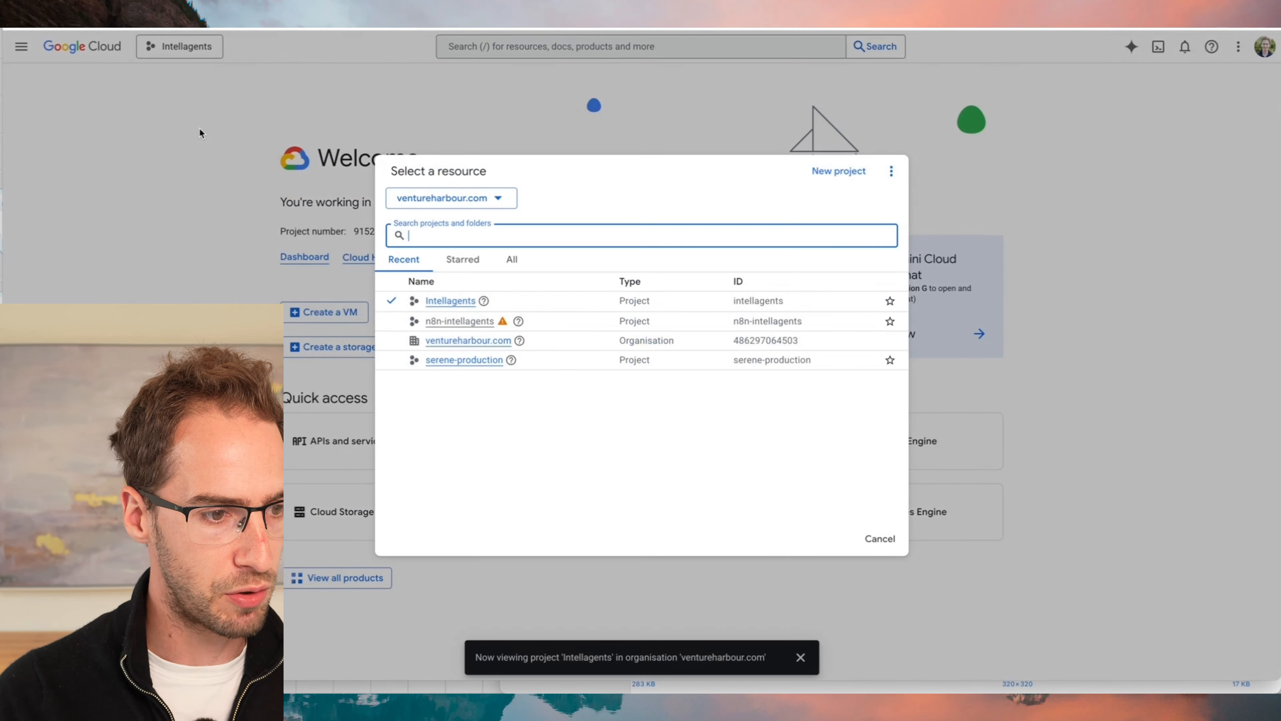
click(852, 173)
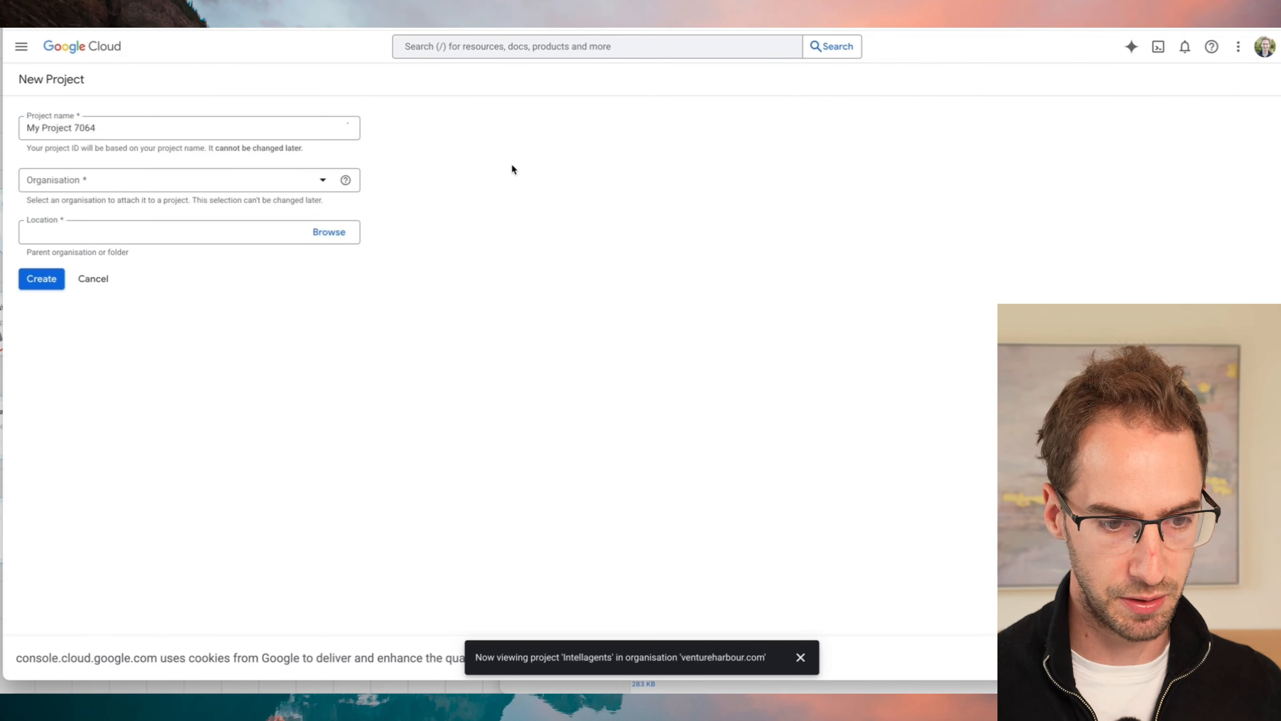
text(n8n google drive)
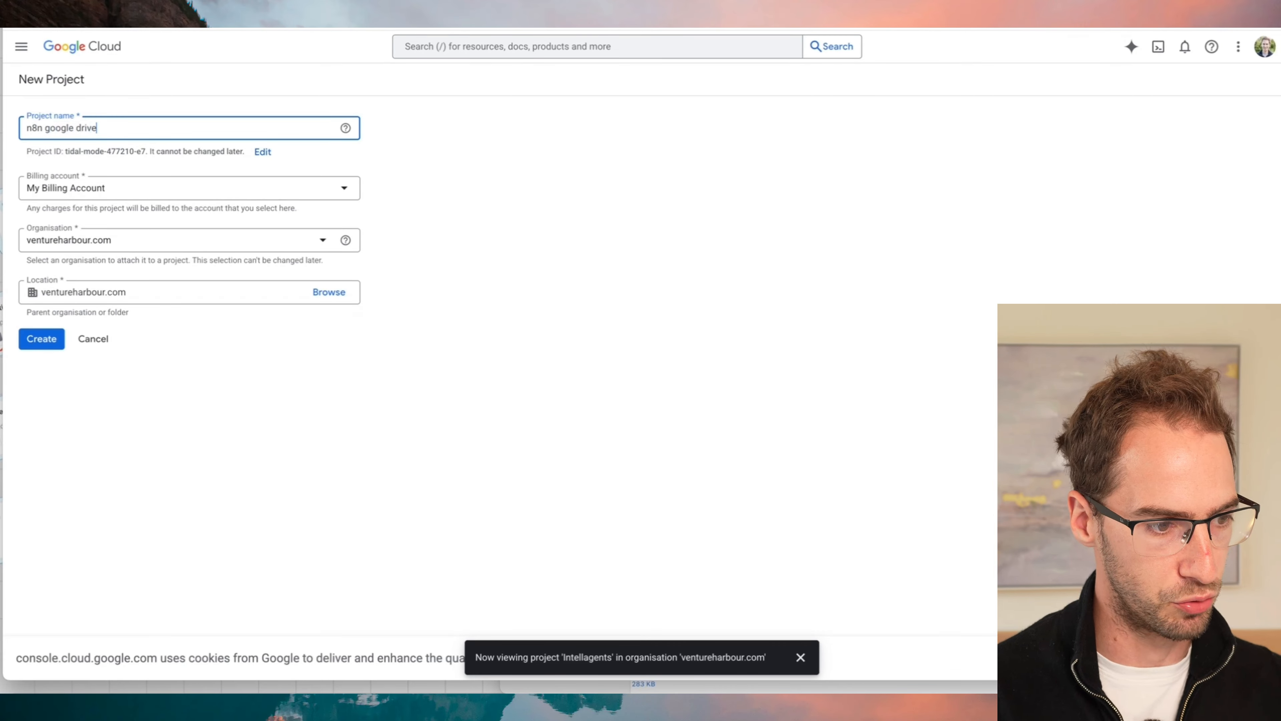
click(40, 342)
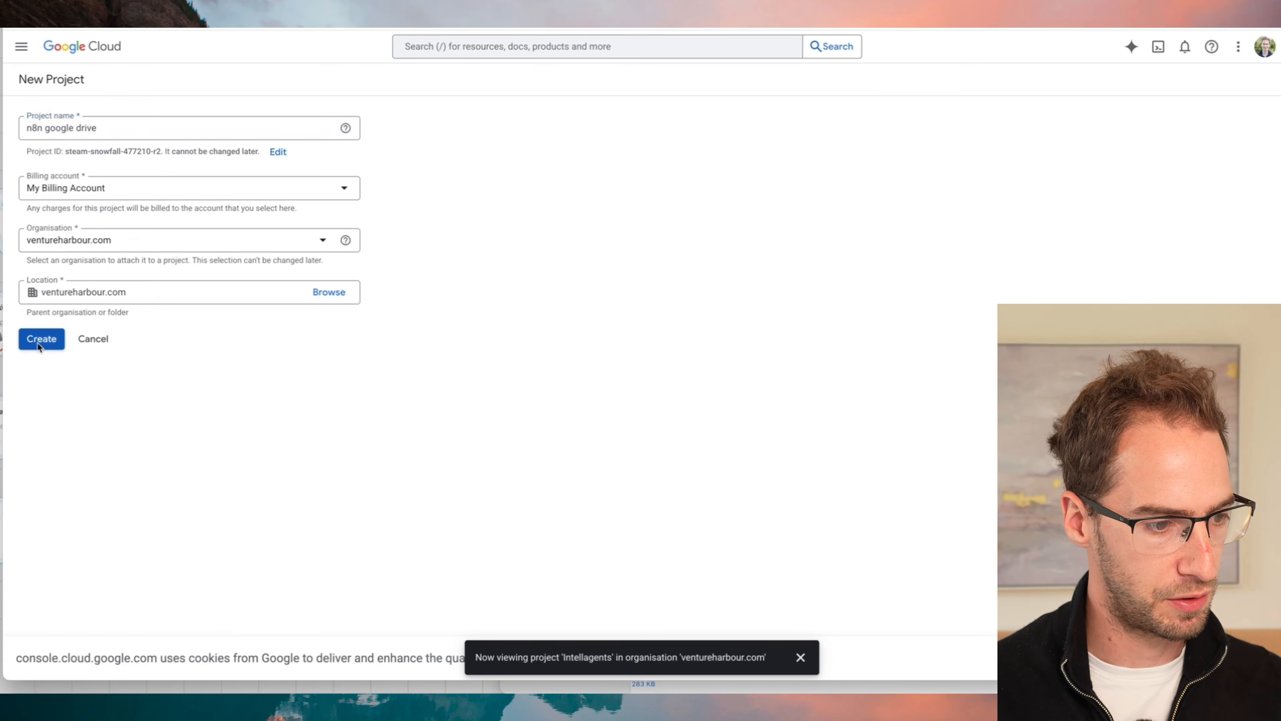
- Open the API library under APIs and services, and start the project's OAuth consent configuration
click(21, 46)
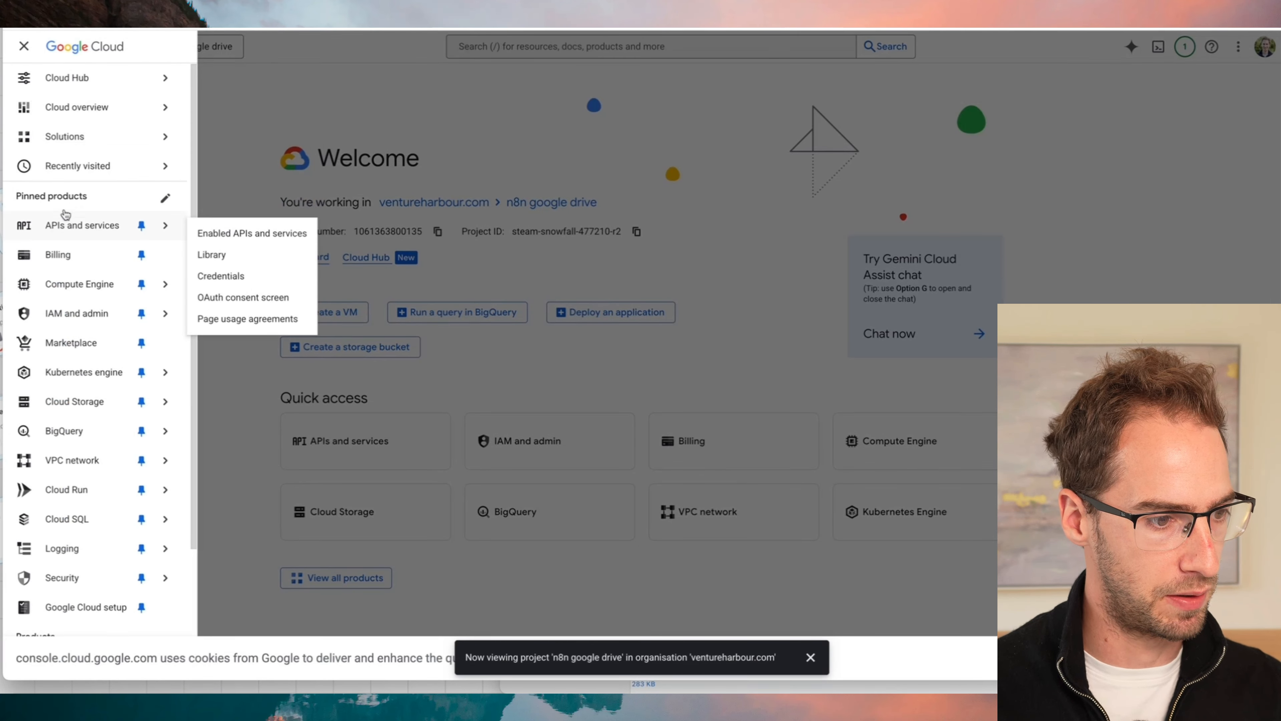
click(79, 226)
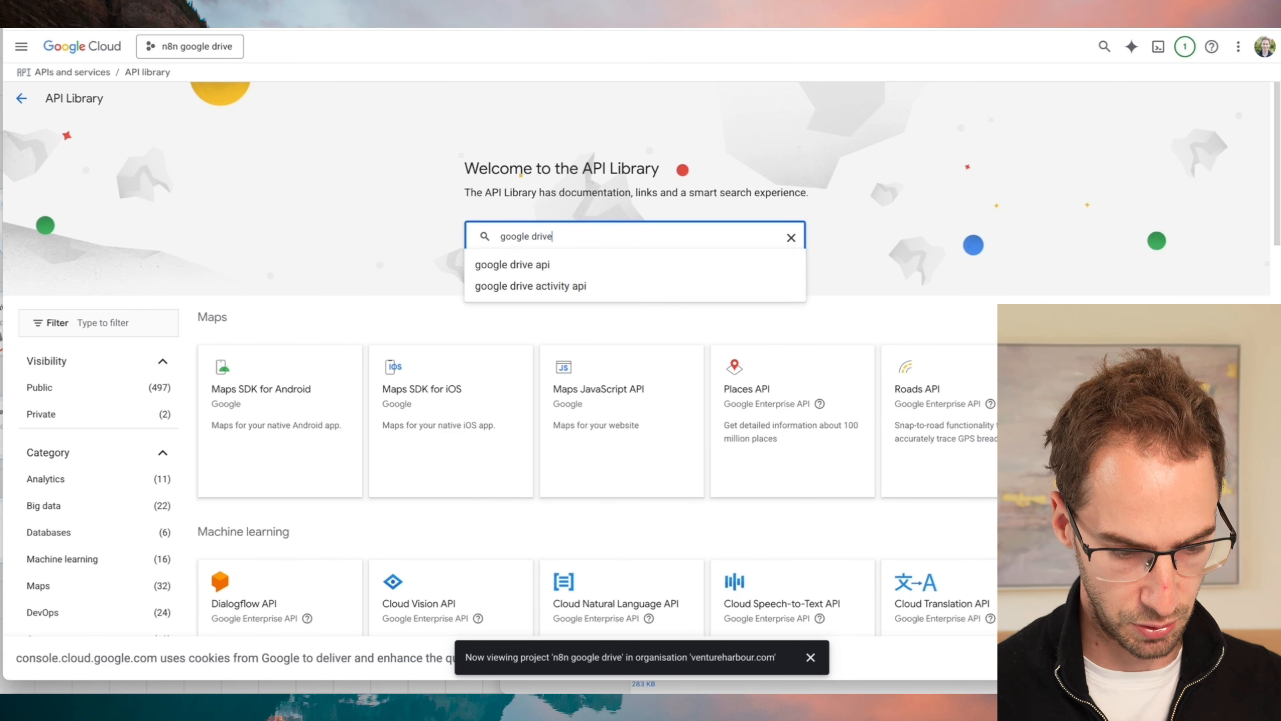
click(548, 268)
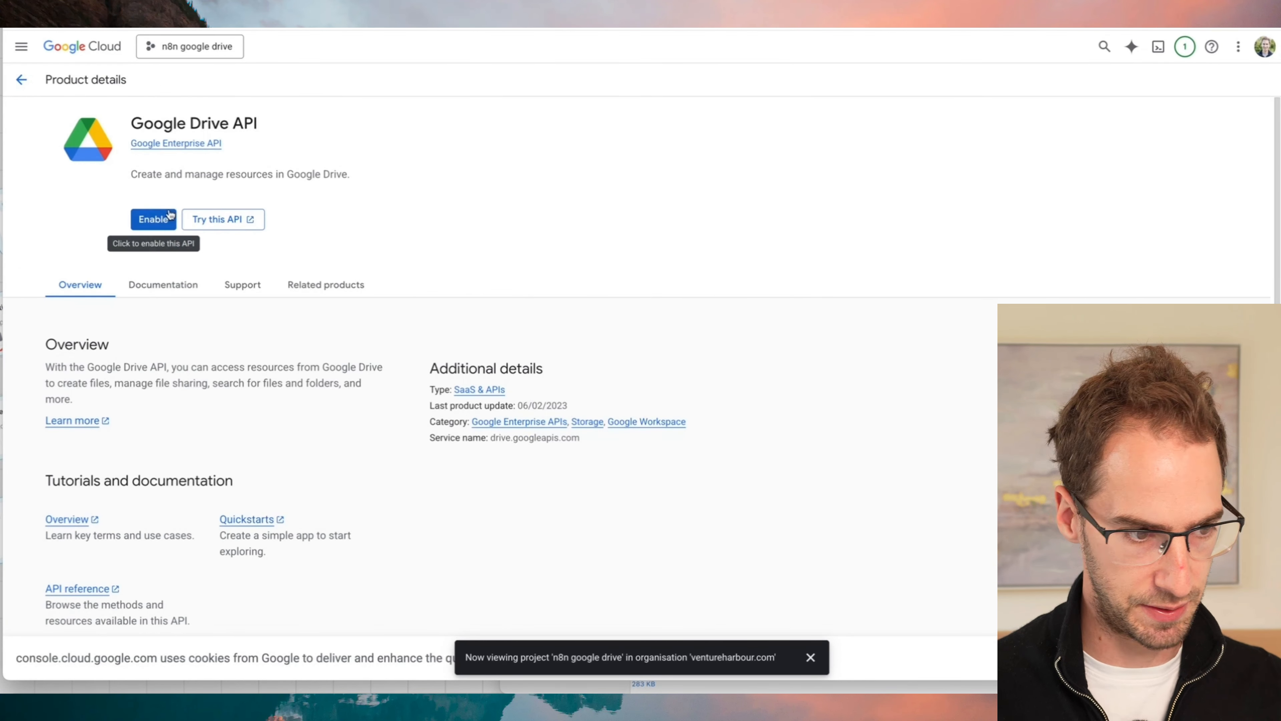
click(163, 217)
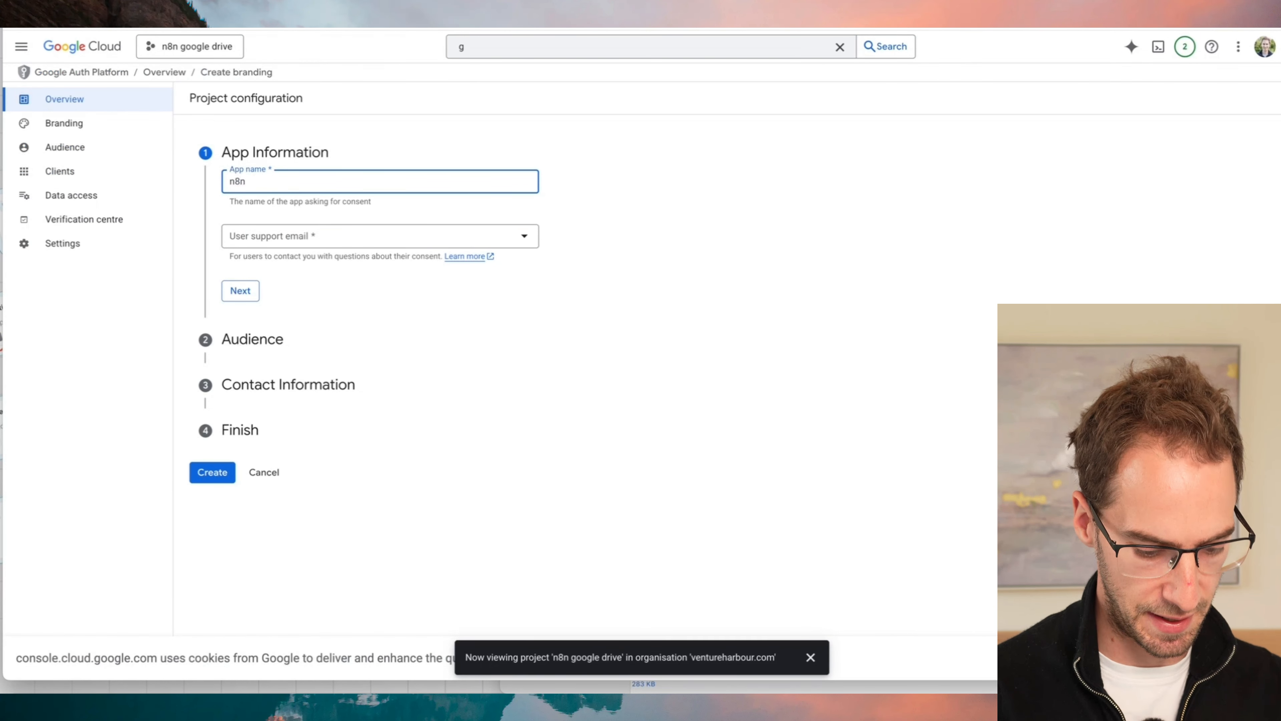
- Set the app name to "n8n google drive", select the user support email, and choose the internal audience
text(ve)
key(Tab)
key(Down)
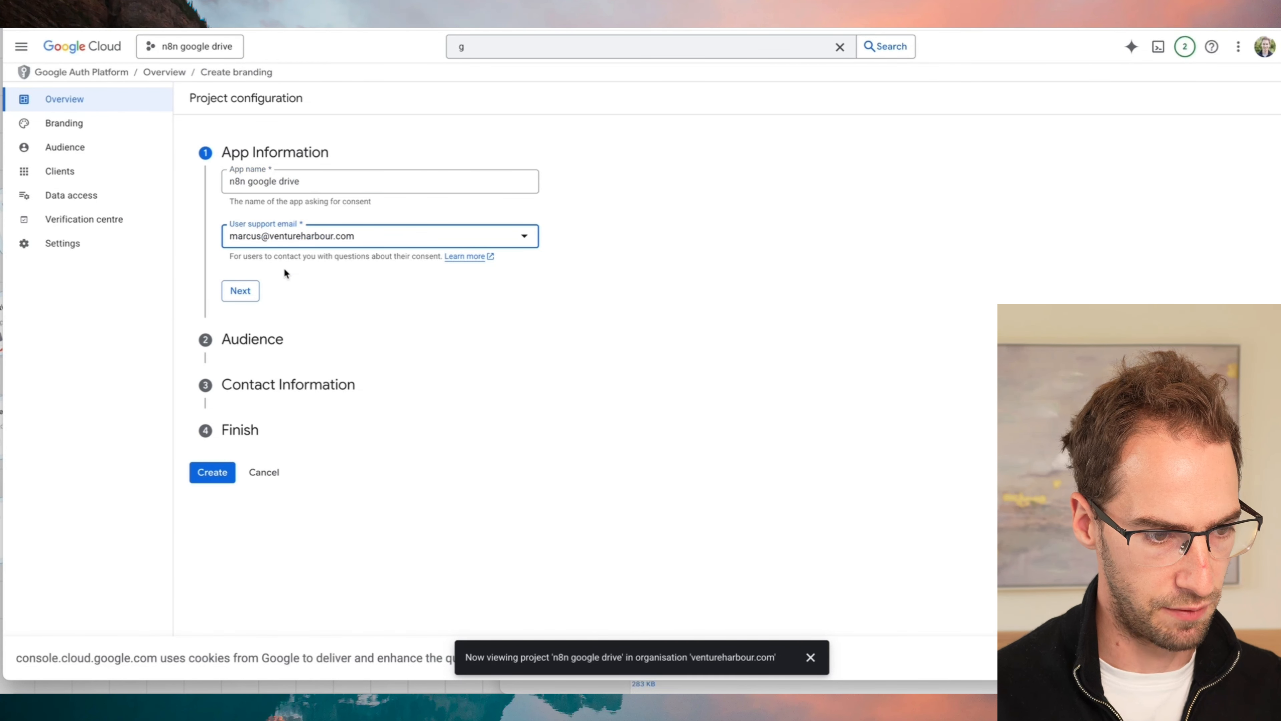
click(247, 288)
click(230, 220)
click(234, 451)
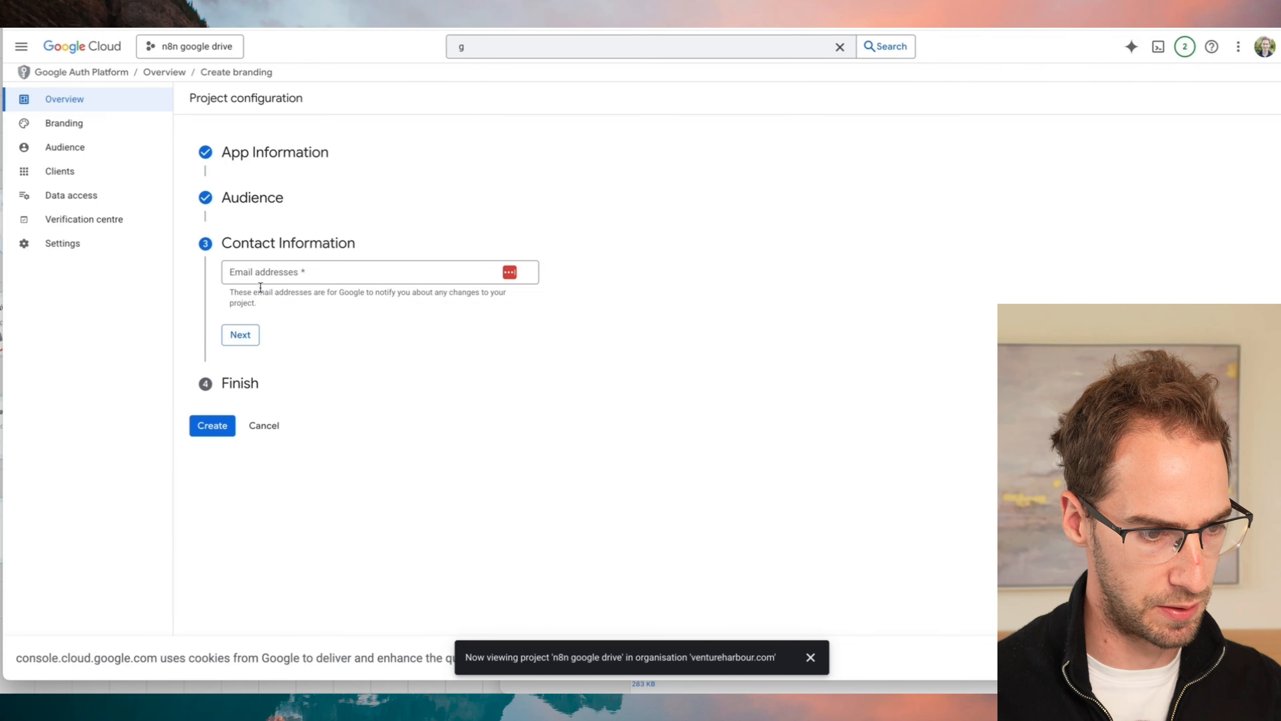
- Enter the contact email address, agree to the Google API services user data policy, and create the OAuth configuration
click(260, 275)
text(marcus)
click(303, 348)
click(253, 334)
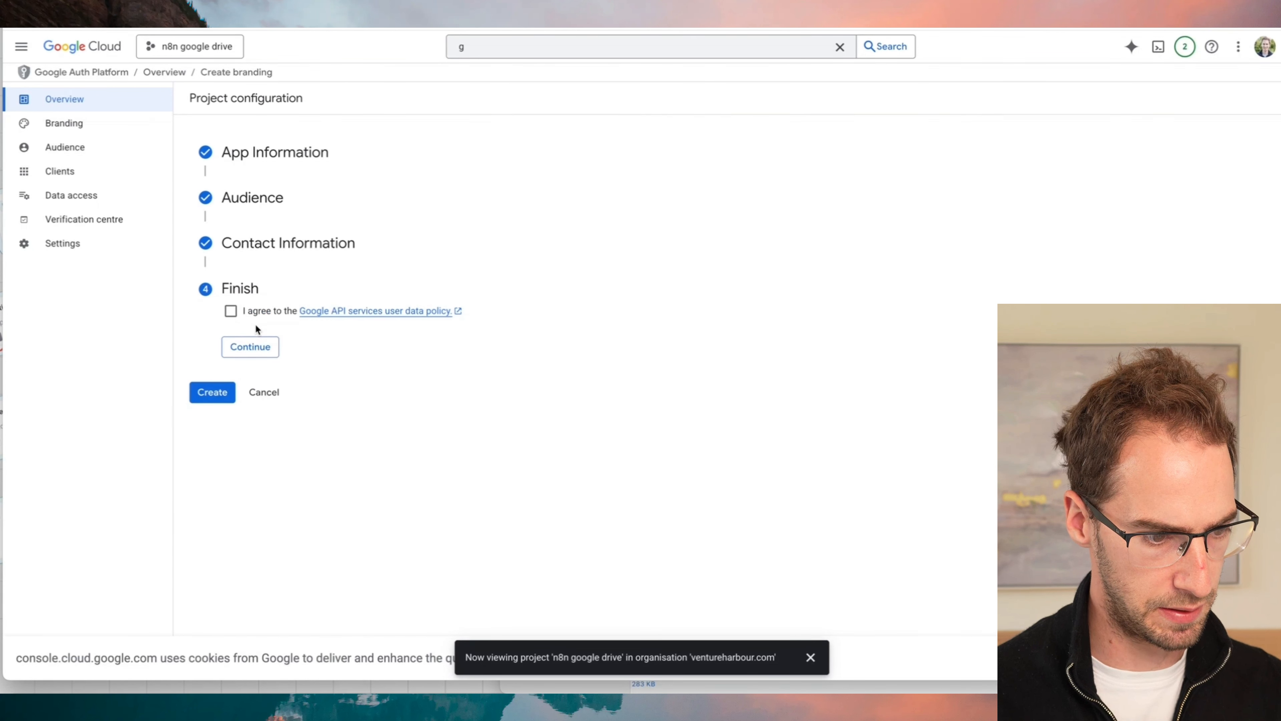
click(232, 311)
click(248, 348)
click(212, 331)
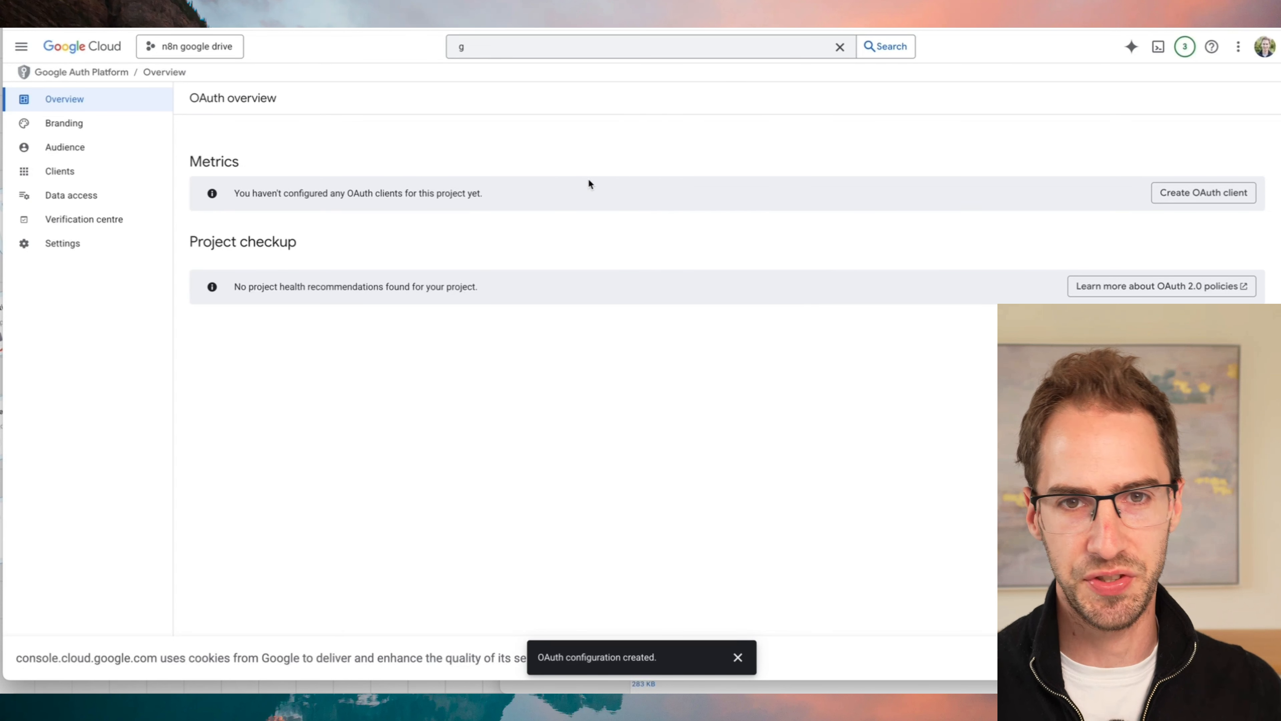
- Start a new OAuth client with the application type Web application
click(75, 173)
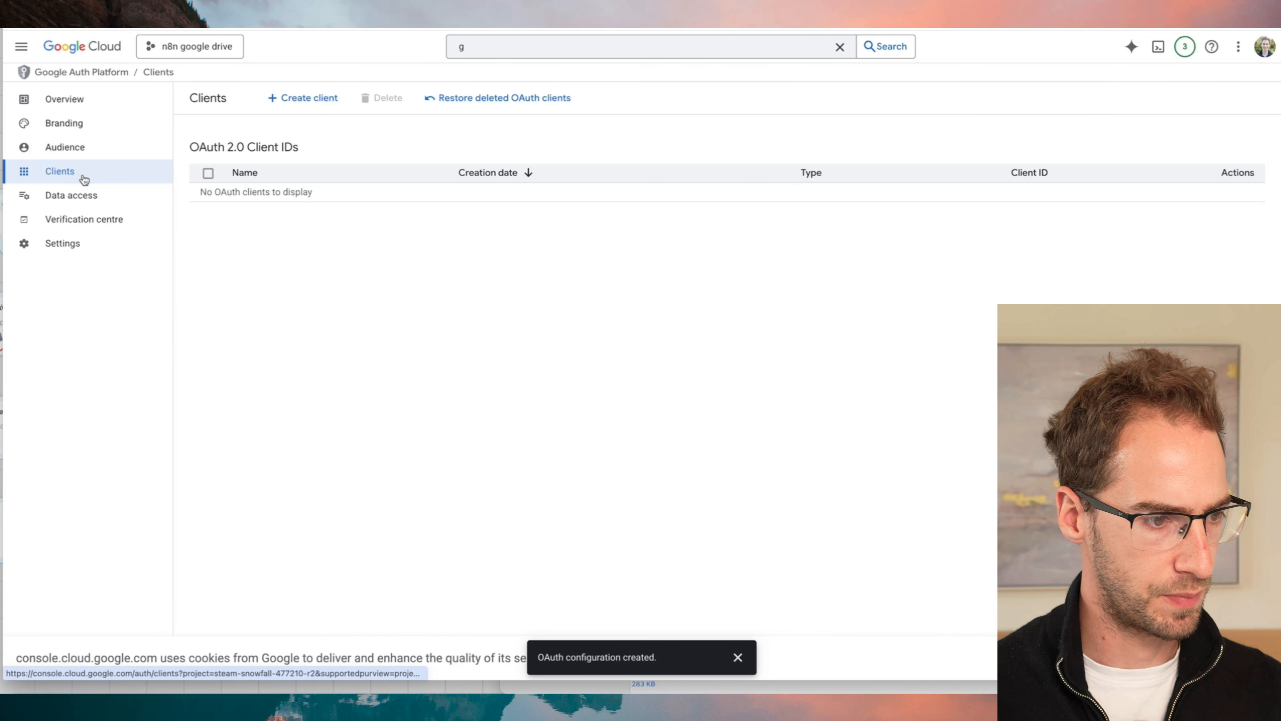
click(264, 95)
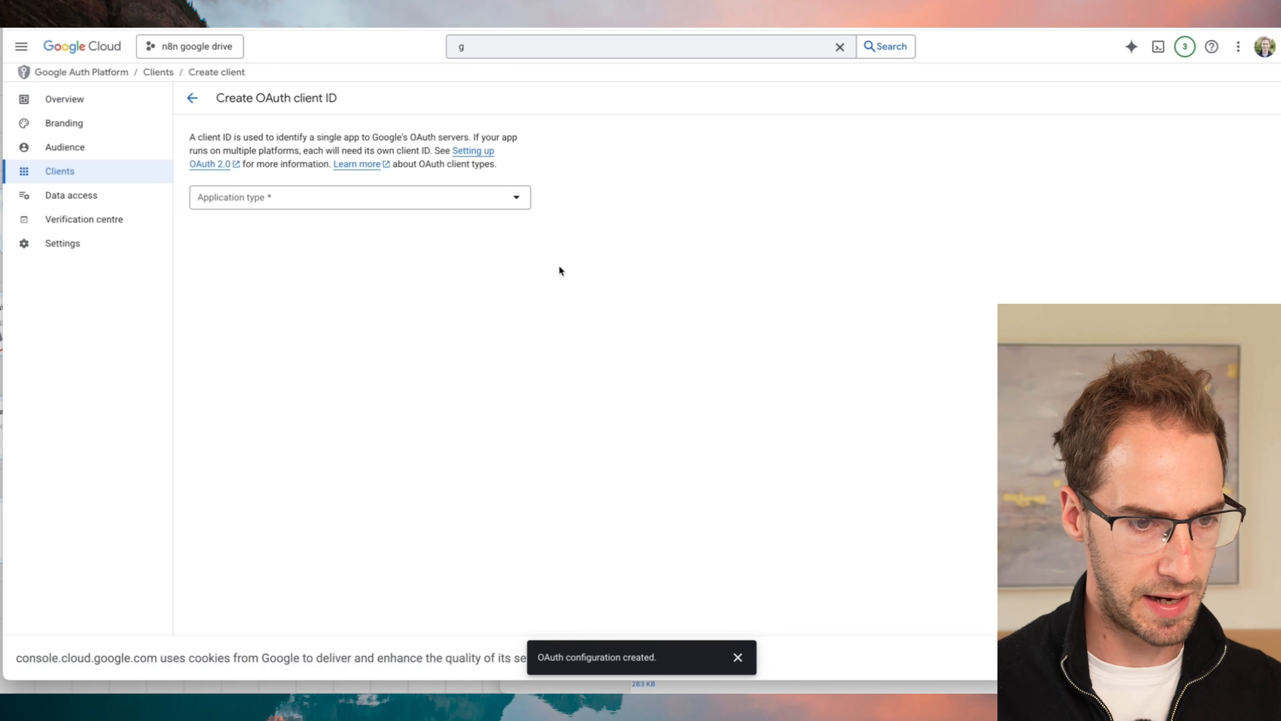
click(406, 201)
click(266, 204)
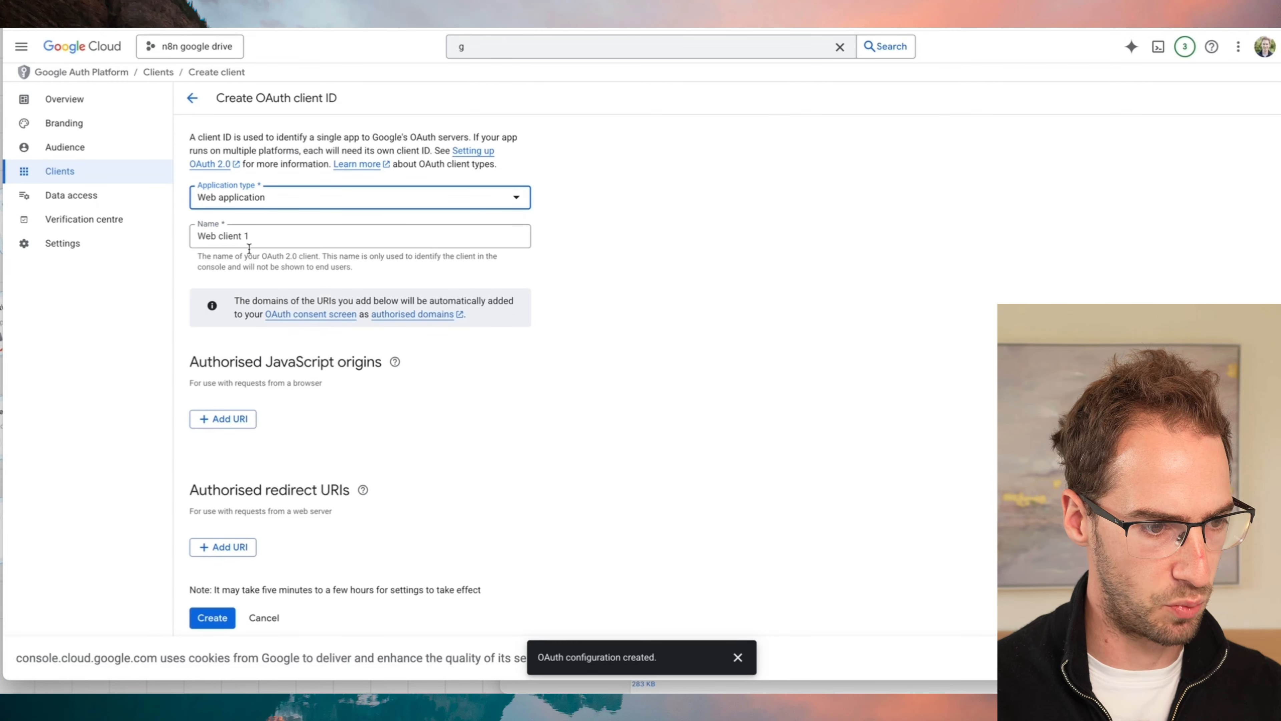
click(619, 15)
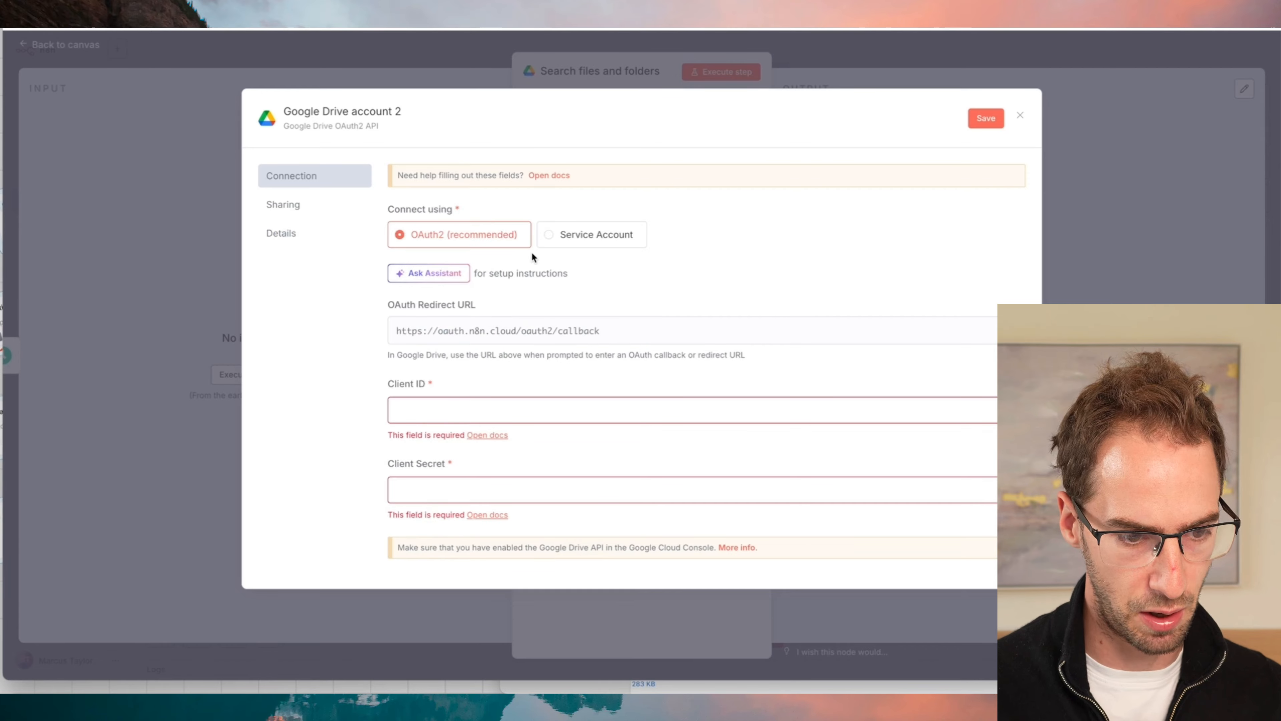
click(494, 15)
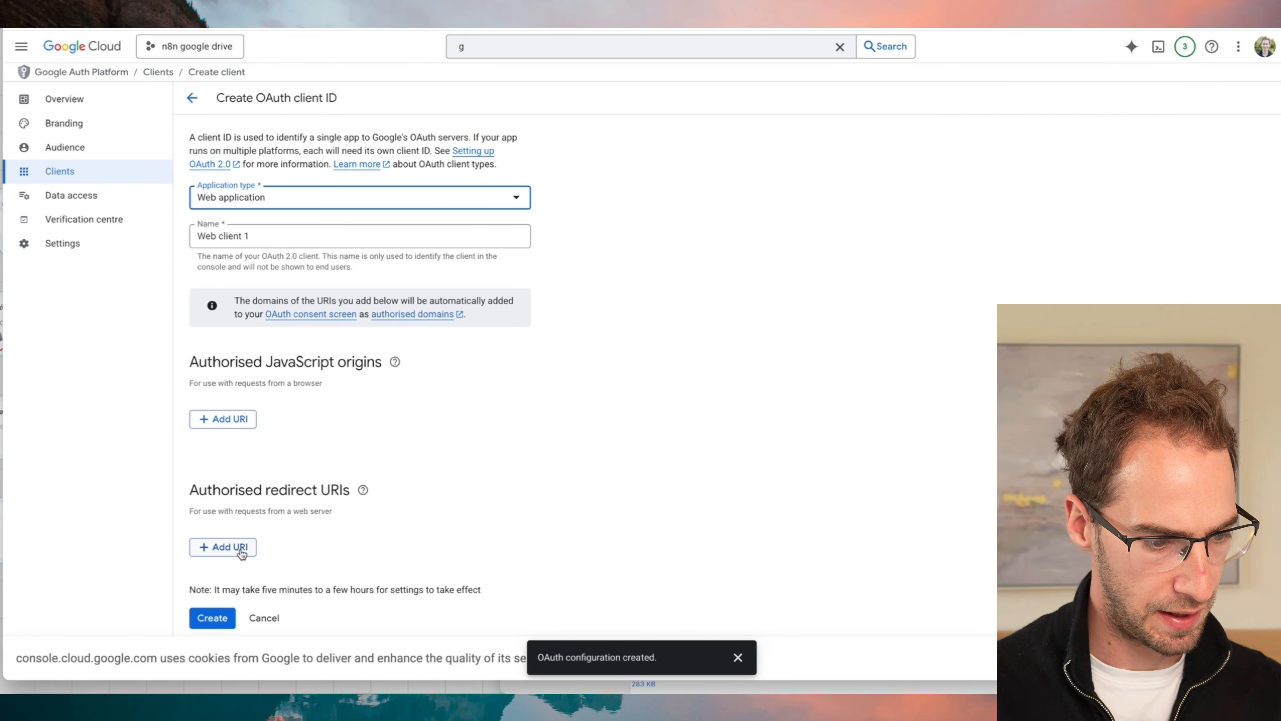
click(242, 553)
text(https://oauth.n8n.cloud/oauth2/callback)
click(319, 514)
scroll(318, 514, down, 1)
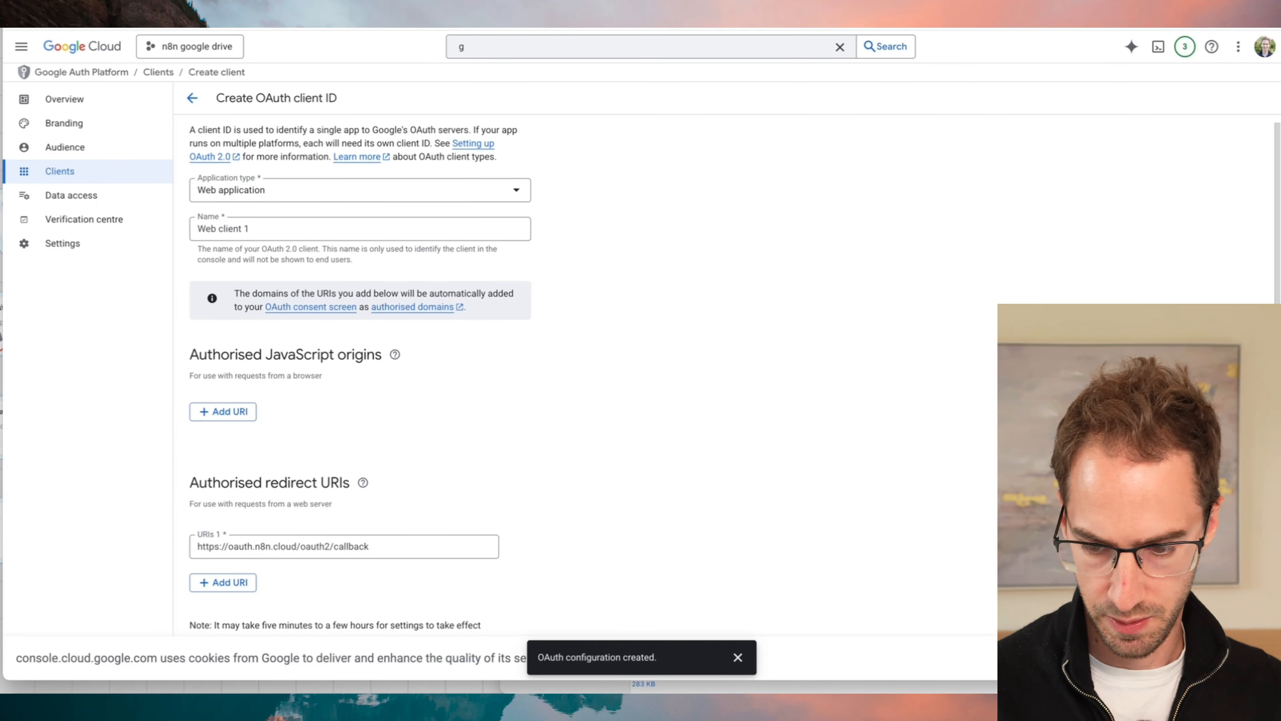
click(1236, 658)
click(212, 653)
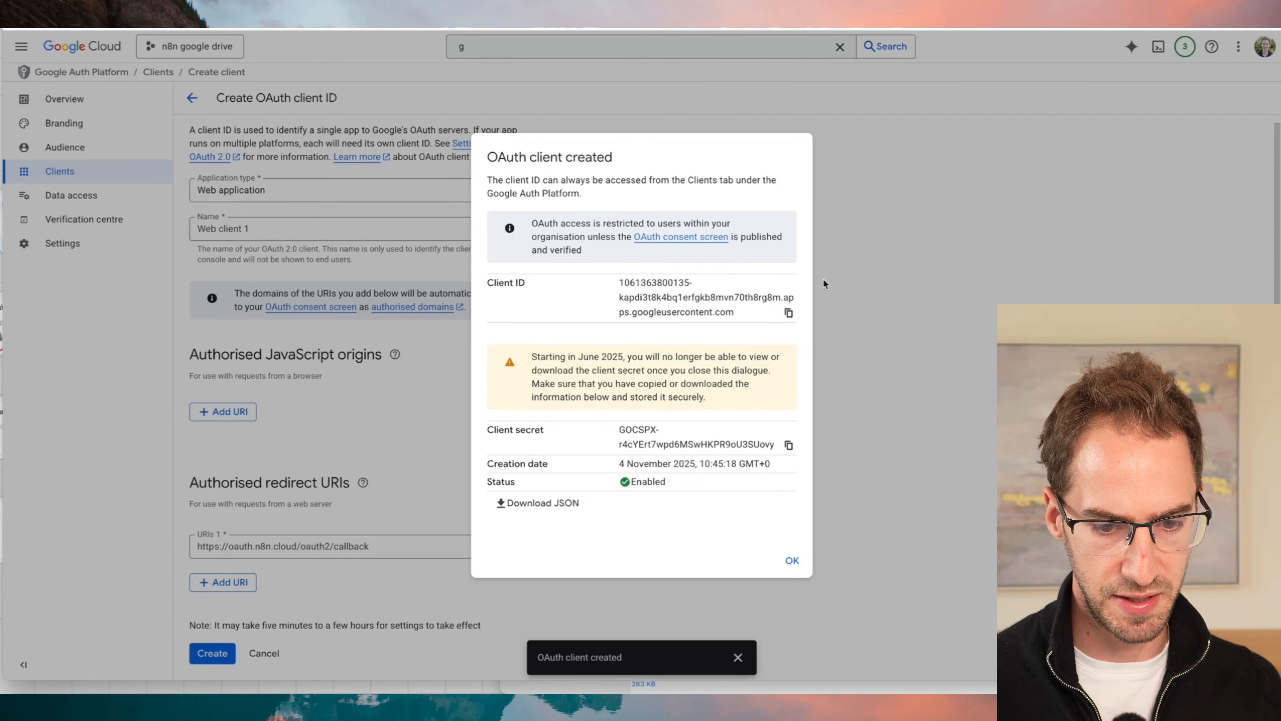
- Copy the new OAuth client's ID and paste it as the Client ID of the Google Drive credential in n8n
click(790, 313)
key(ctrl+shift+Tab)
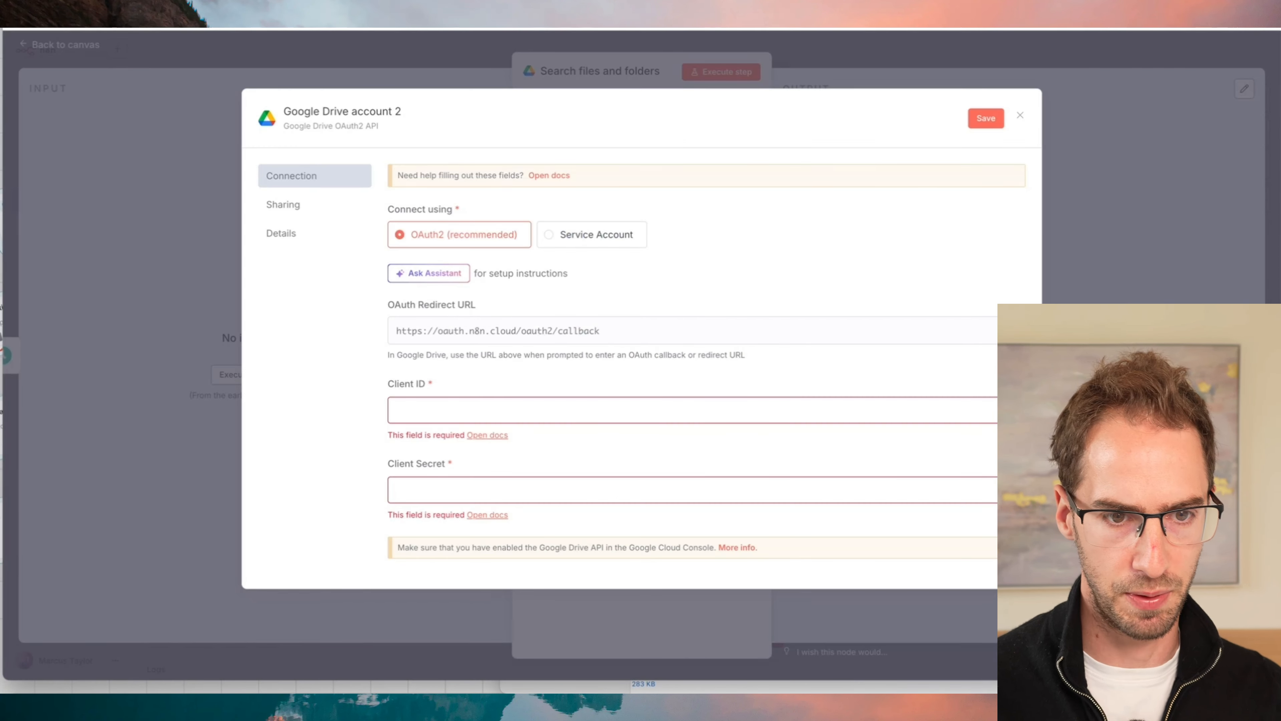
click(434, 409)
key(ctrl+v)
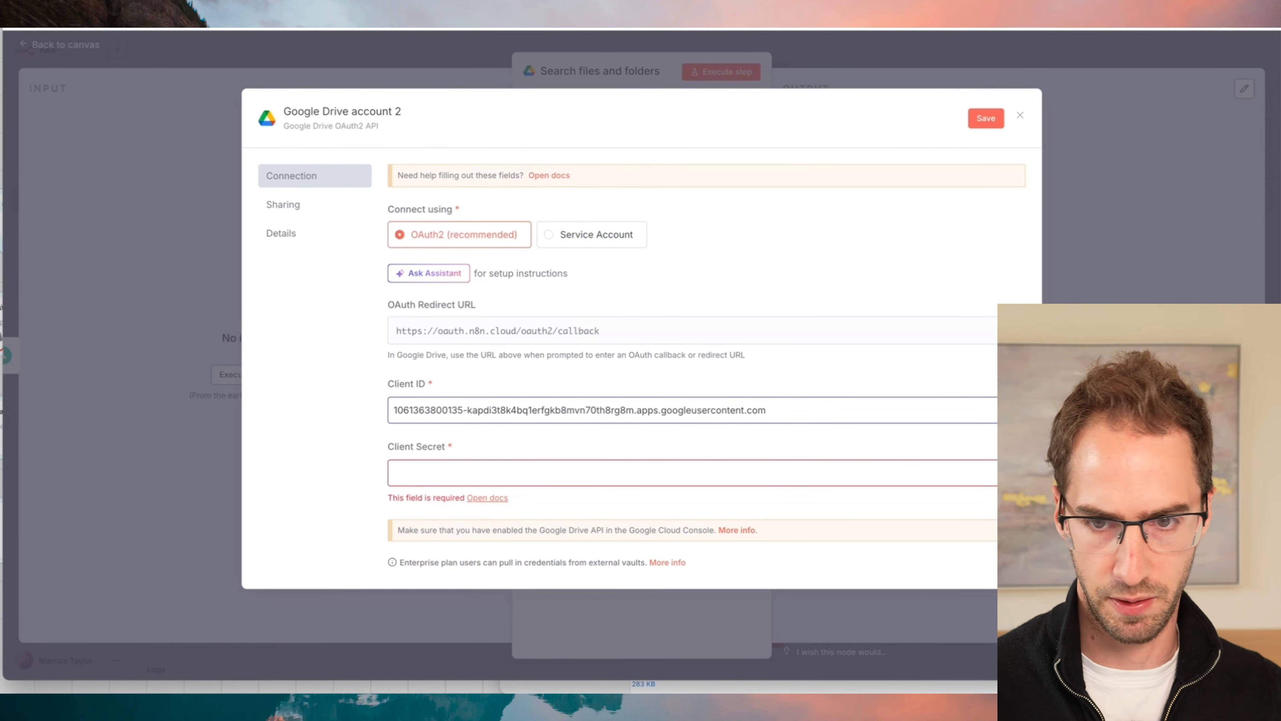
- Copy the client secret from Google Cloud into the n8n credential's Client Secret field, and sign in with the company Google account
key(ctrl+Tab)
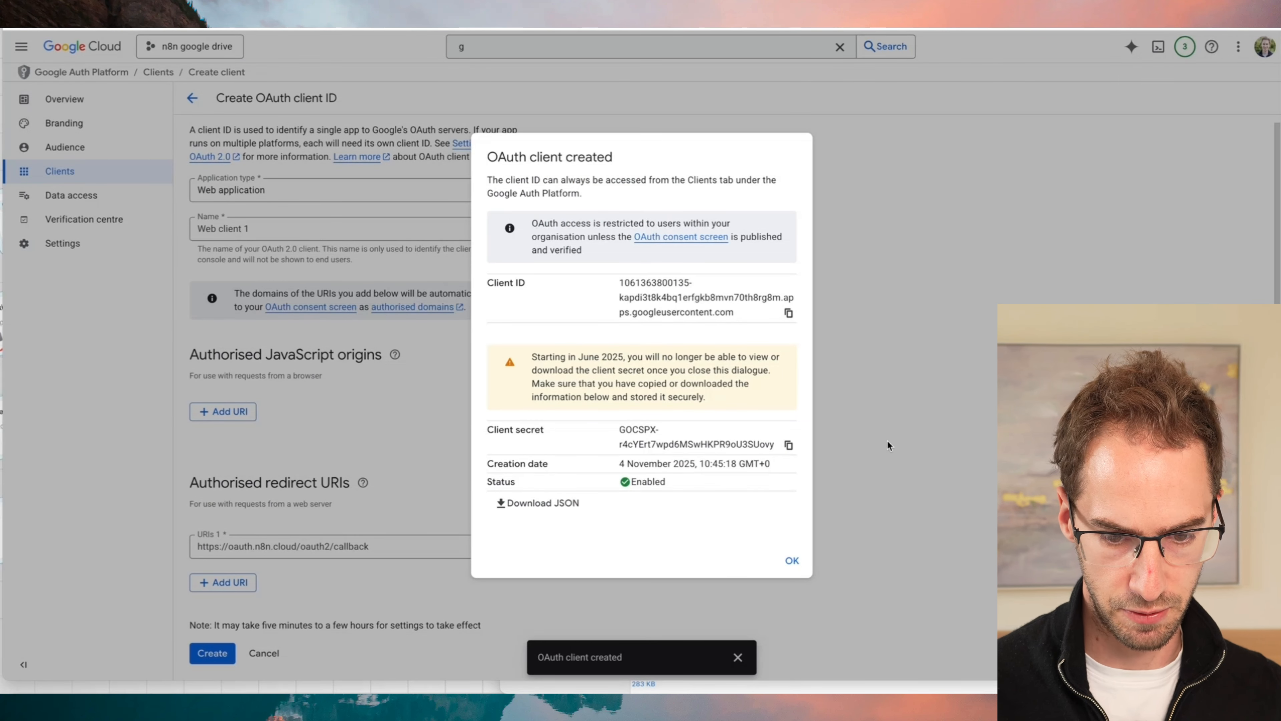
click(788, 444)
key(ctrl+shift+Tab)
click(489, 472)
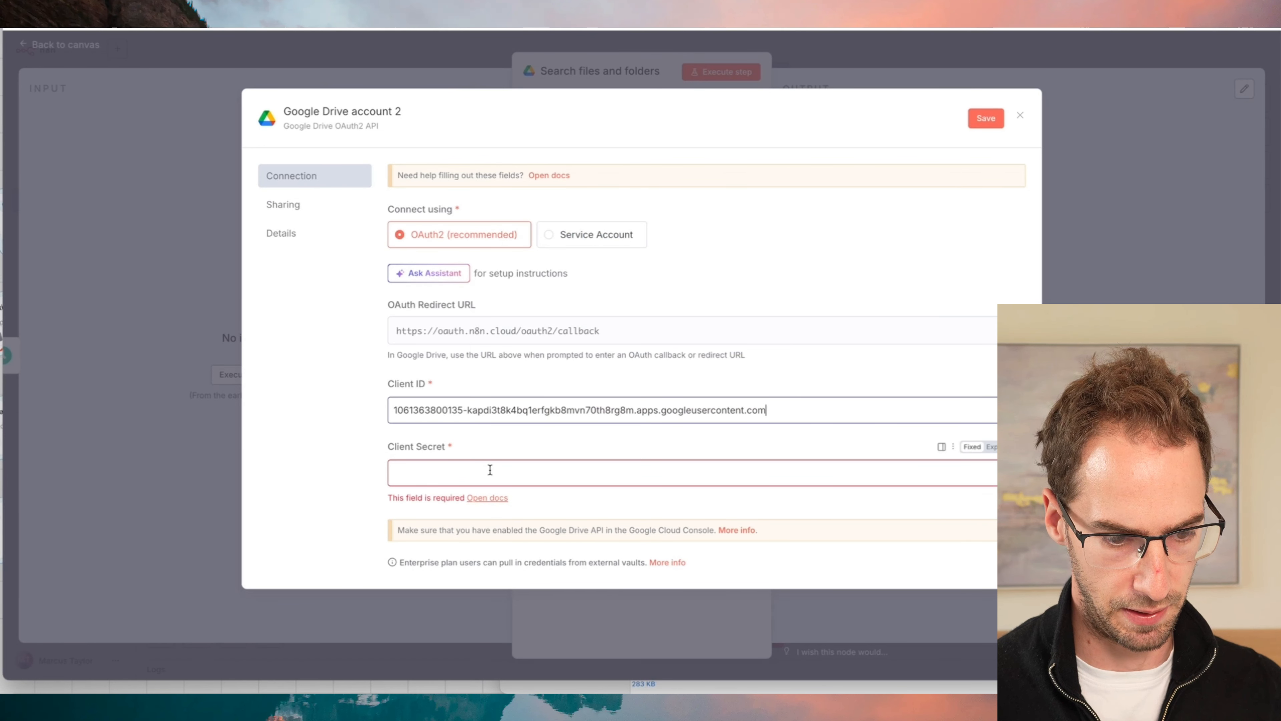
key(ctrl+v)
click(472, 457)
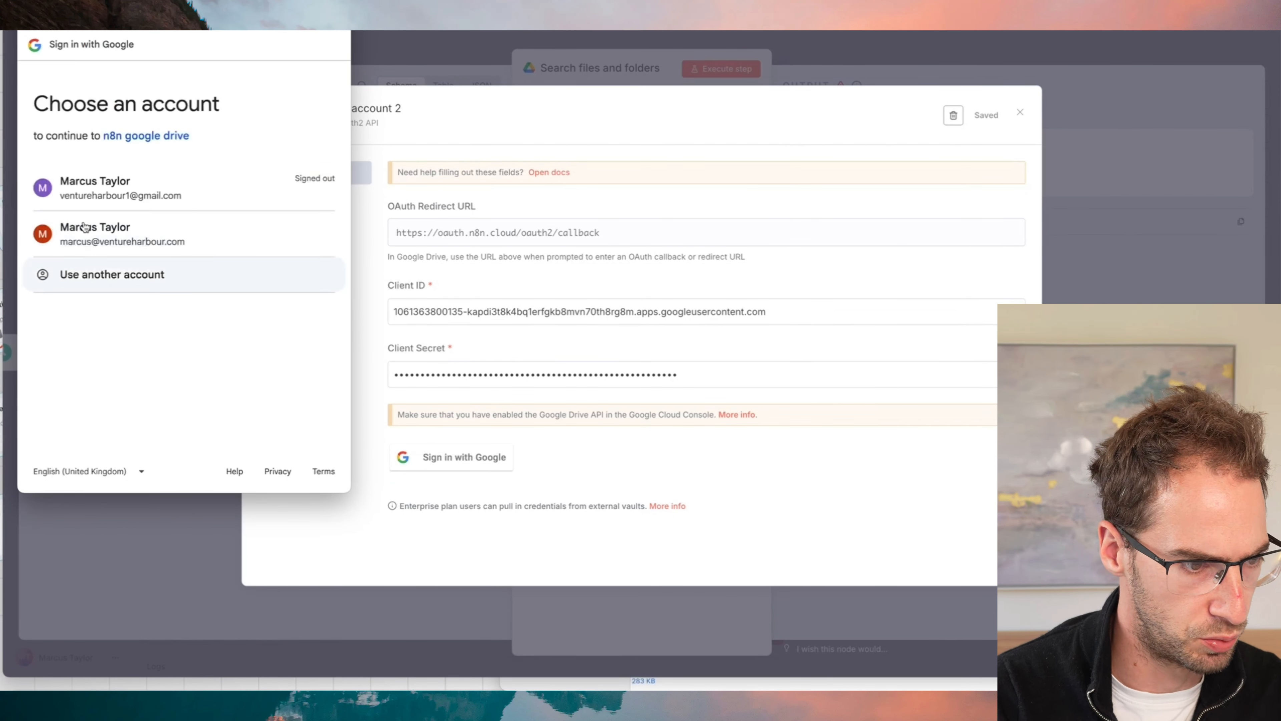
click(130, 238)
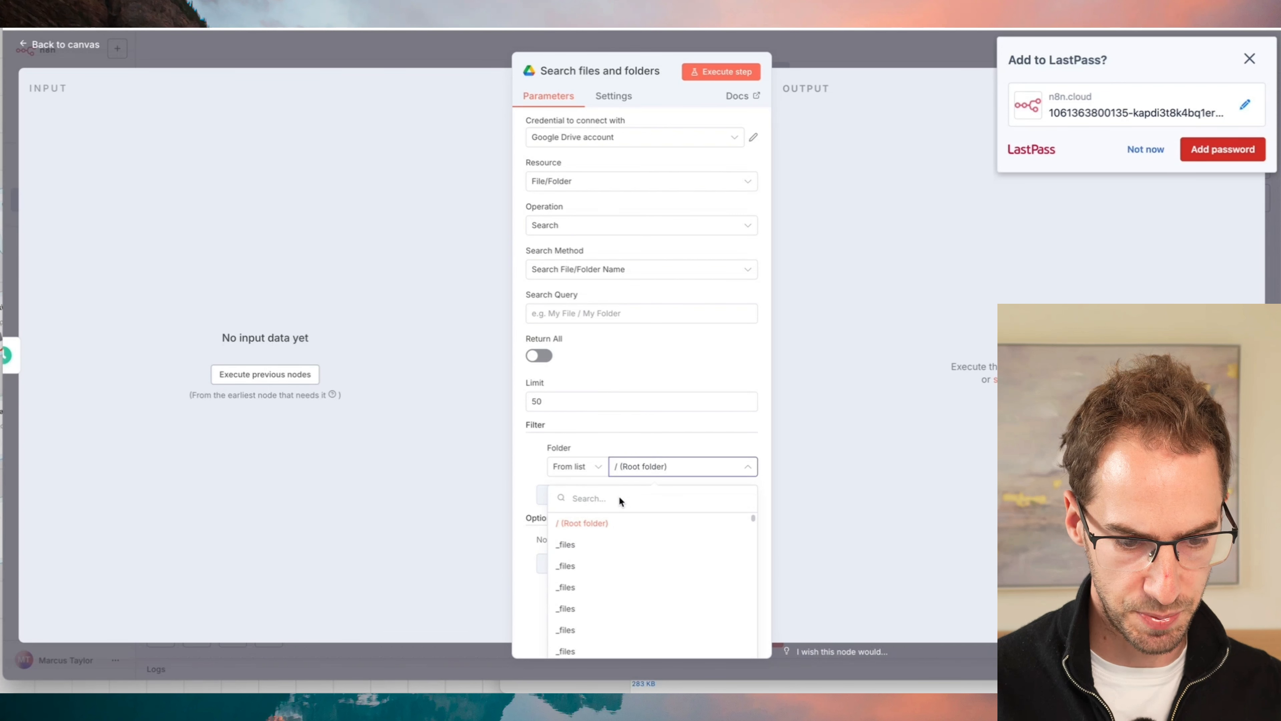
- Filter the Google Drive search to the Ready folder, execute the step to check its output, and return to the canvas
text(ready)
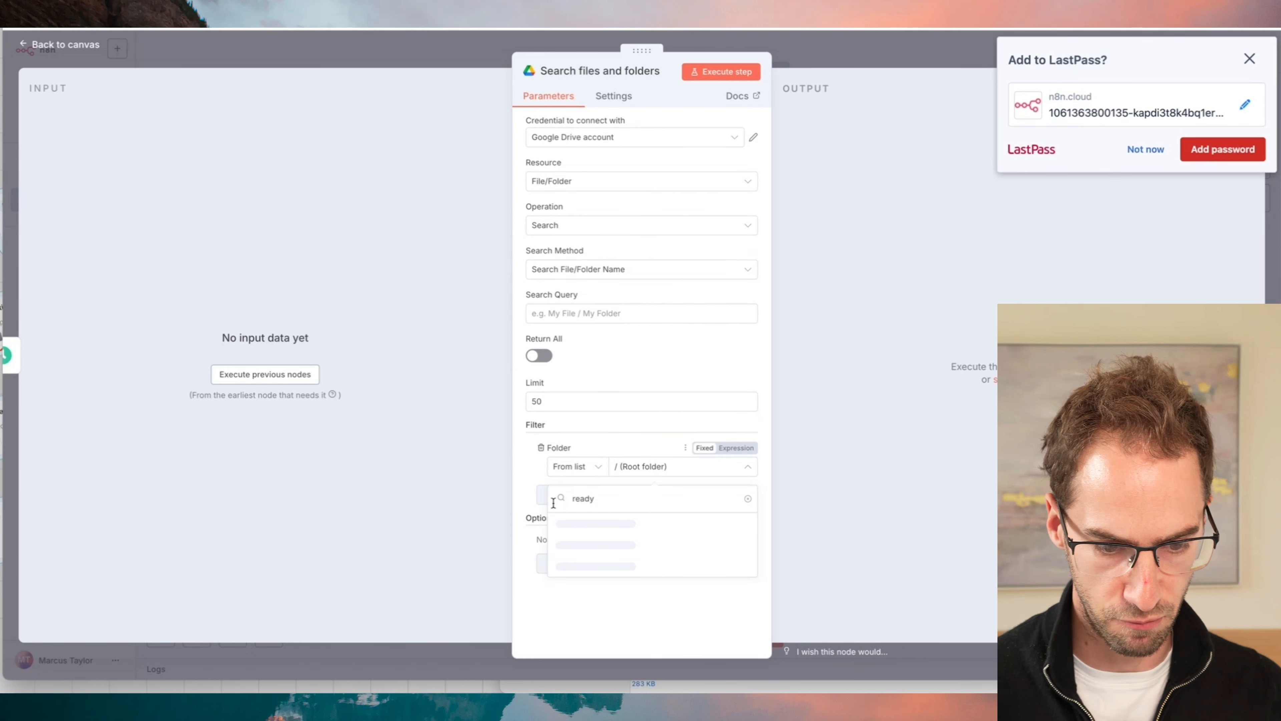
click(583, 523)
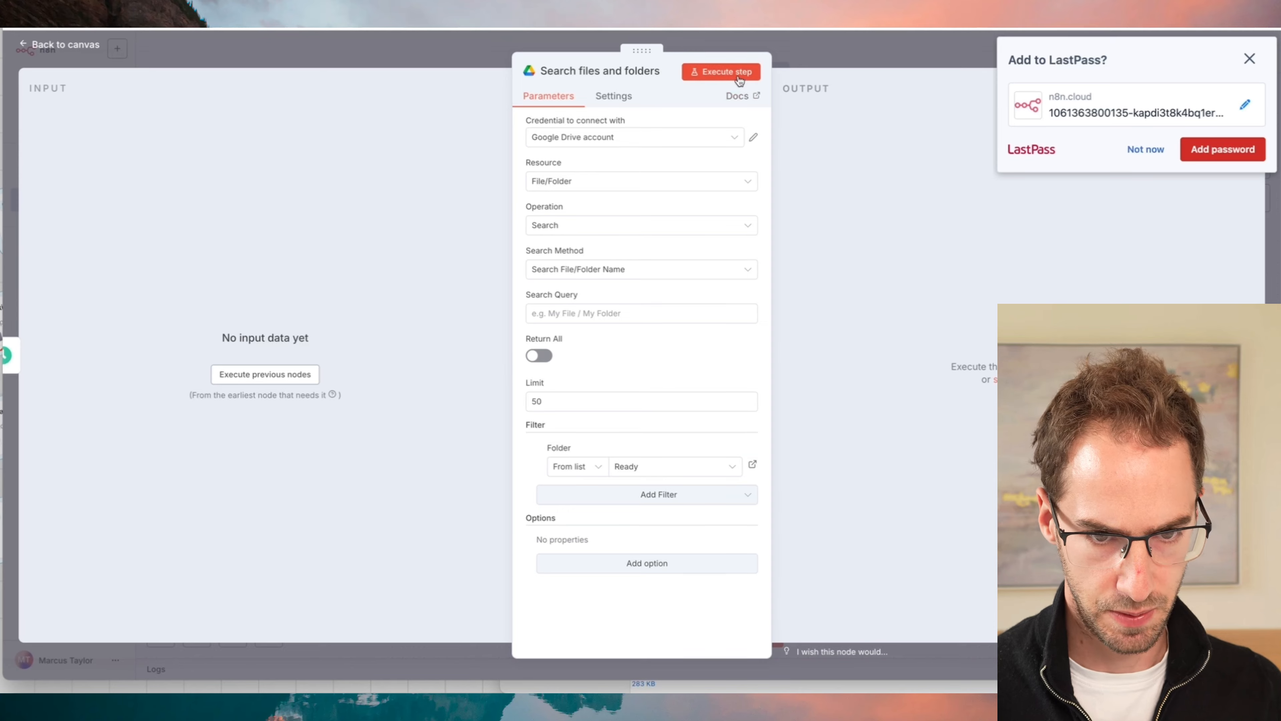
click(721, 71)
click(1141, 152)
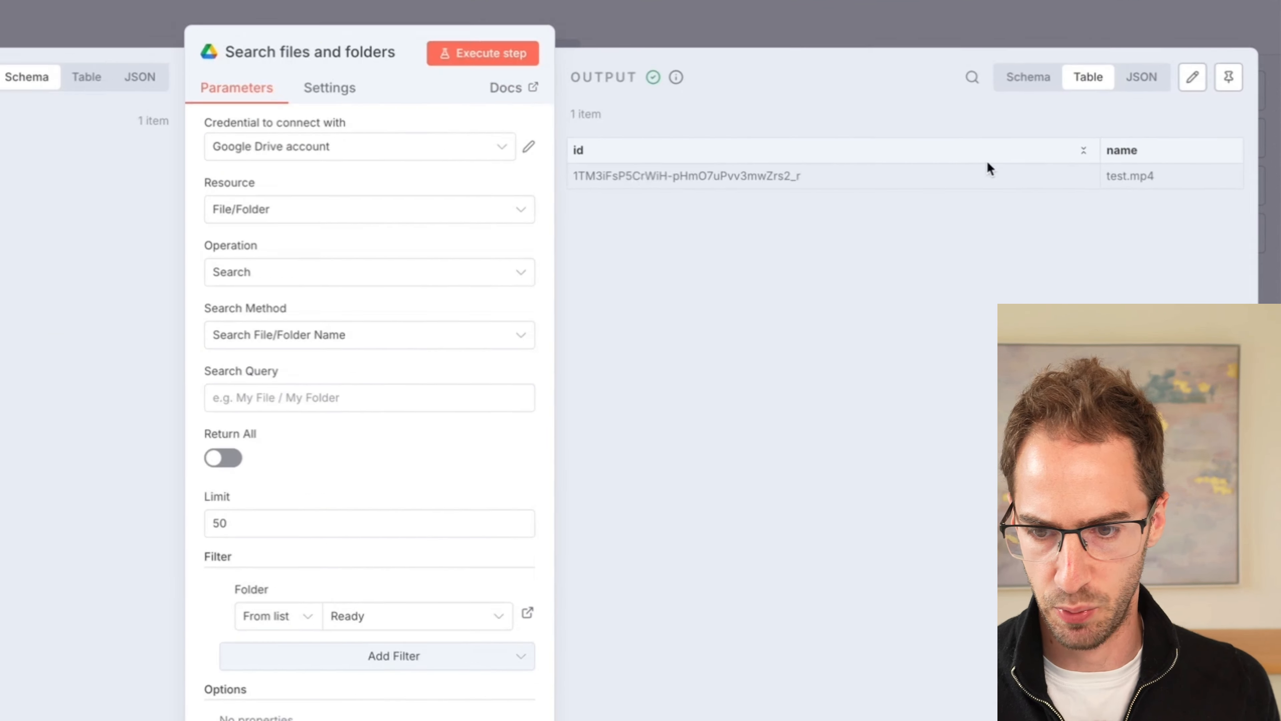
drag(533, 178, 929, 158)
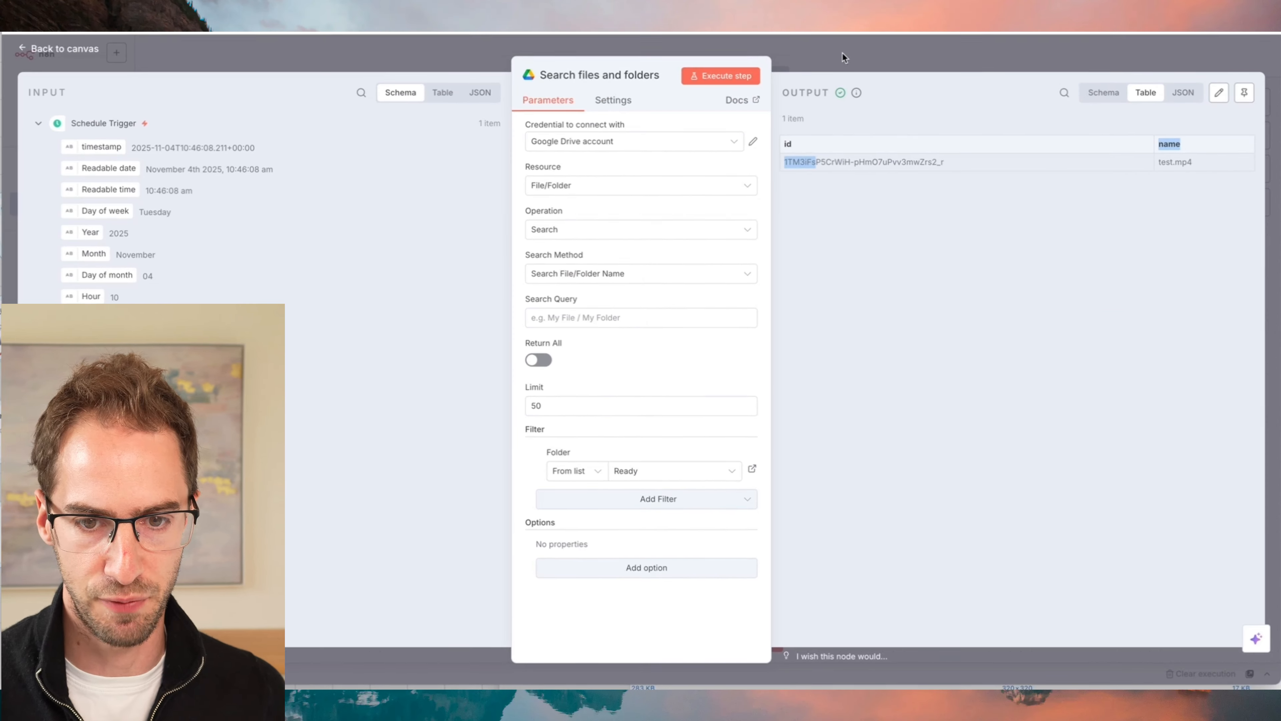
click(841, 49)
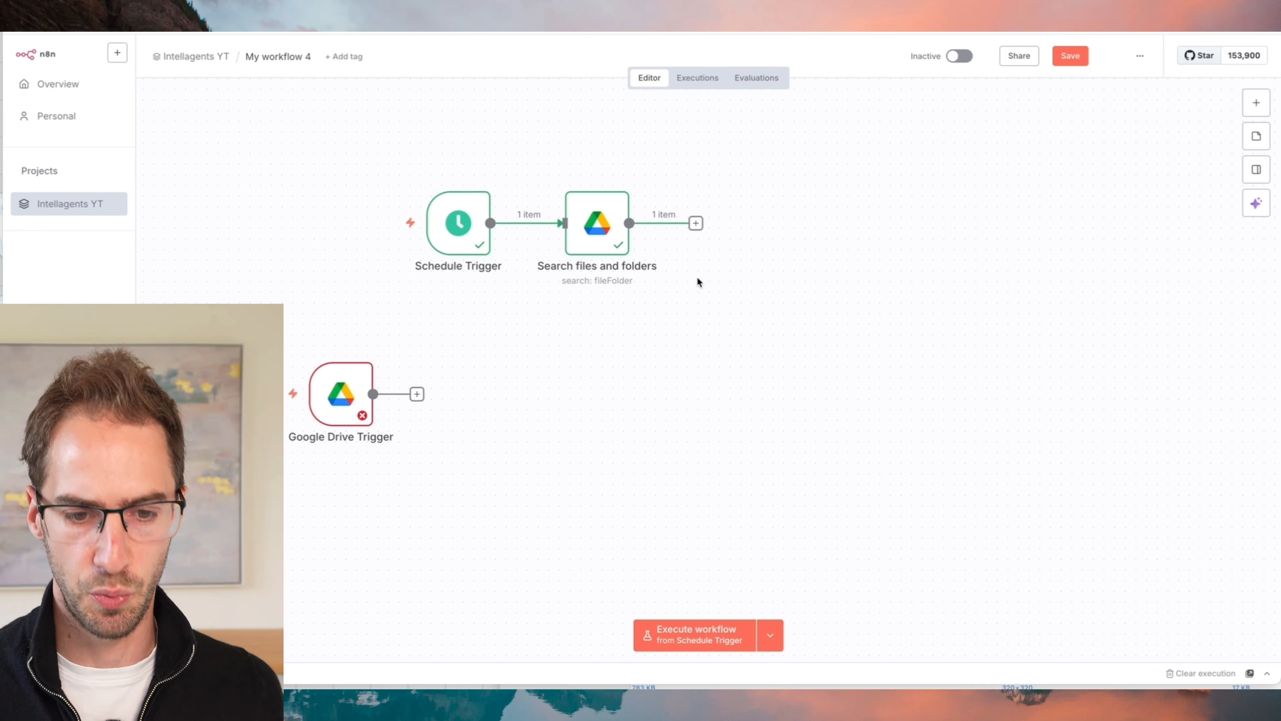
- Add an Upload Post node with the Upload Video action after the Search files and folders node
click(695, 224)
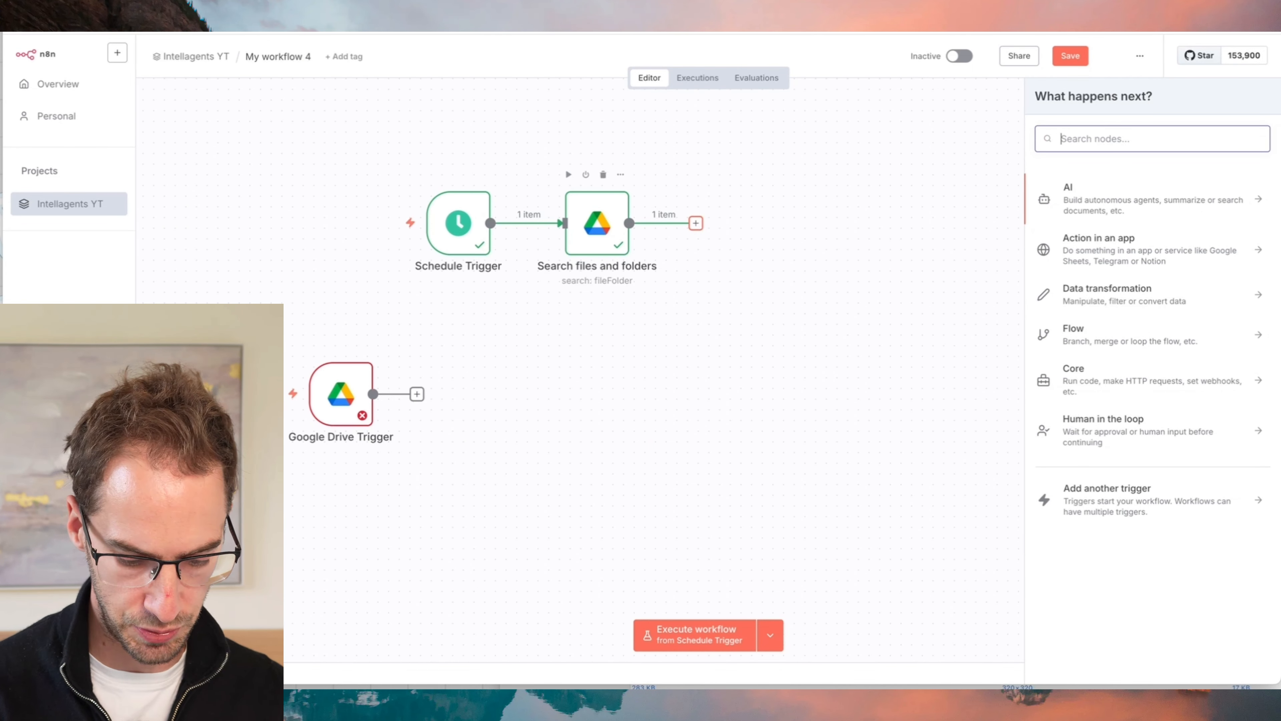
text(upload)
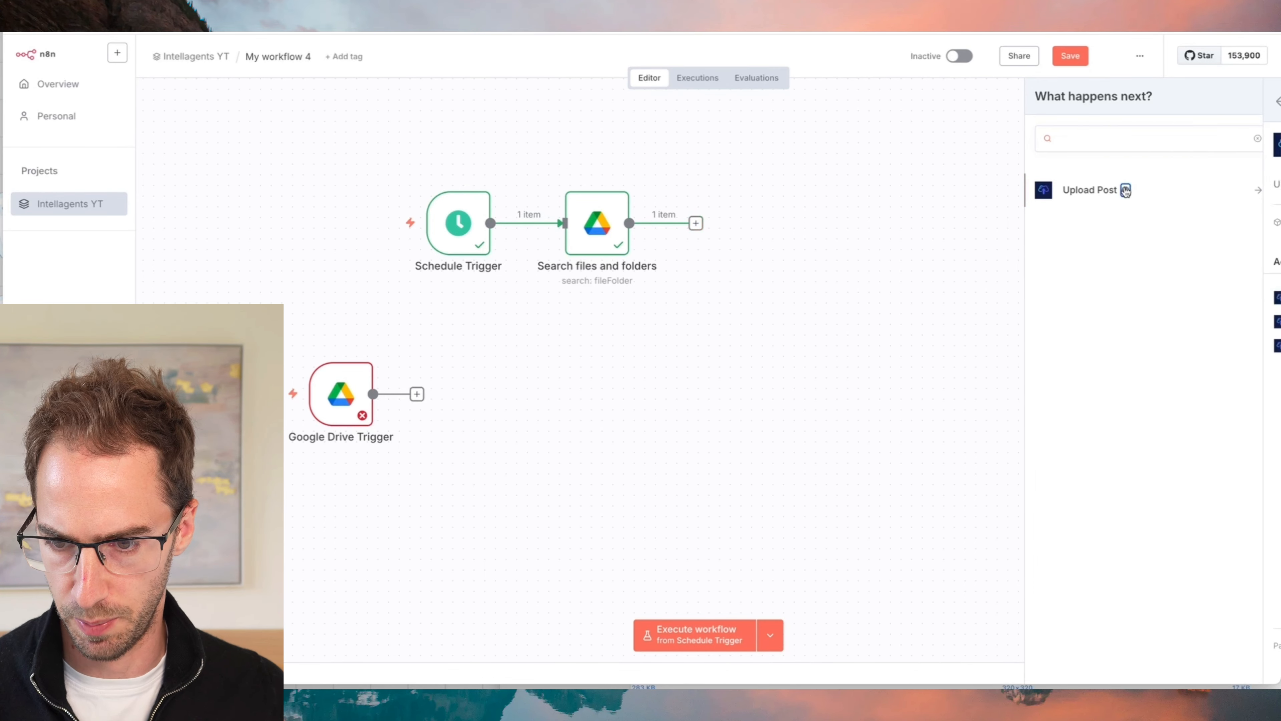
click(1132, 194)
click(1073, 343)
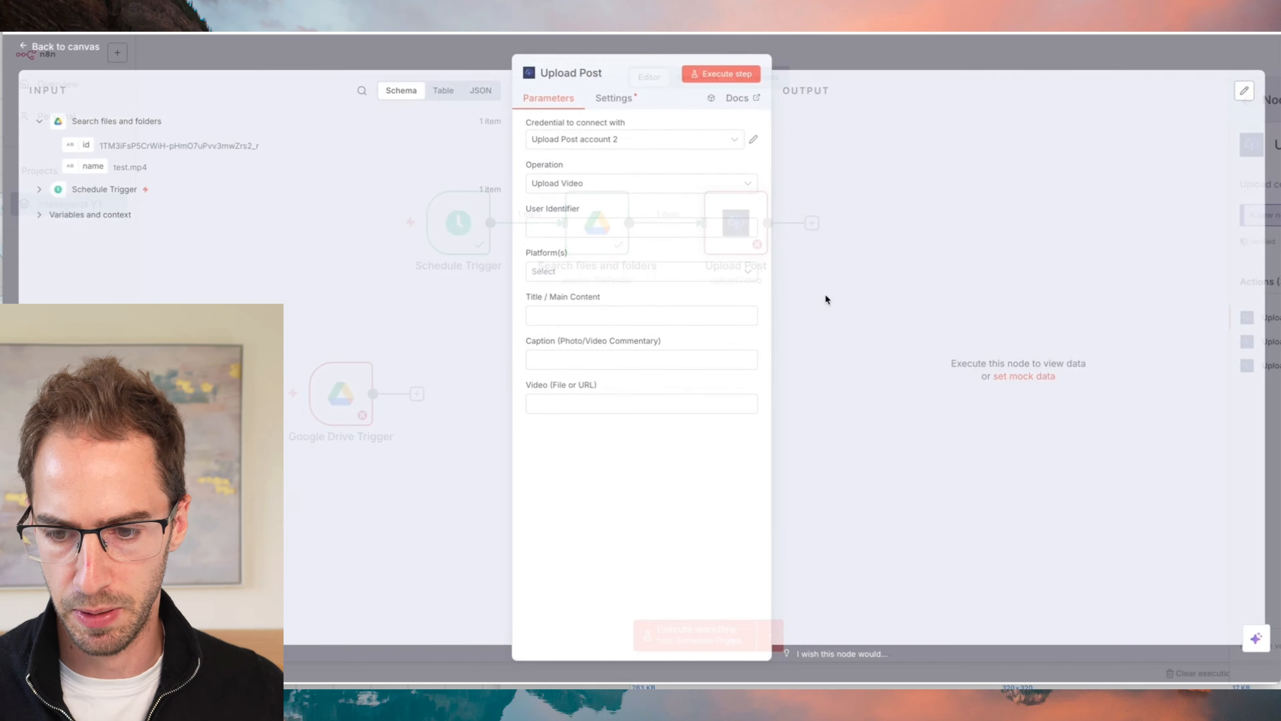
- Create a new Upload Post credential using the API key copied from Upload-Post's API Key Management page, and save it
click(604, 141)
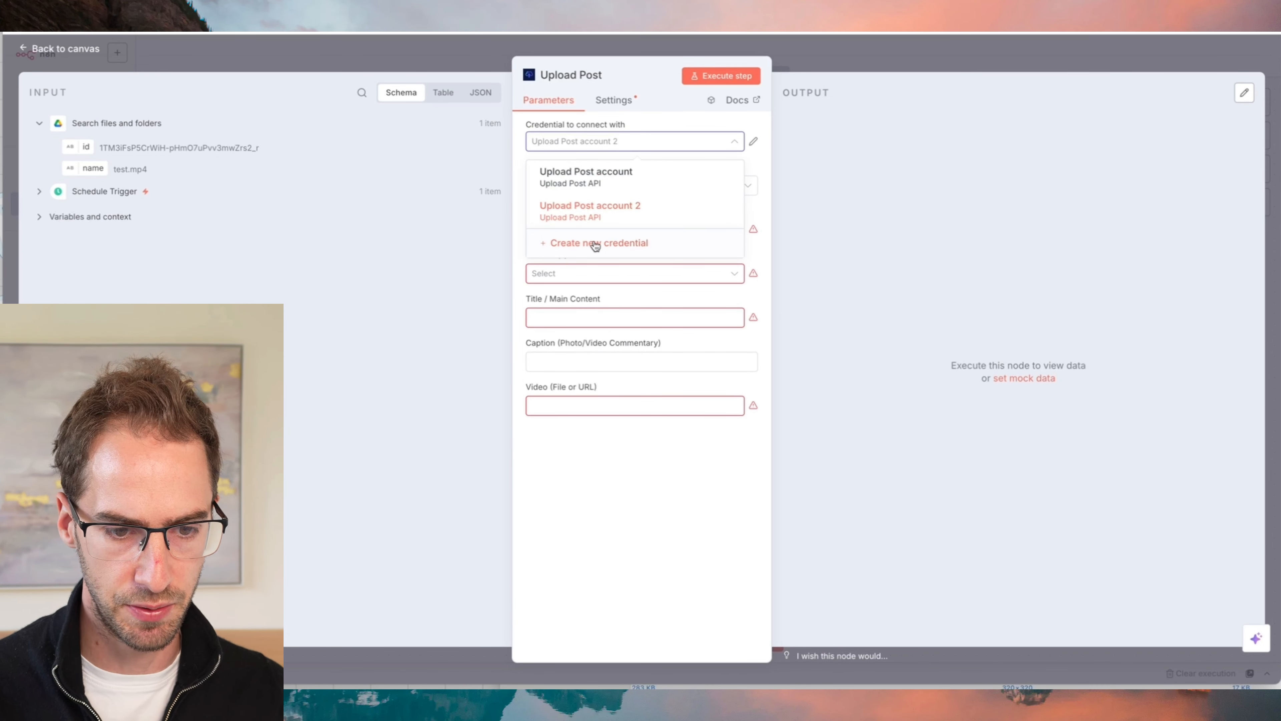
drag(596, 244, 597, 246)
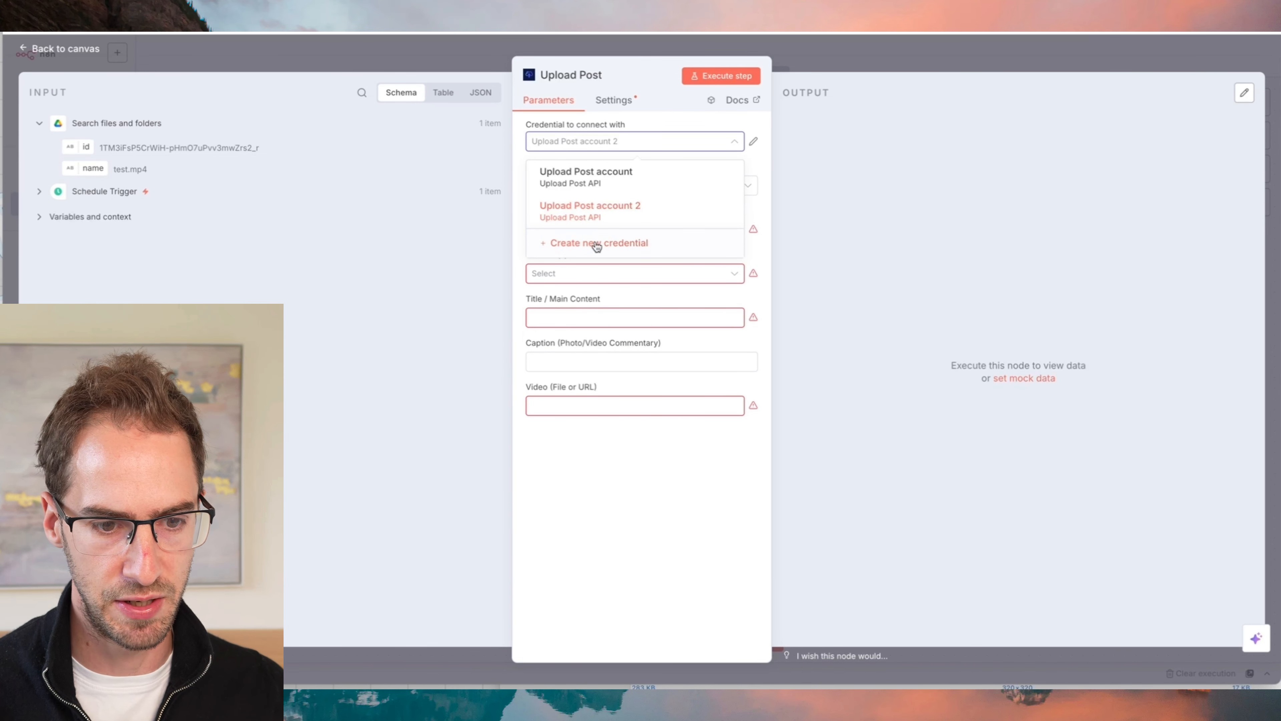
click(597, 246)
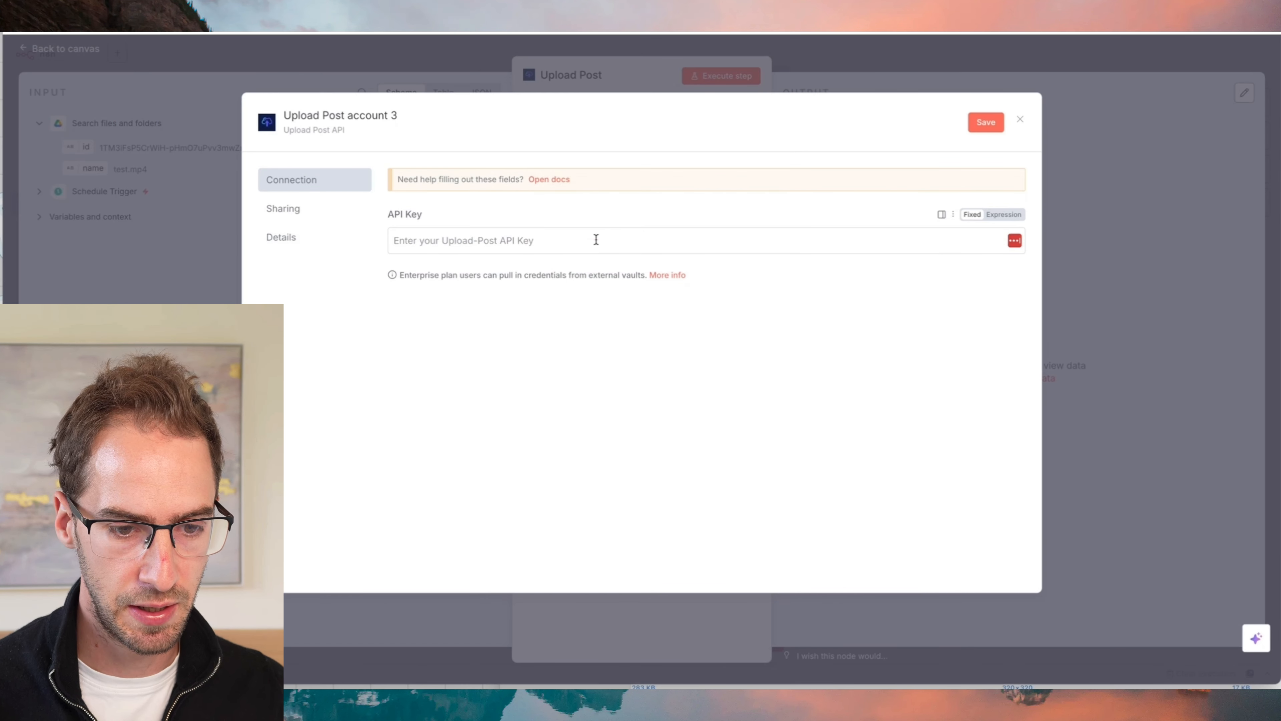
click(557, 239)
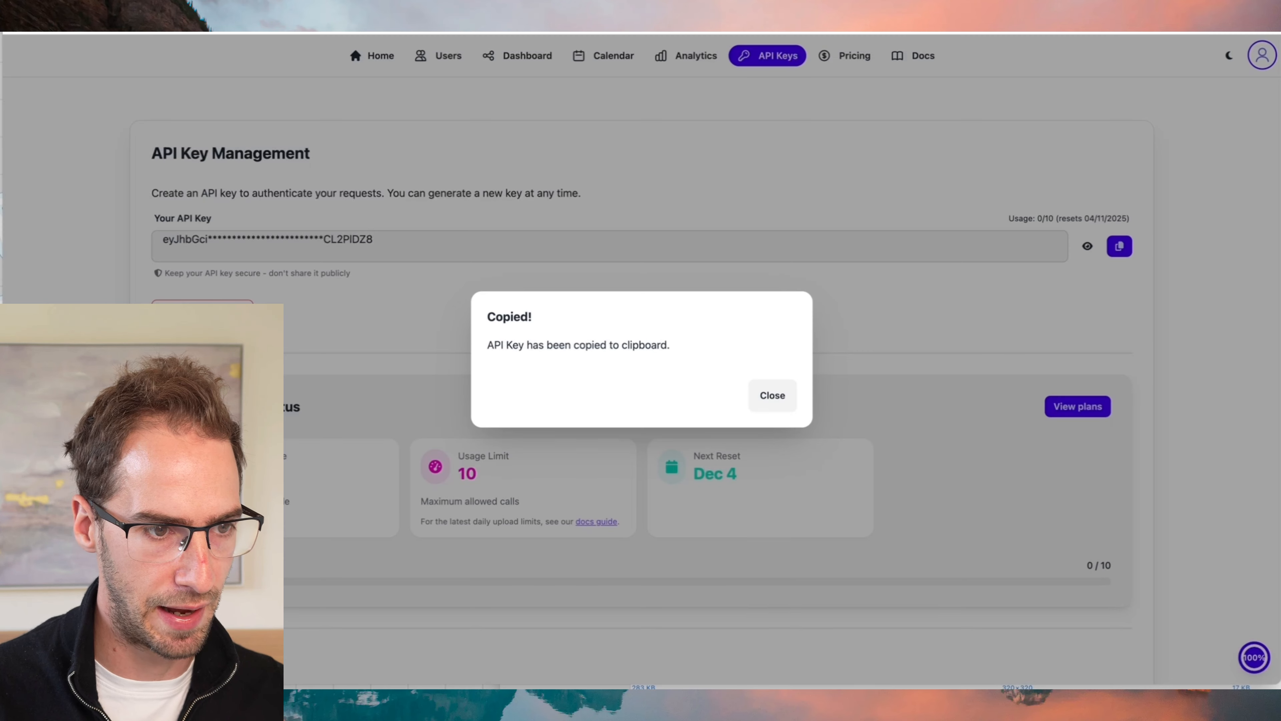
click(782, 395)
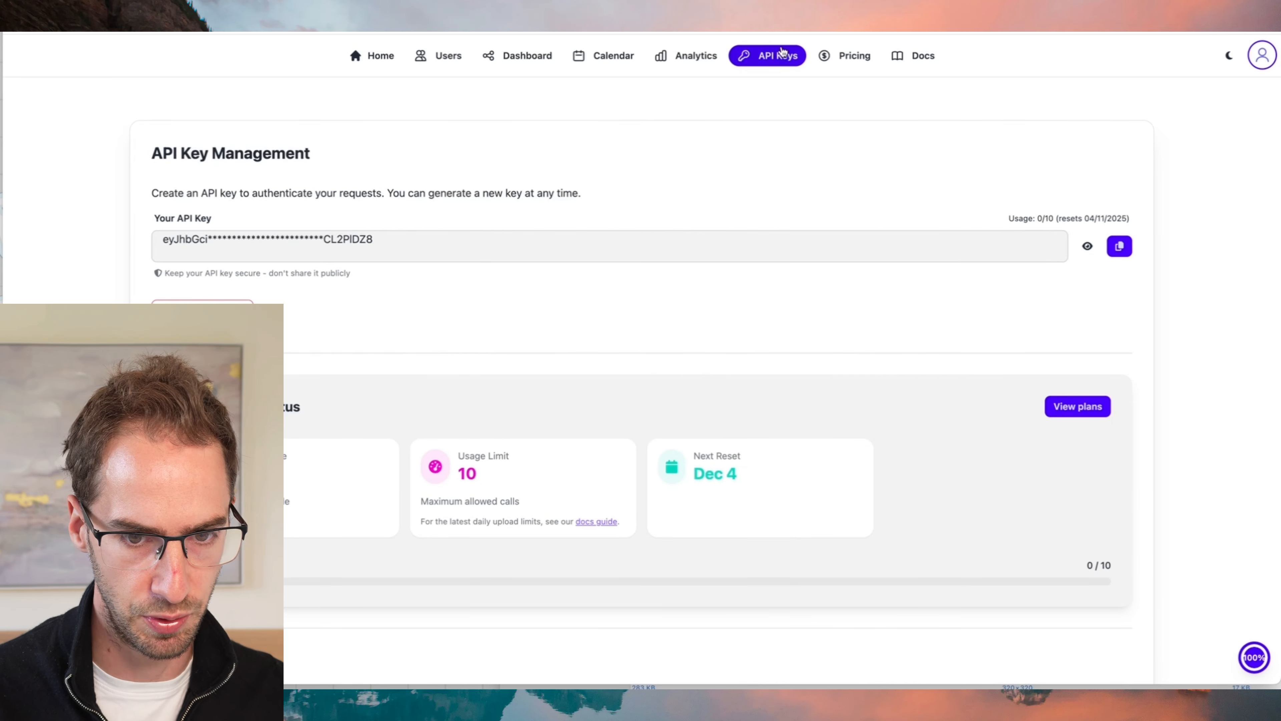
click(1119, 246)
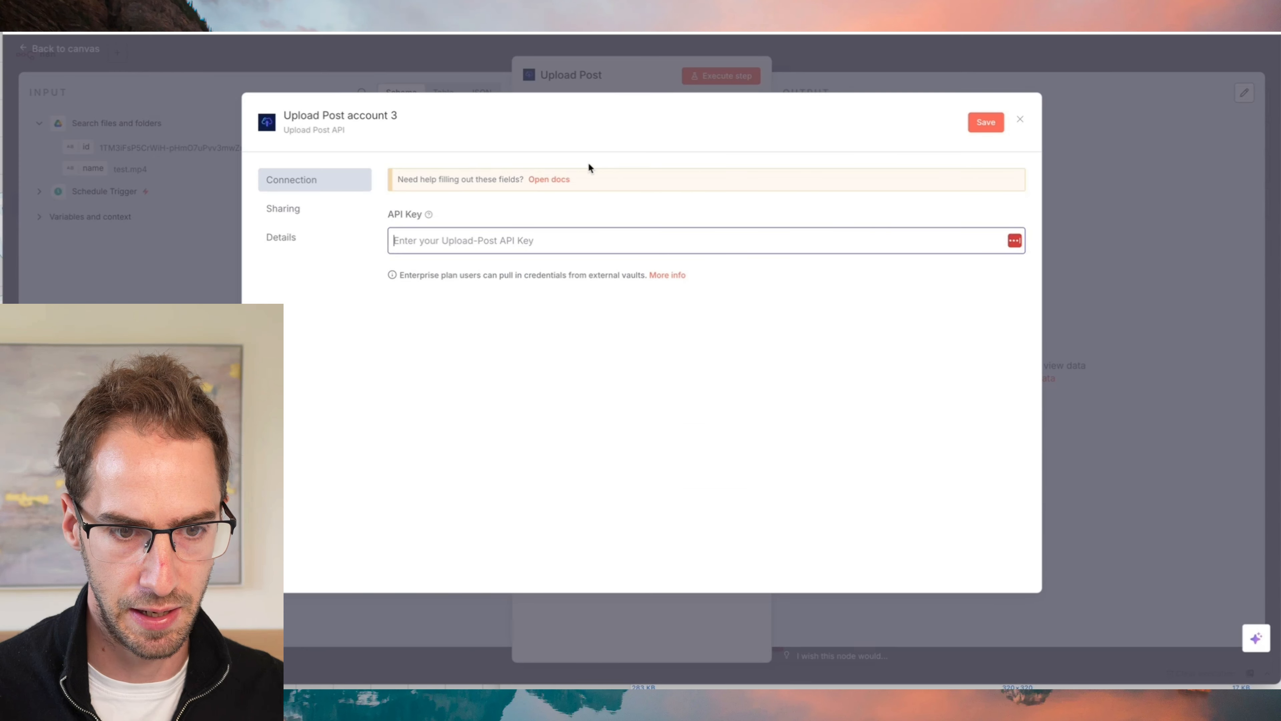
key(super+v)
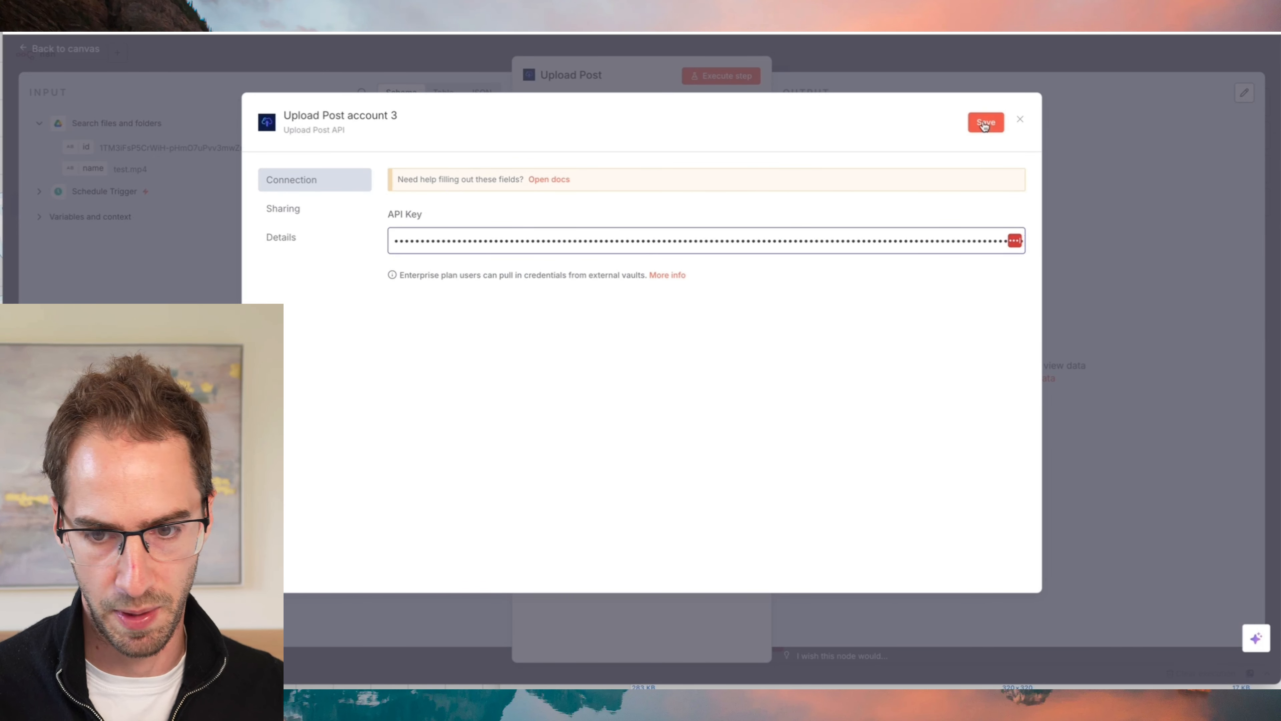
click(1020, 119)
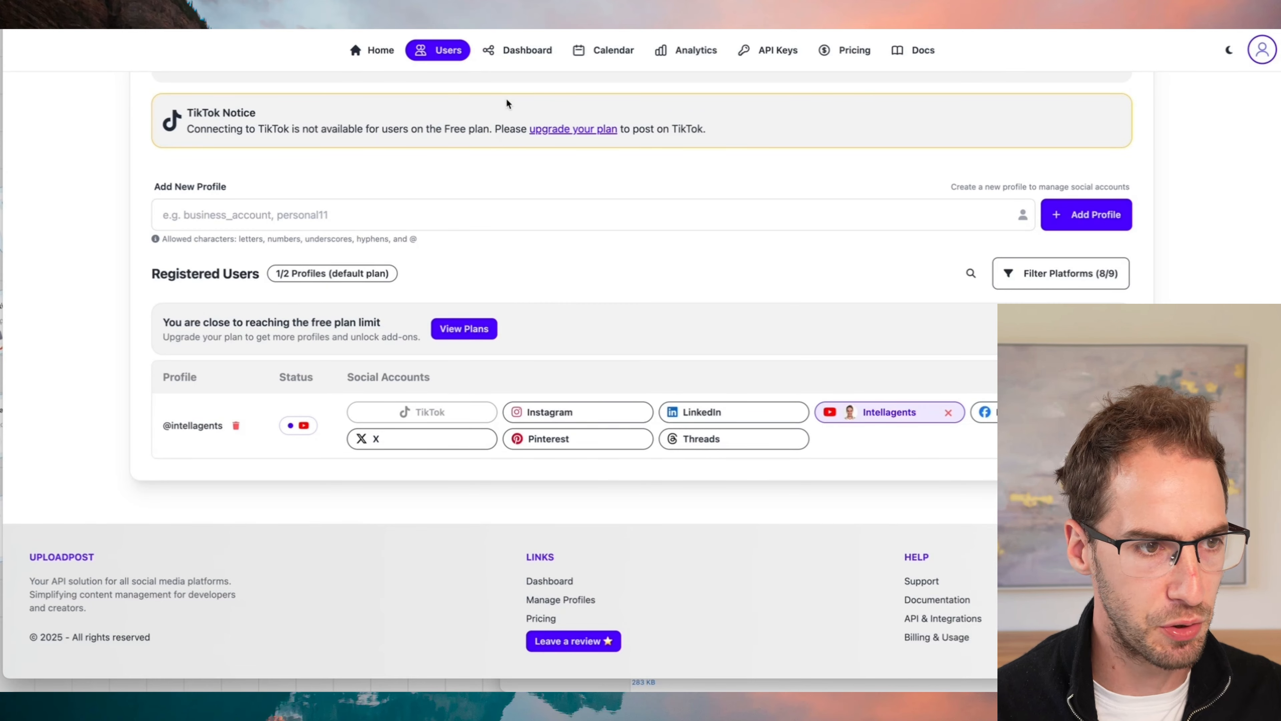
- Add a new profile named intellagentsn8n on Upload-Post's user management page
click(1080, 217)
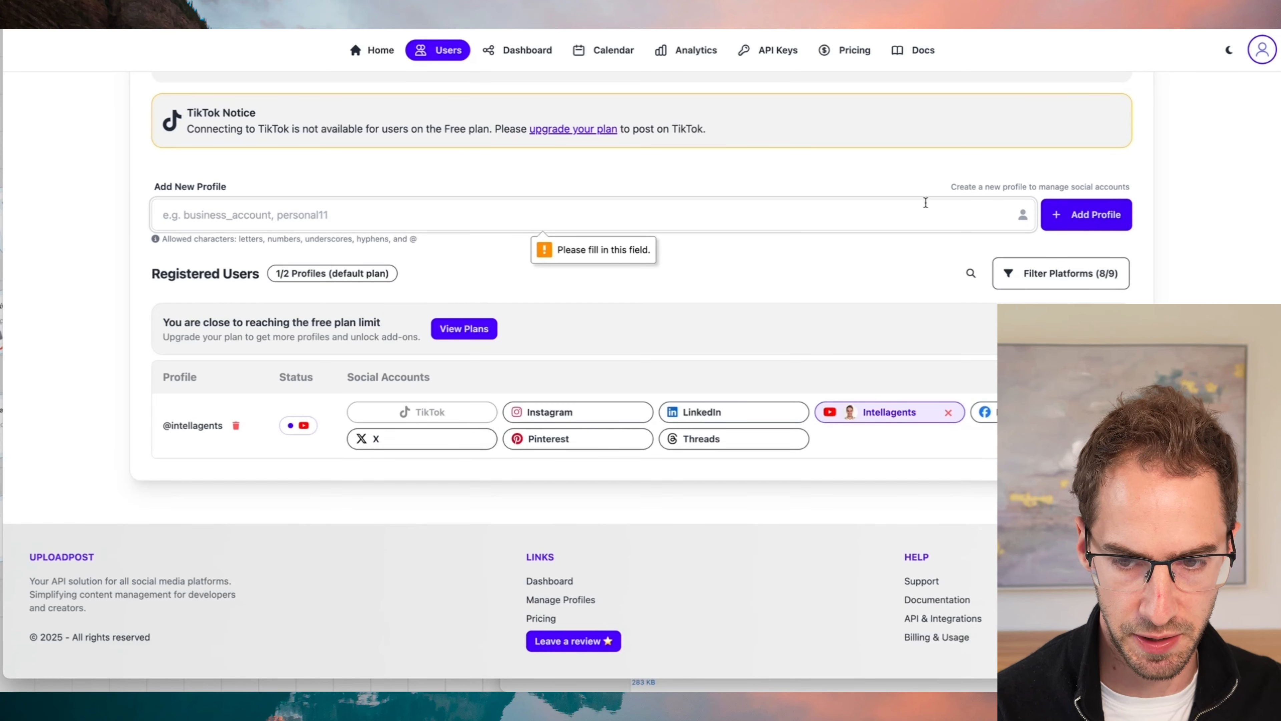
text(intellagentsn8n)
key(Return)
click(773, 389)
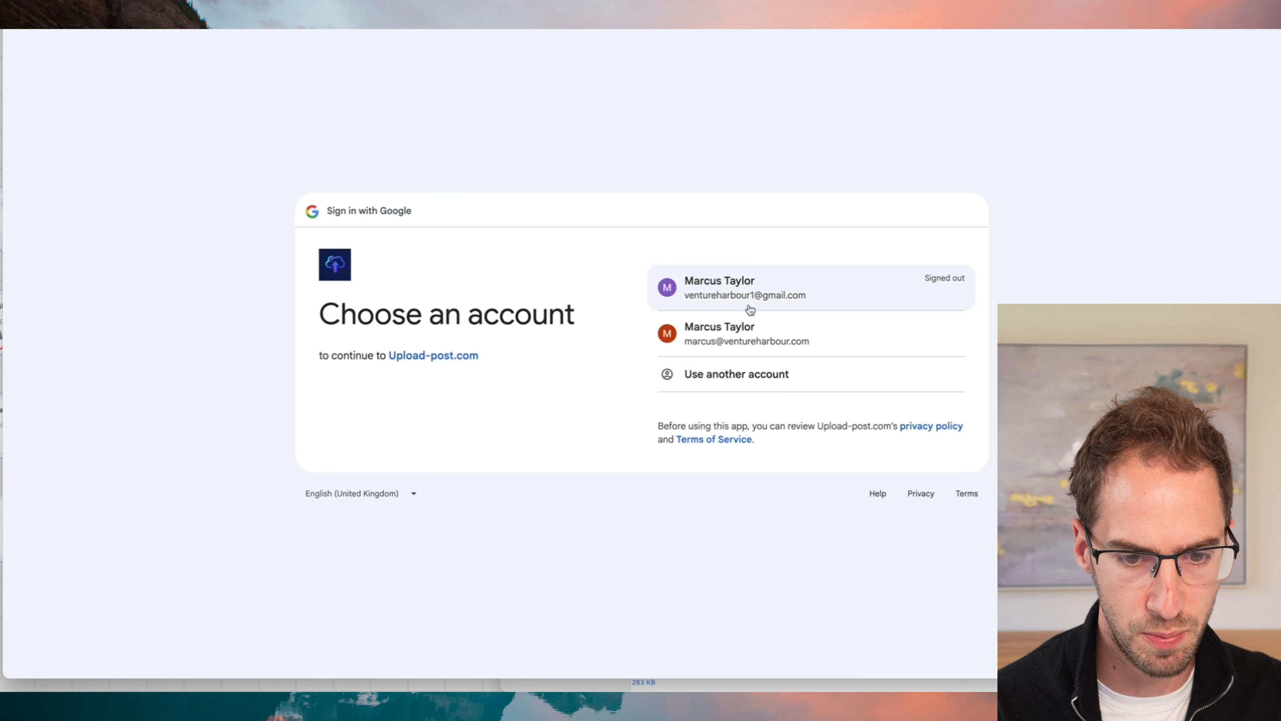
- Connect the Intellagents YouTube channel to the intellagentsn8n profile through Google sign-in
click(745, 333)
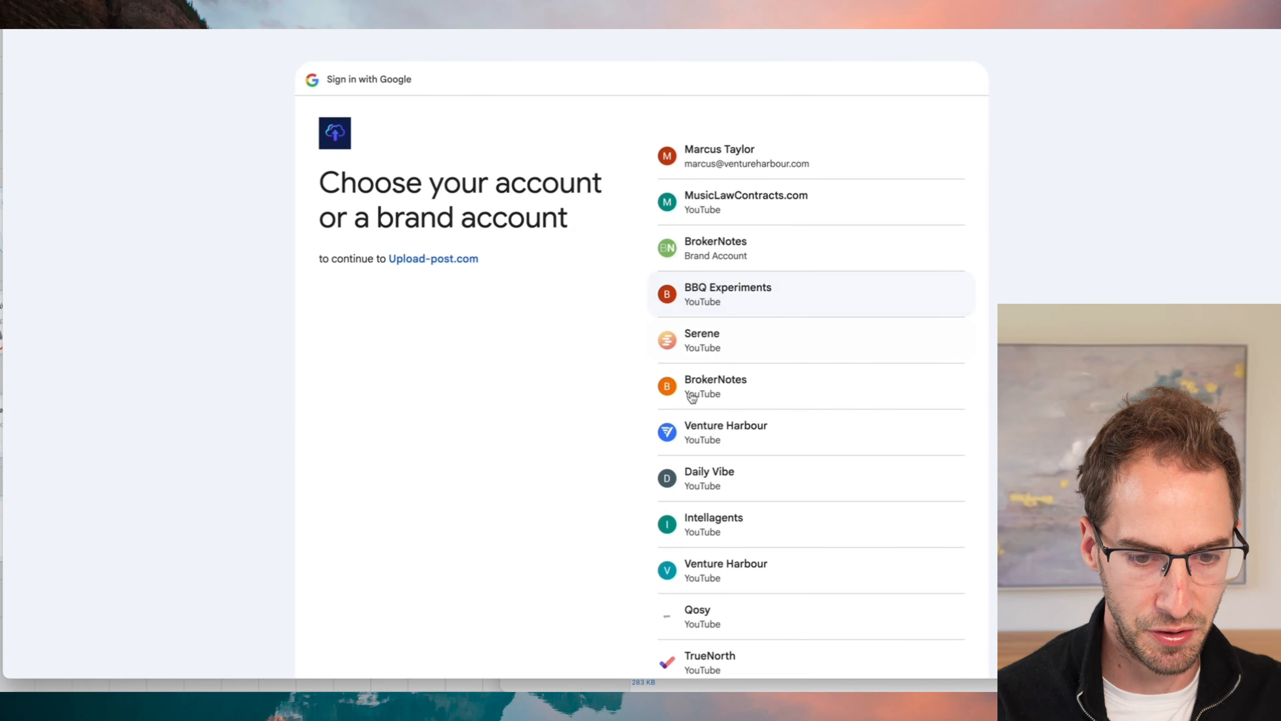
click(737, 541)
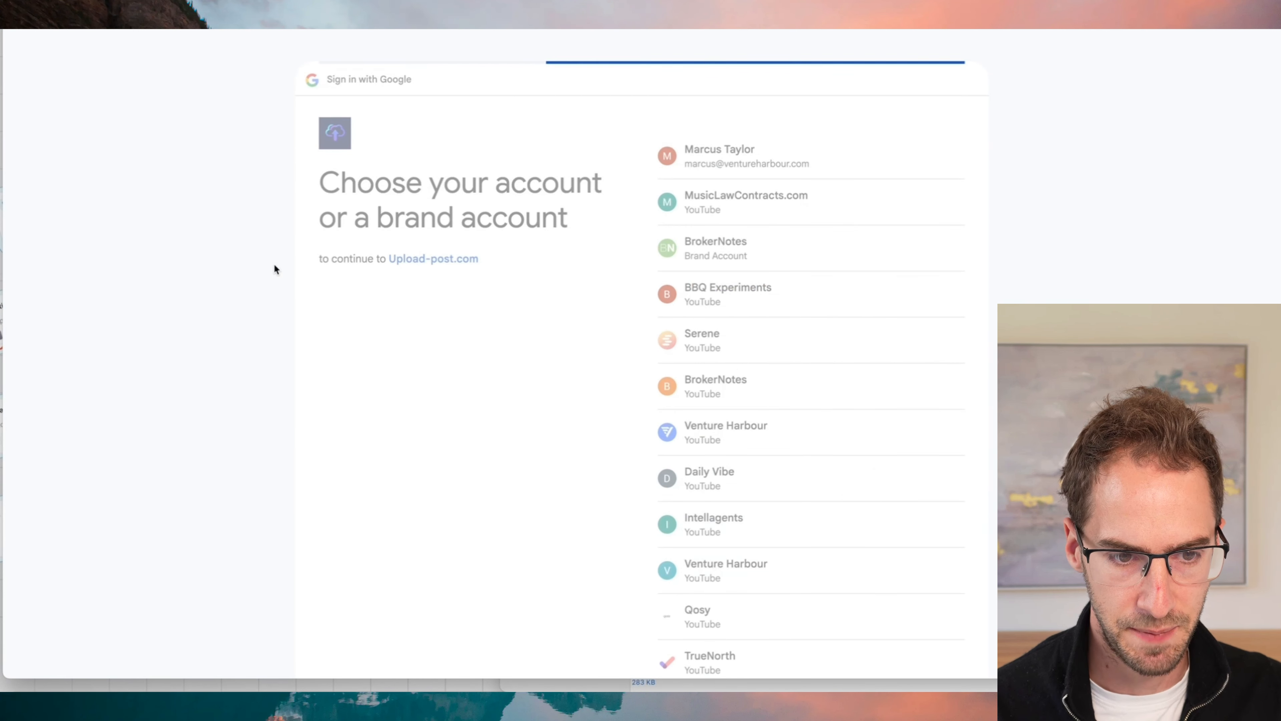
click(868, 471)
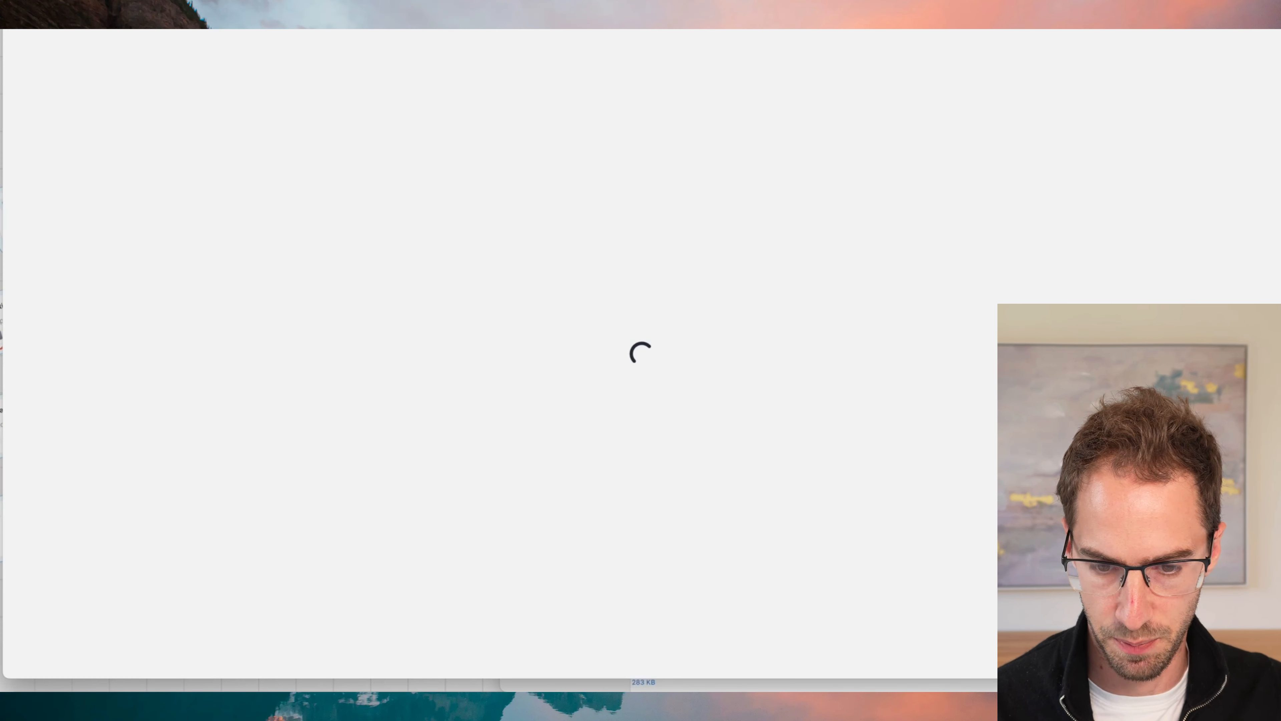
scroll(486, 366, down, 5)
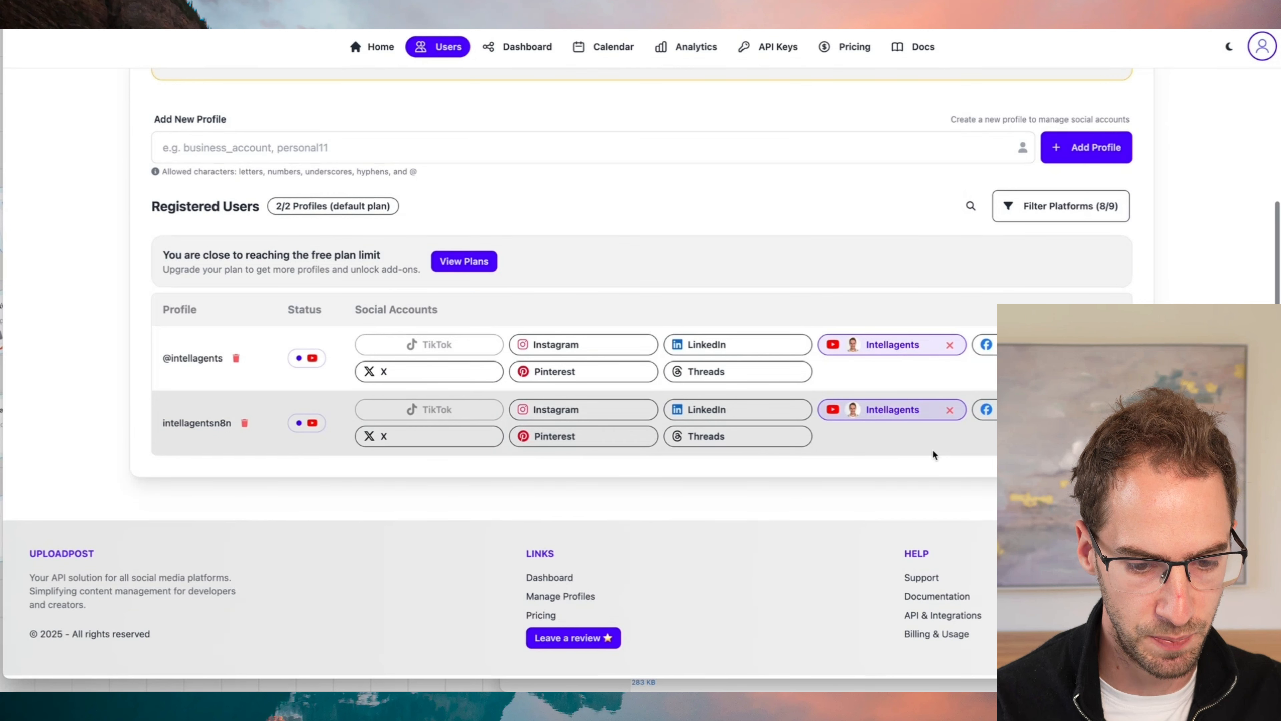
double_click(218, 427)
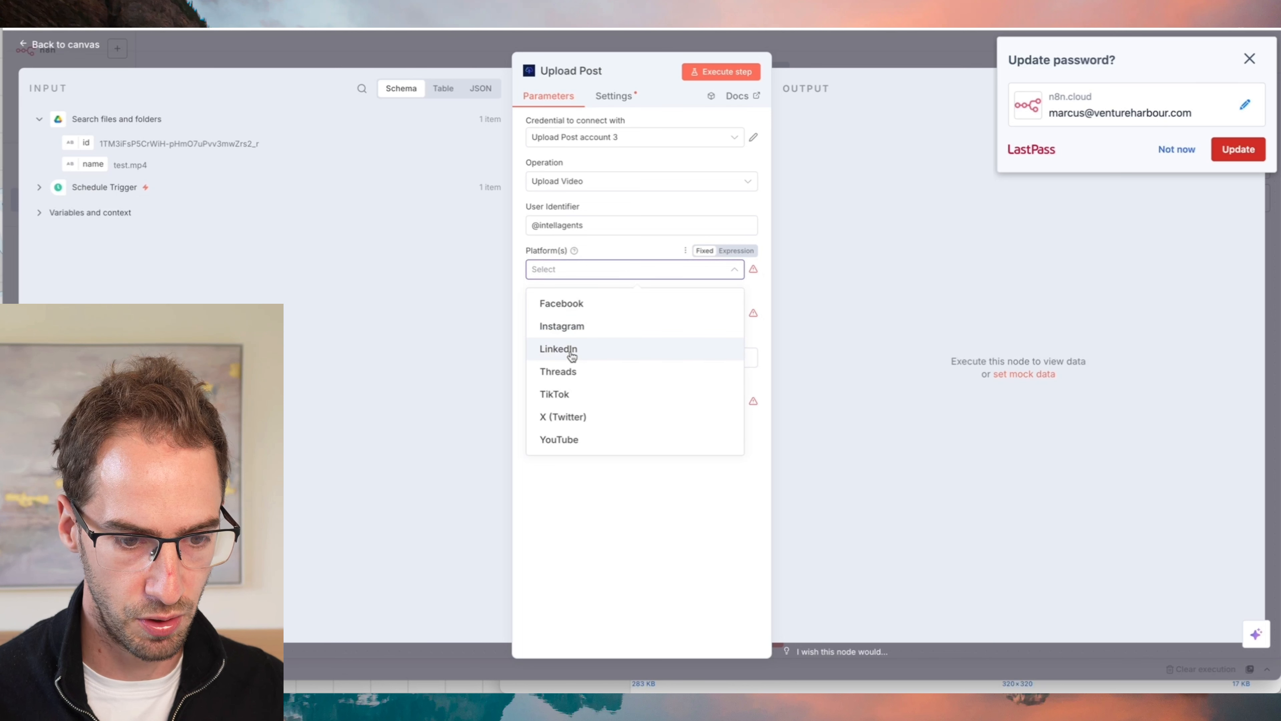
click(560, 440)
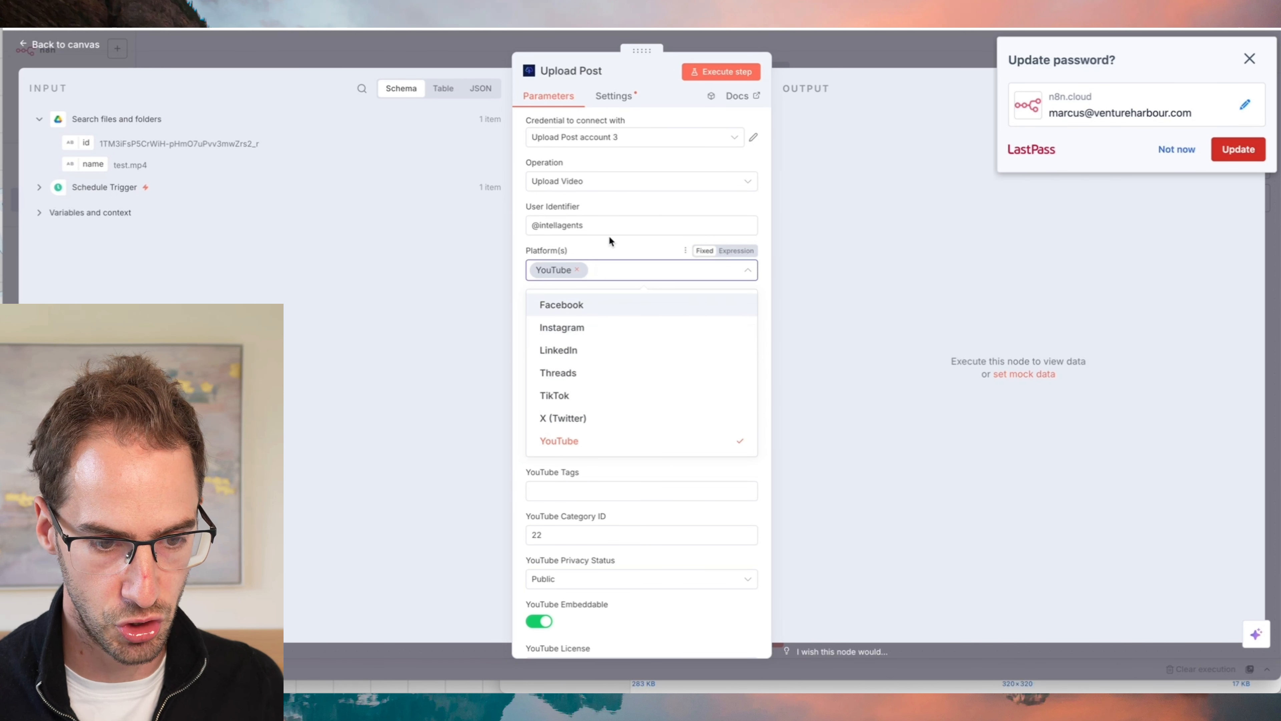
click(517, 303)
click(635, 314)
text(test)
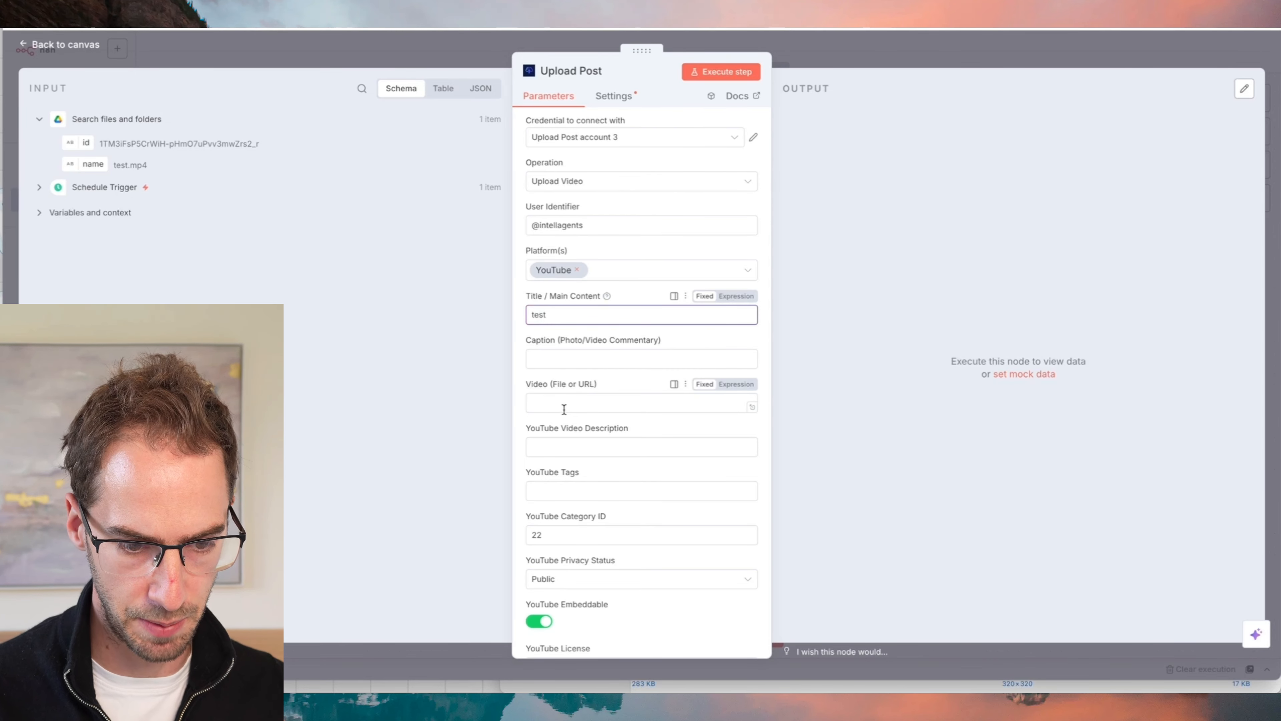
- Paste the drive.usercontent.google.com download URL as the video source and delete the New Video expression after "id="
click(546, 400)
key(ctrl+v)
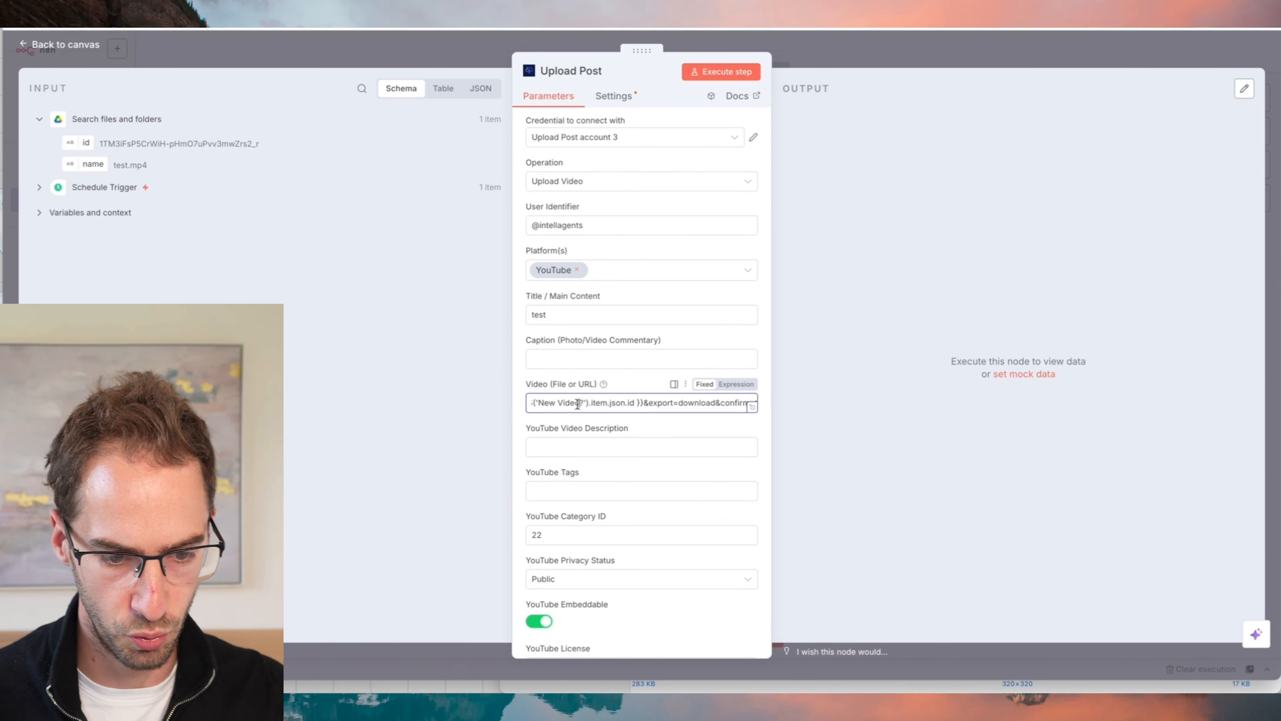
key(ctrl+a)
drag(580, 402, 667, 402)
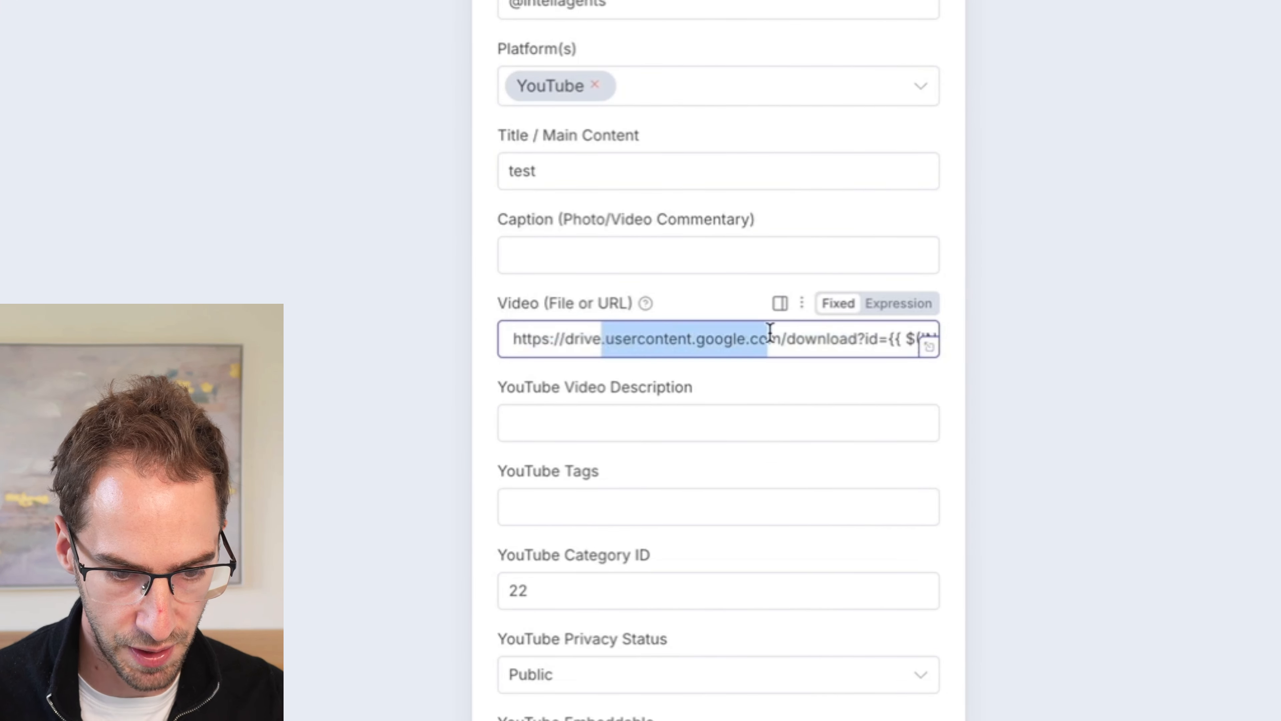
drag(770, 331, 719, 325)
click(812, 350)
click(868, 334)
key(BackSpace)
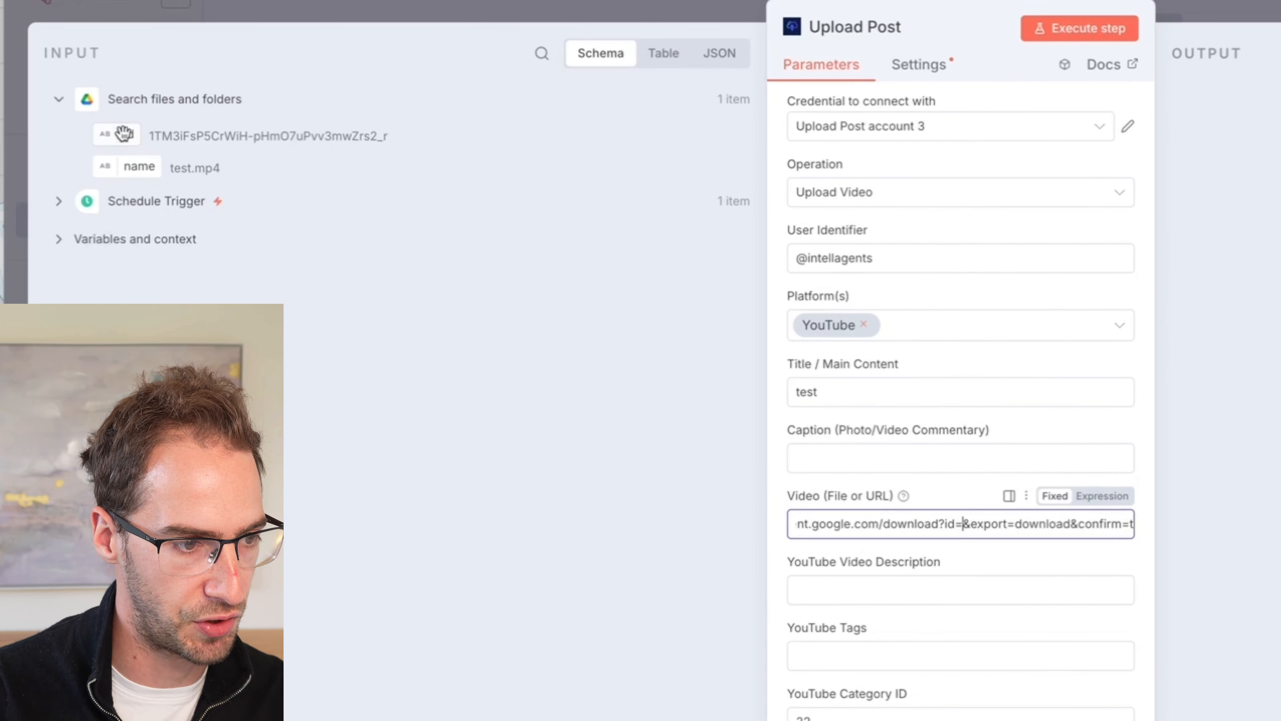
- Insert the found file's id as {{ $json.id }} after "id=" in the video URL and remove the leading space
drag(129, 134, 1113, 535)
key(BackSpace)
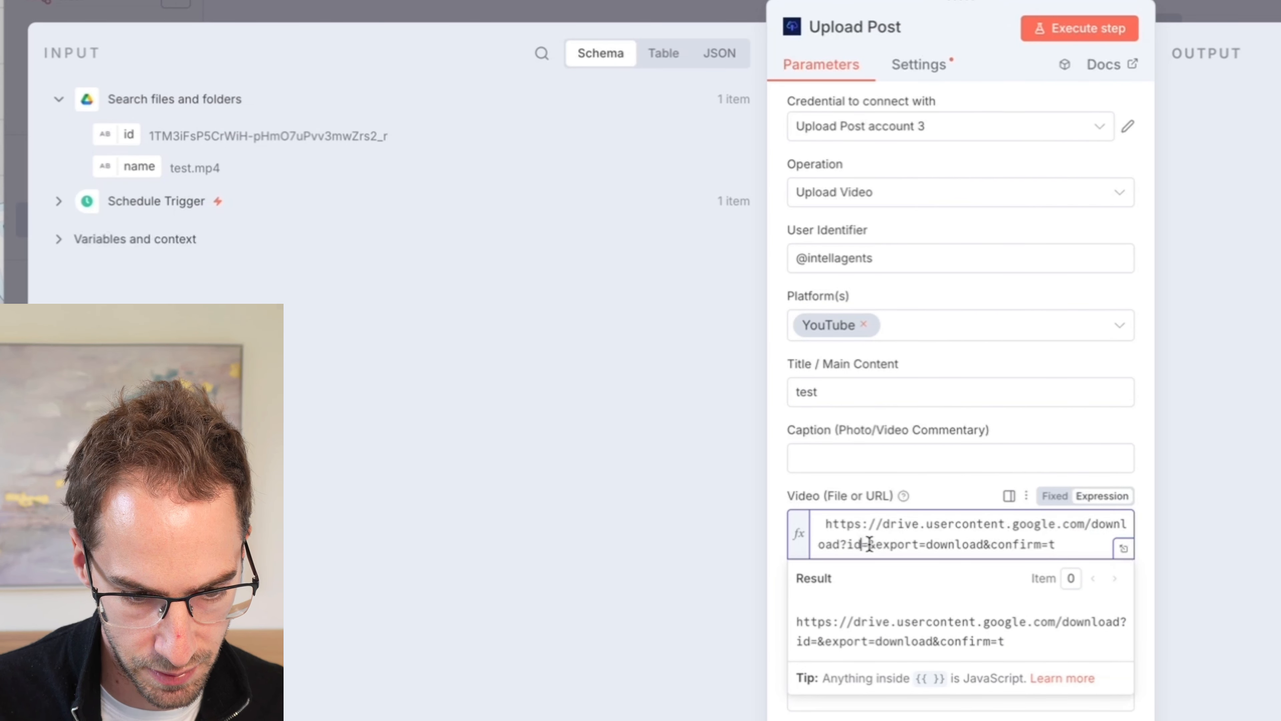
key(ctrl+v)
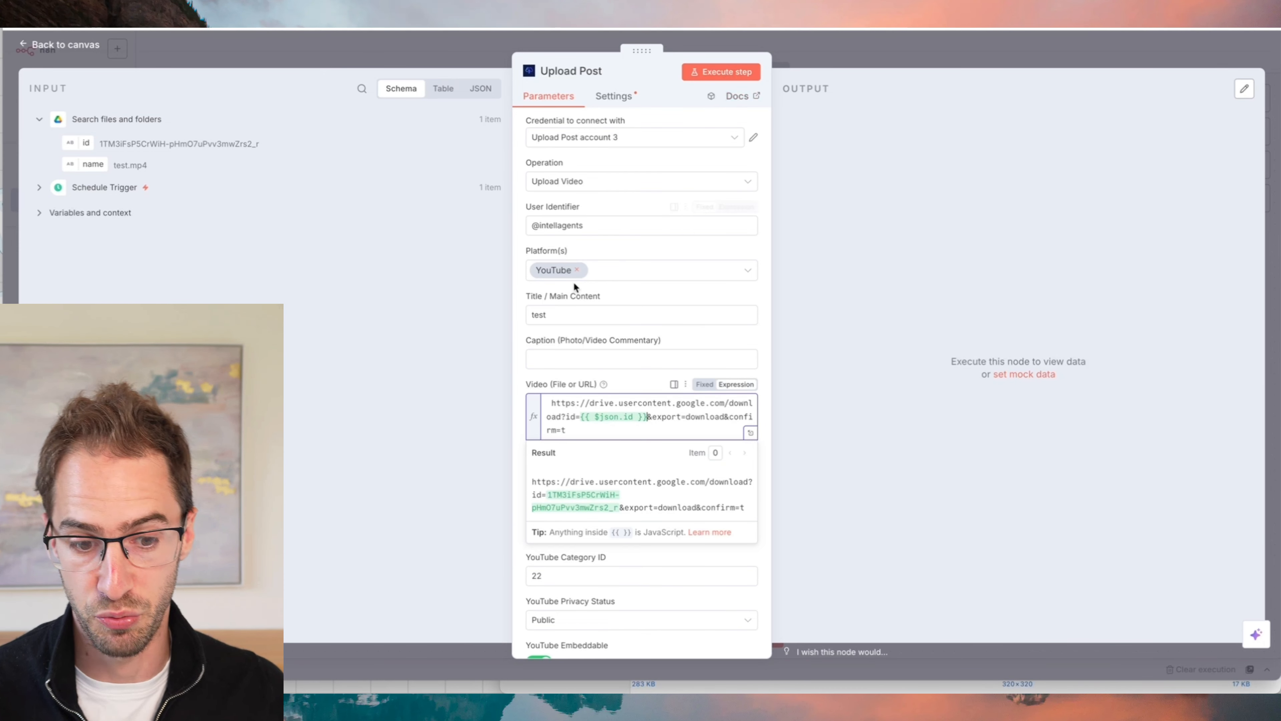
key(BackSpace)
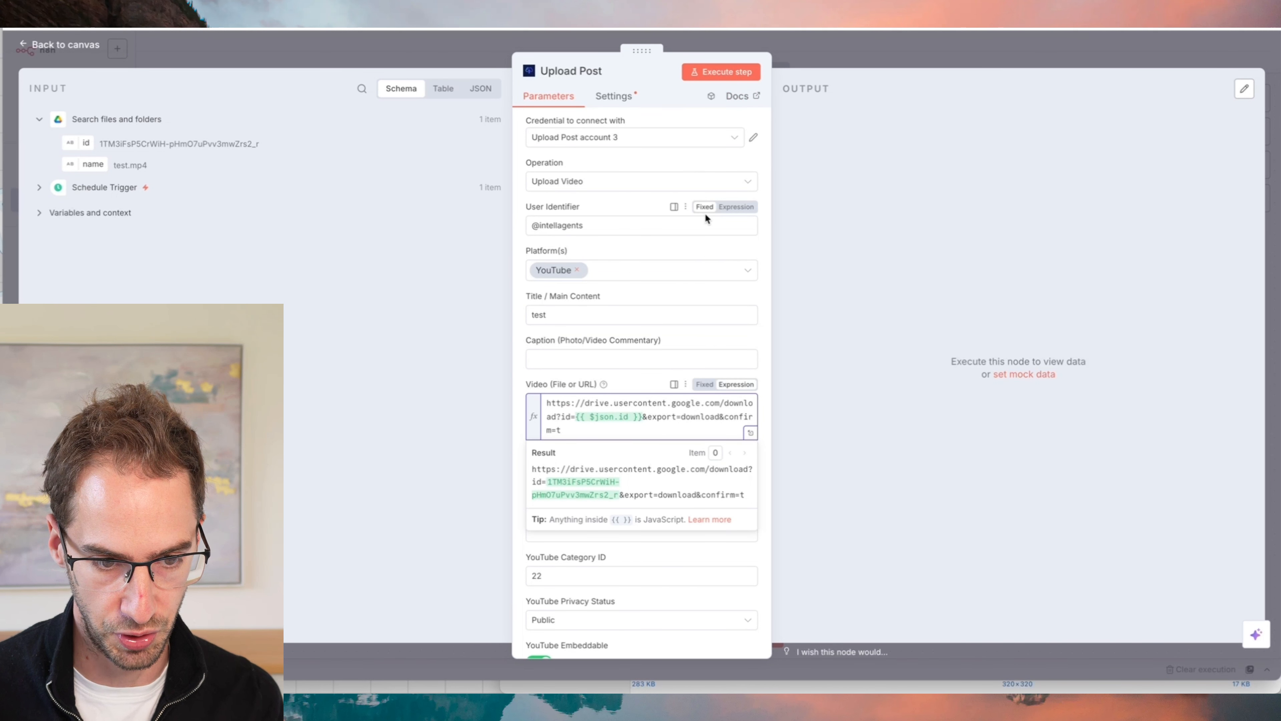
- Execute the Upload Post step with privacy status Private, and review the uploaded test video's details in YouTube Studio
click(726, 70)
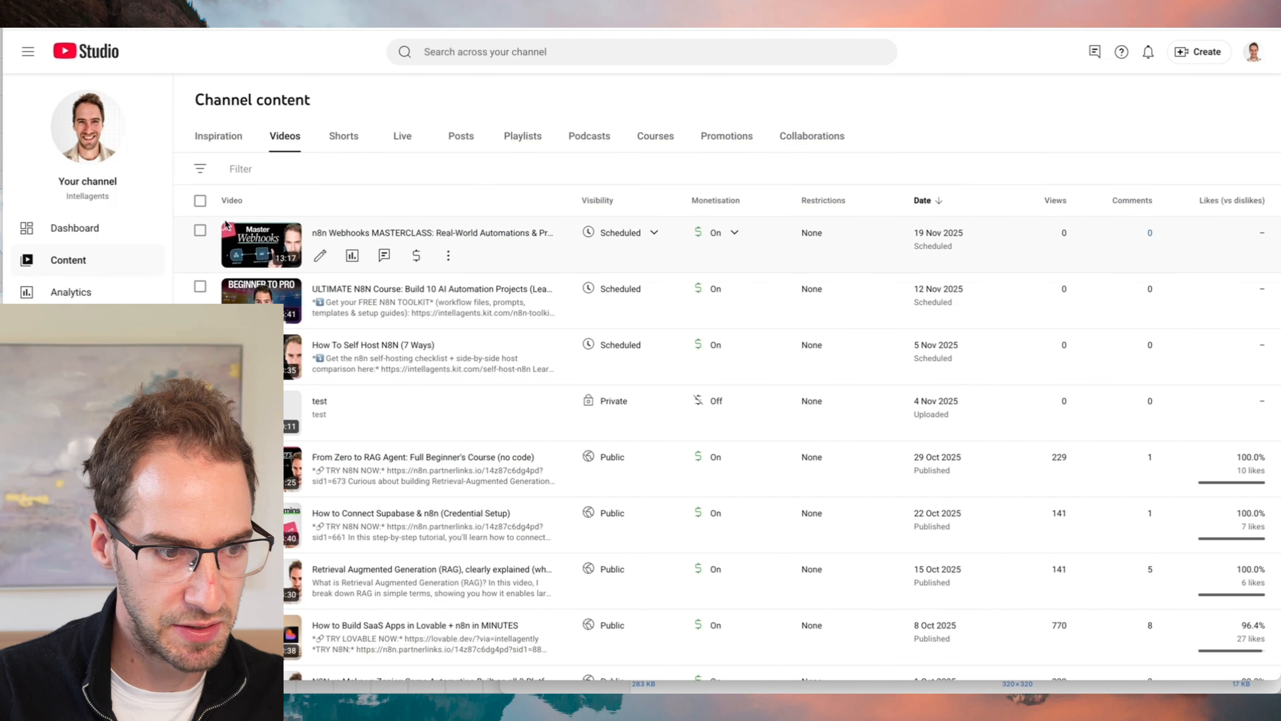
click(320, 422)
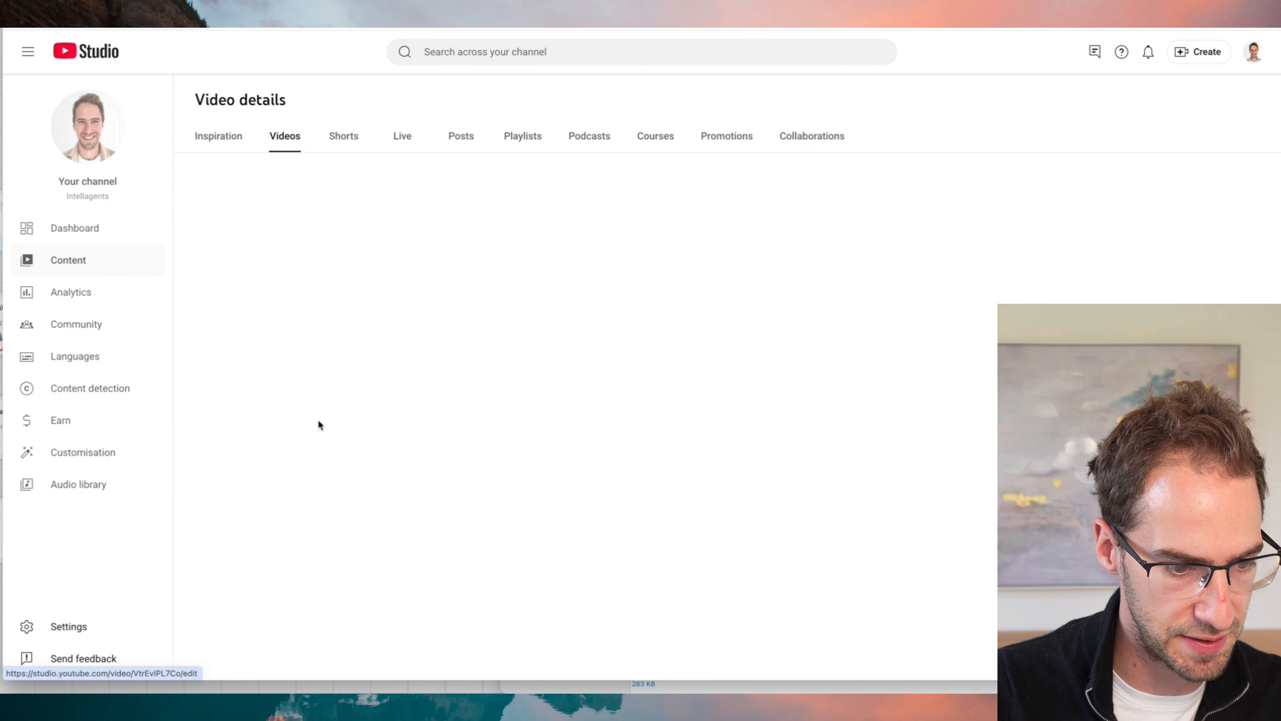
mouse_move(685, 230)
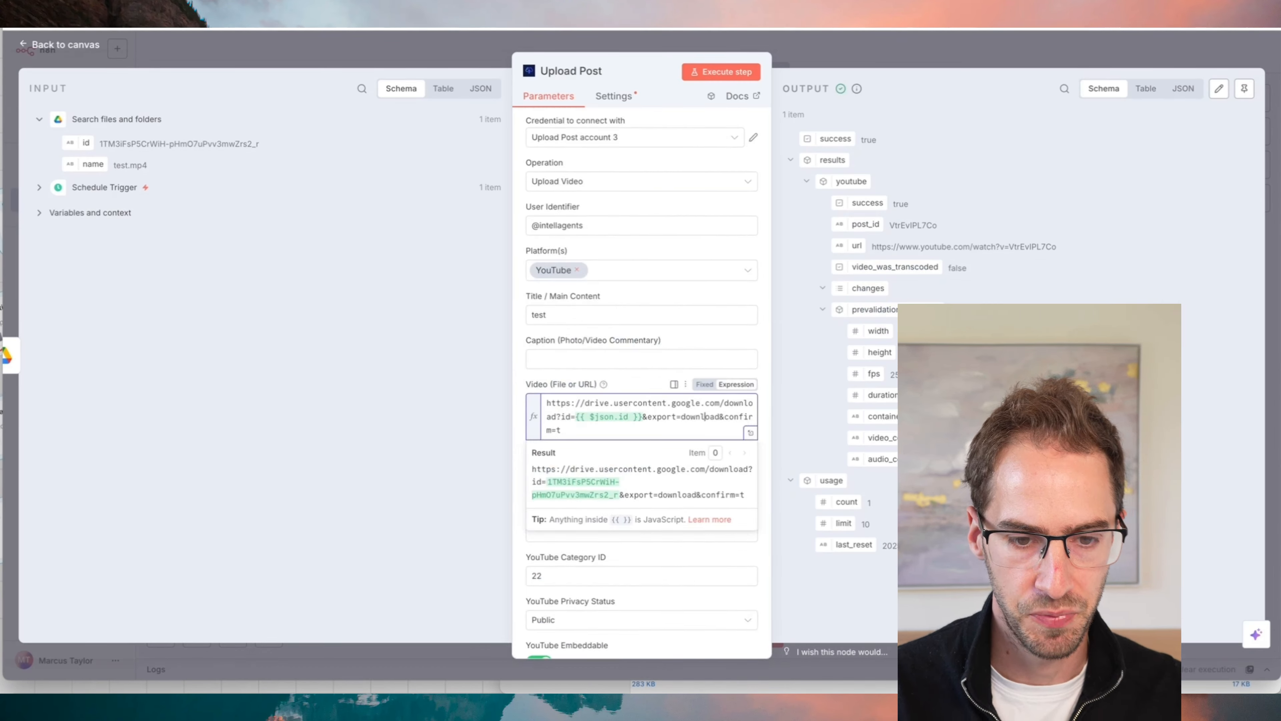
scroll(615, 153, down, 5)
scroll(602, 170, up, 5)
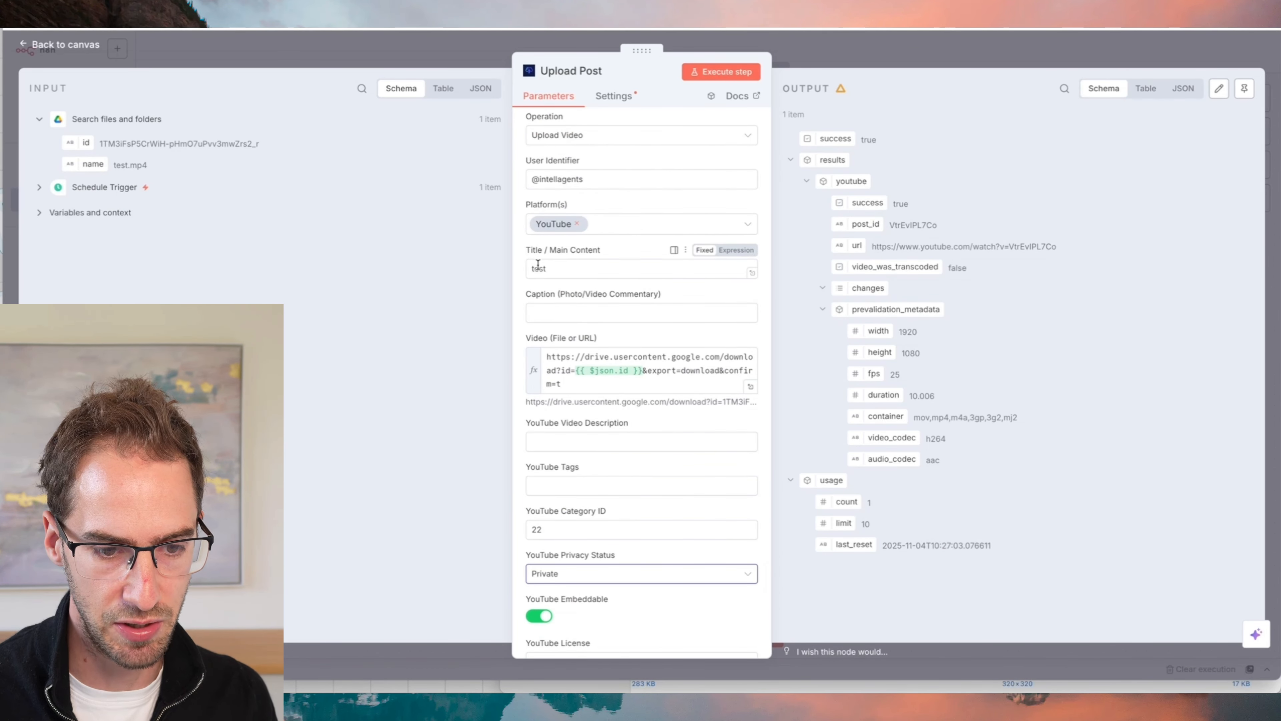
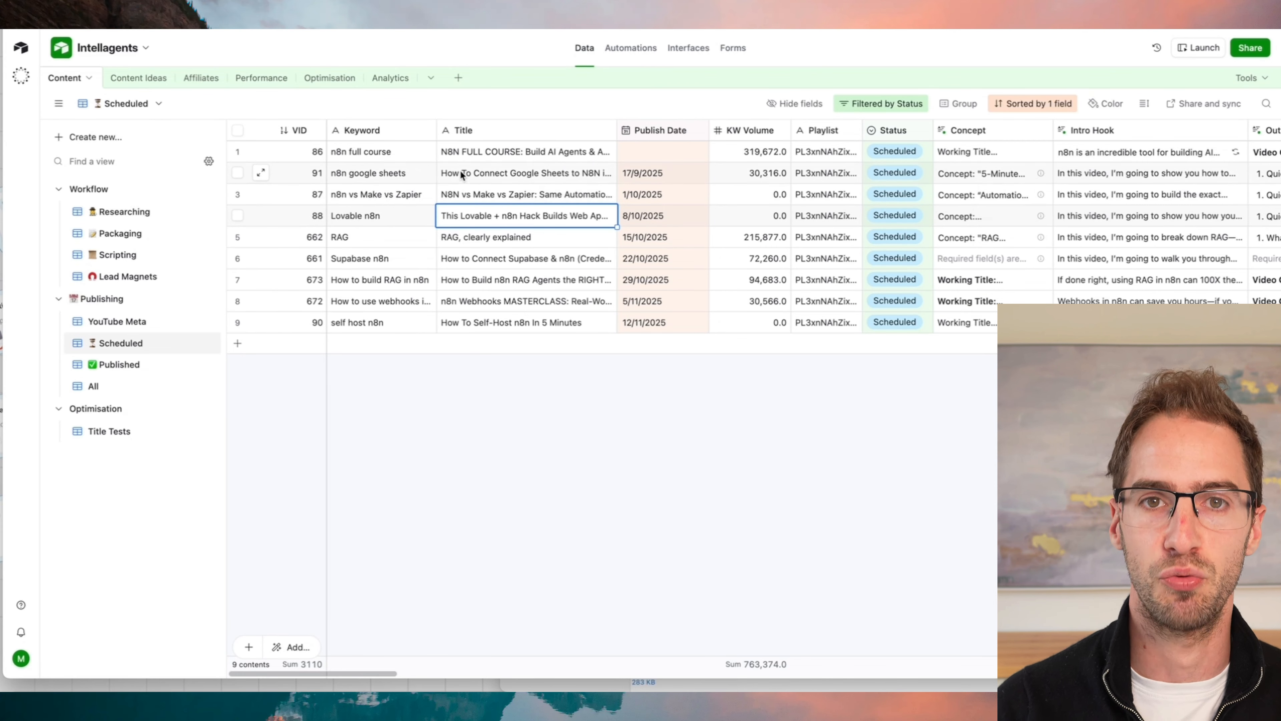
- Switch to n8n and insert a Code node between Search files and folders and Upload Post
click(555, 20)
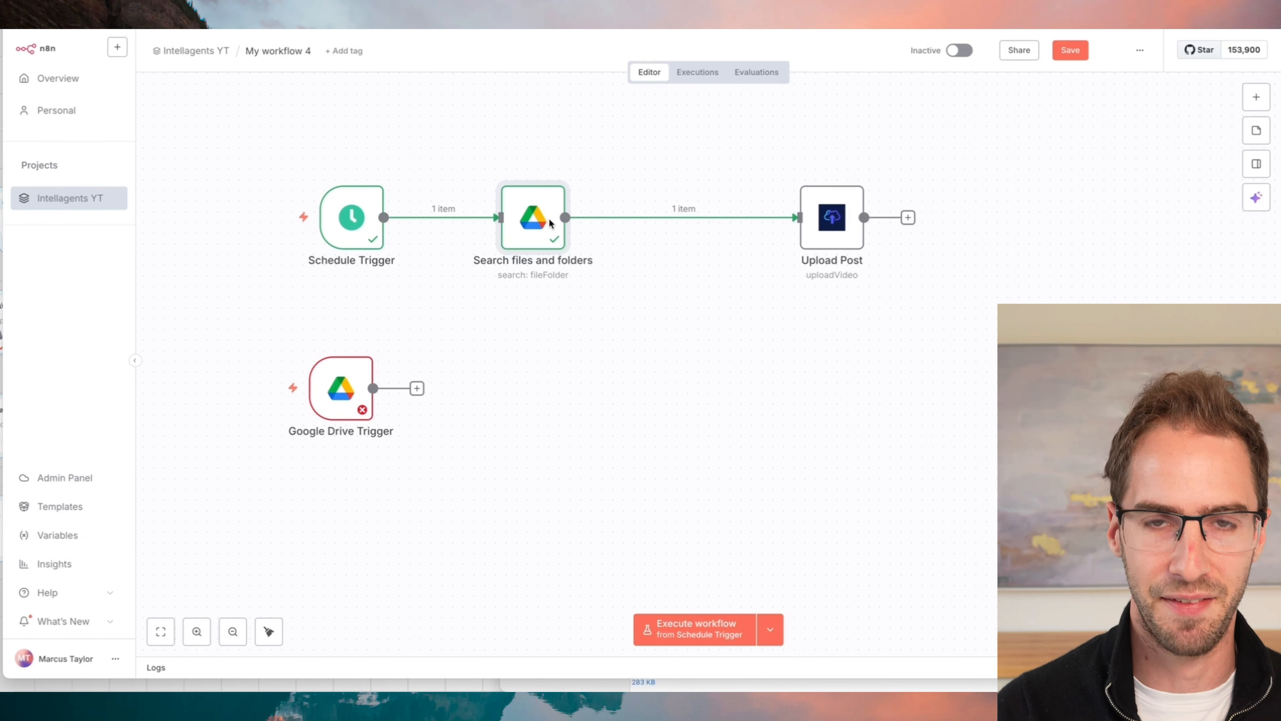
click(671, 218)
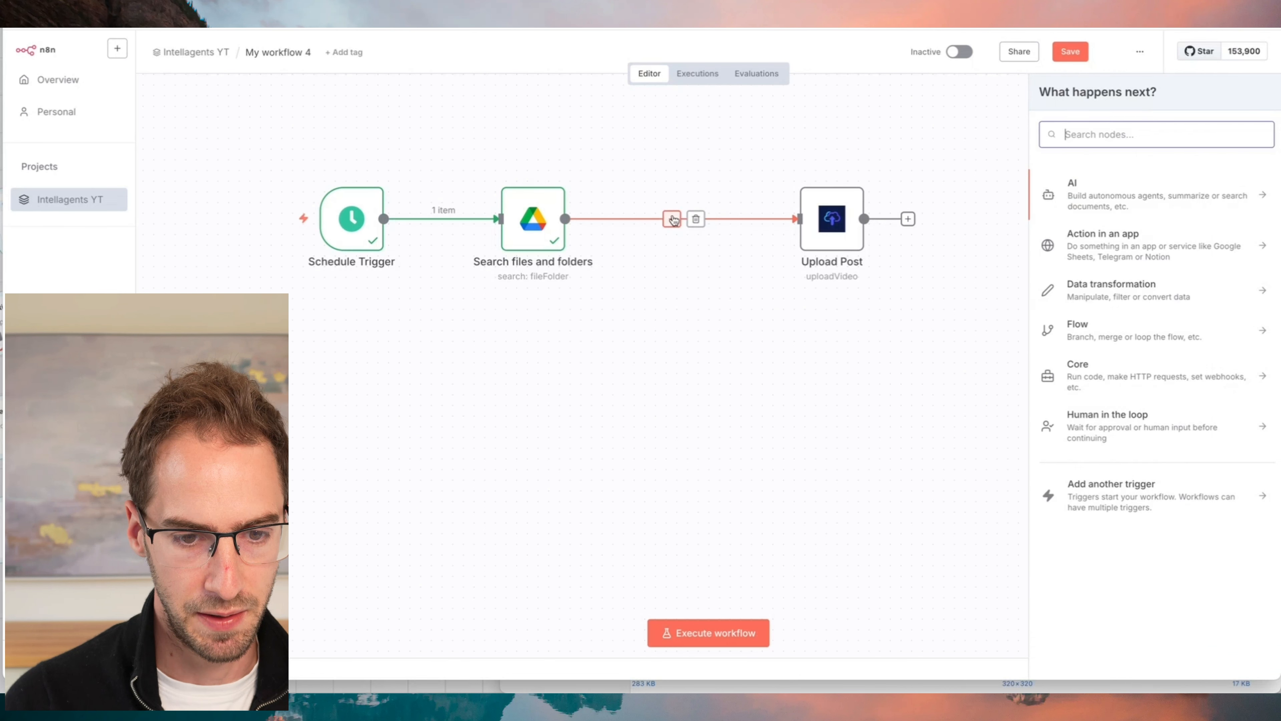
text(code)
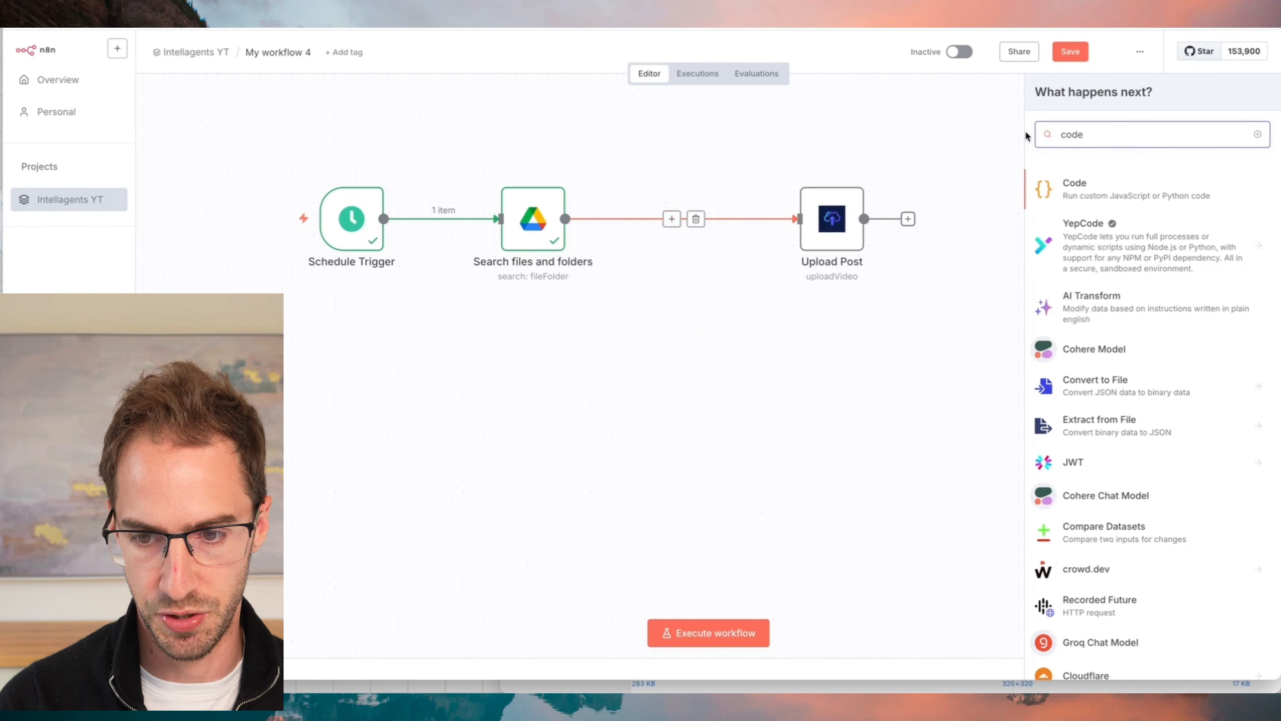
key(super+a)
text(ai tra)
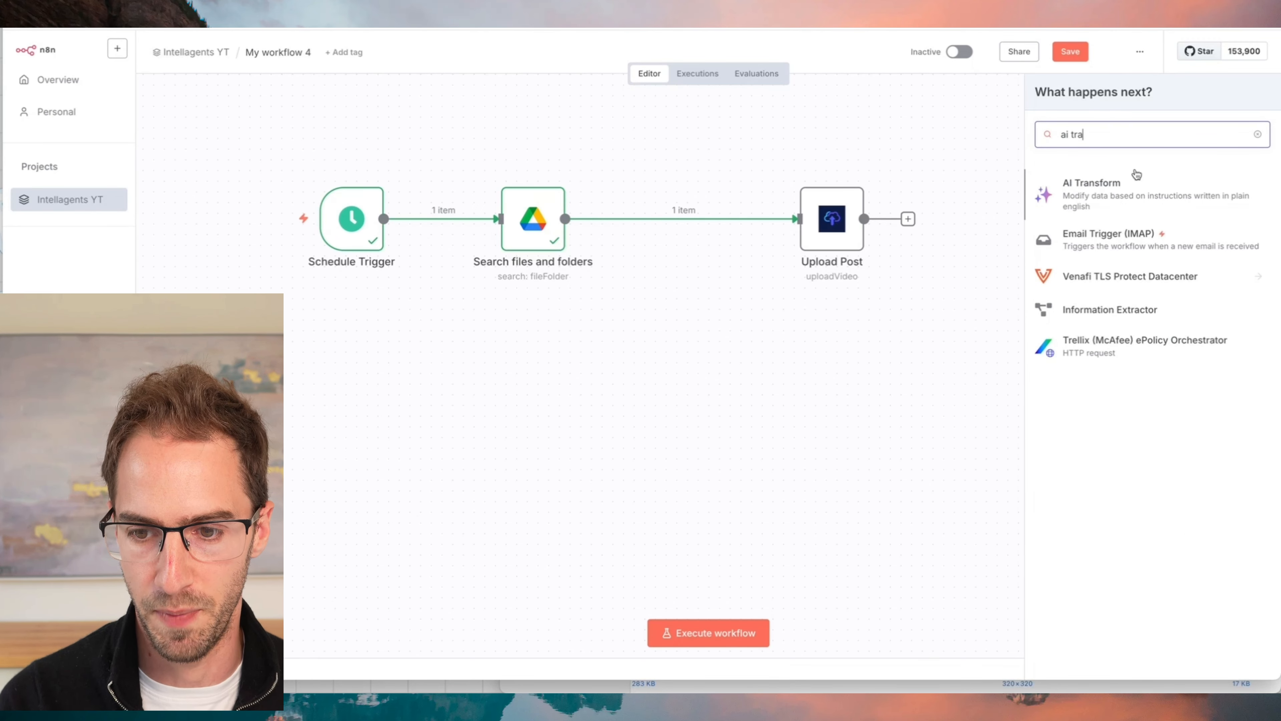
key(super+a)
text(code)
click(1095, 186)
- Replace the Code node's JavaScript with a script that extracts the digits after "VID" from each file name as id
click(593, 281)
key(super+a)
text(const items = $input.all(); const updatedItems = items.map((item) => {   const id = item?.json?.name.match(/VID(\d+)/)[1];   return { json: { id }, pairedItem: item.pairedItem }; }); return updatedItems;)
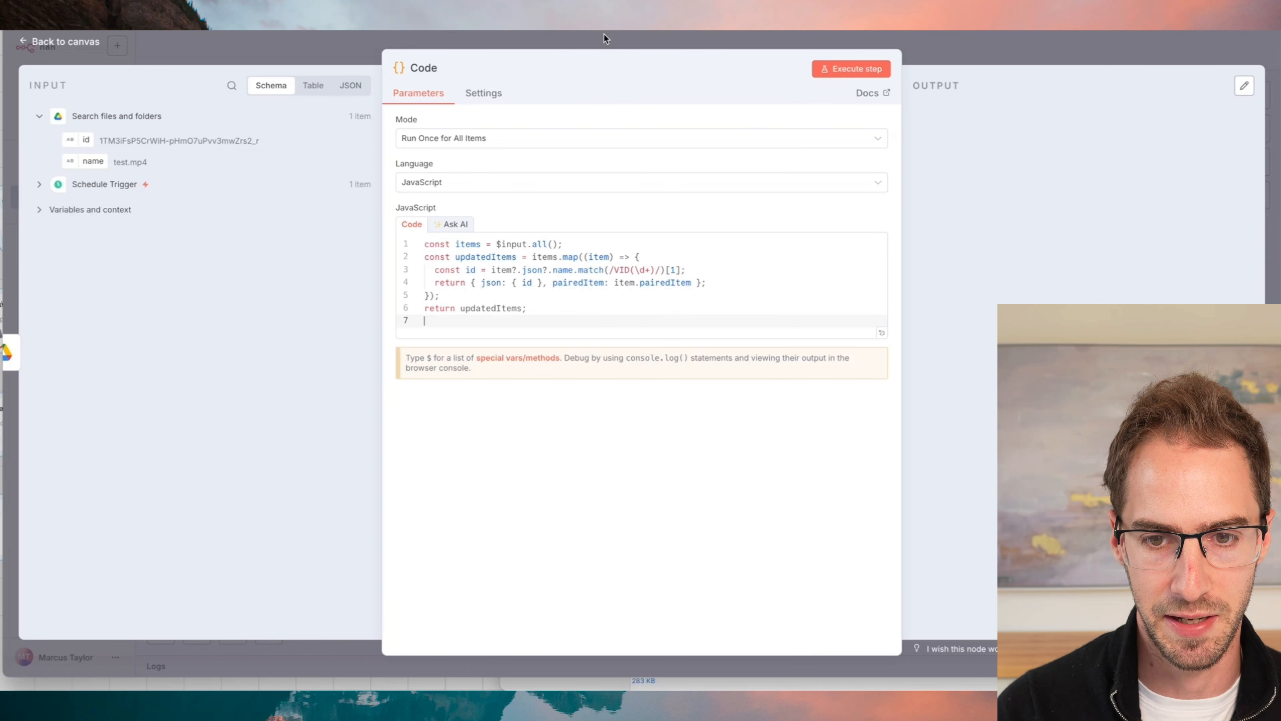
- In Google Drive's Videos > Ready folder, rename test.mp4 to VID10test.mp4
key(super+Tab)
click(257, 93)
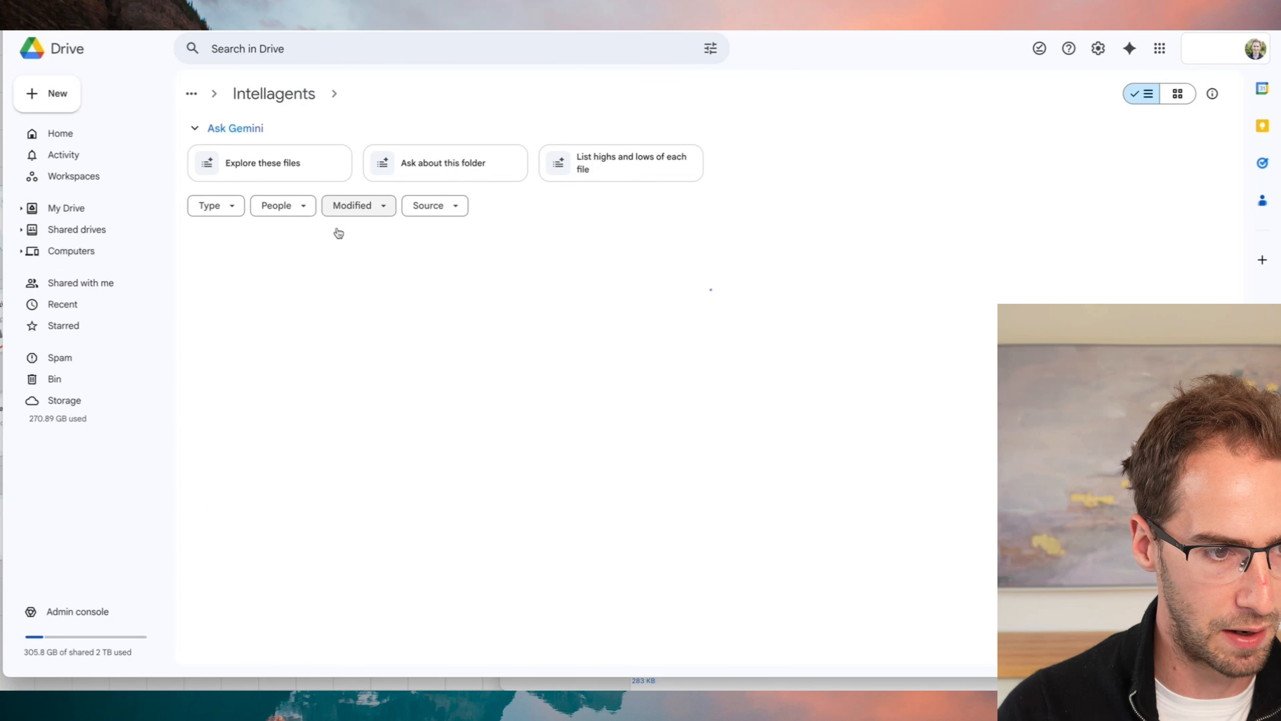
double_click(244, 271)
right_click(242, 272)
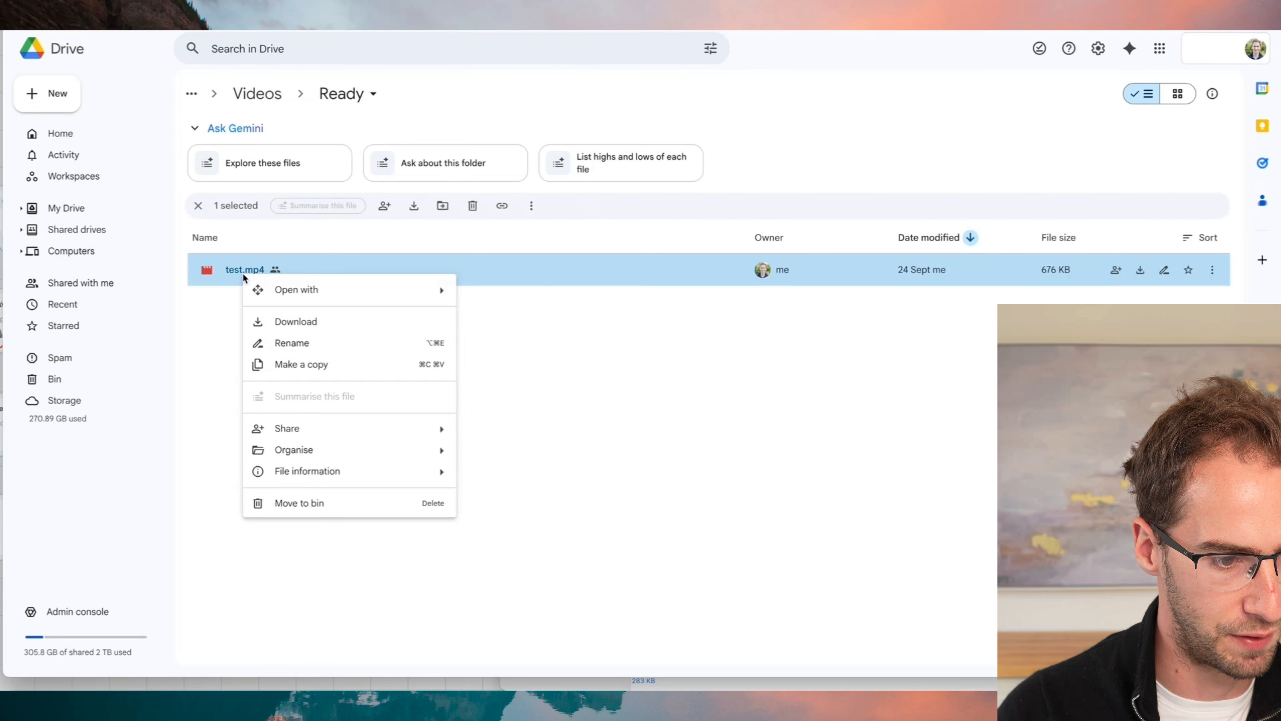
click(287, 343)
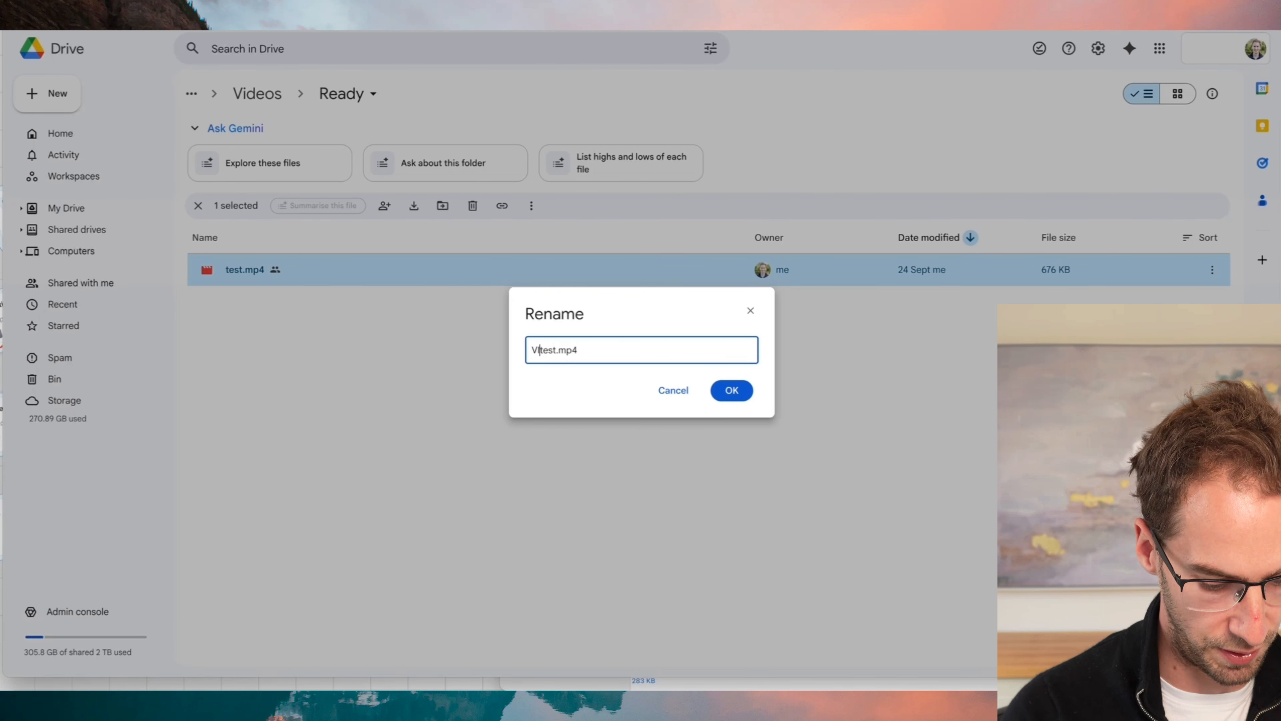
key(Return)
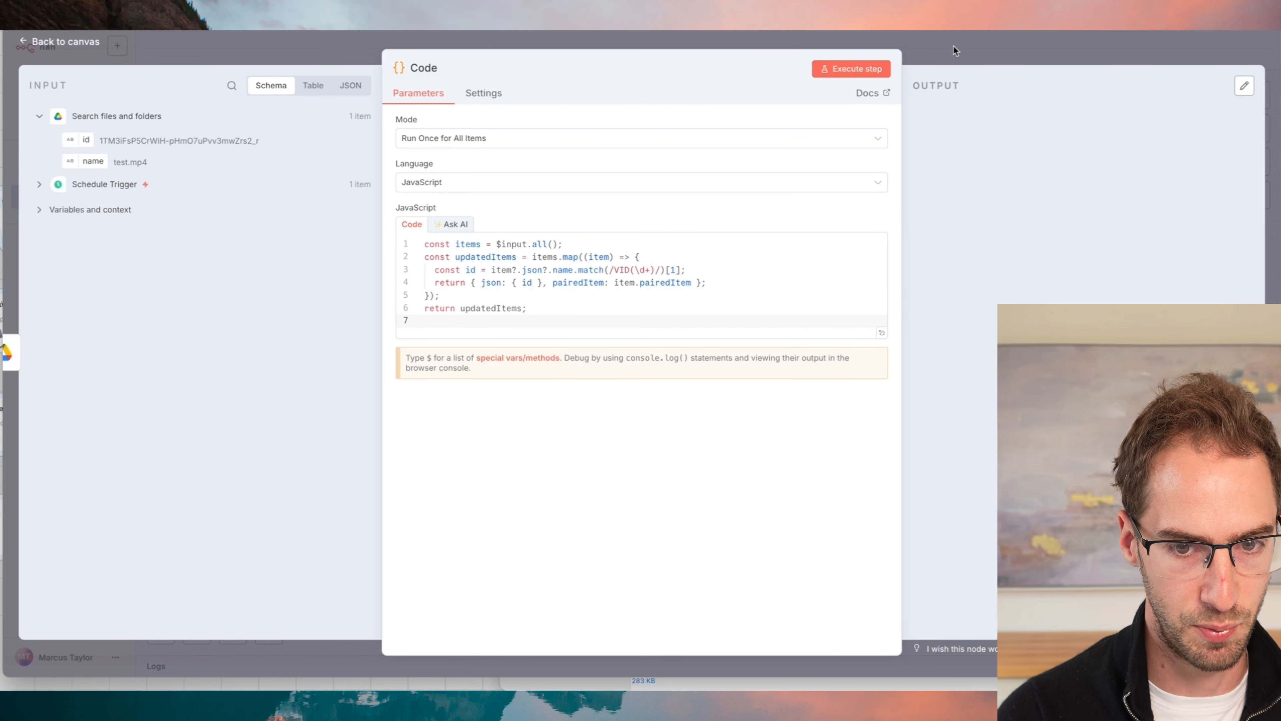
- Back in n8n, rerun Search files and folders to fetch the renamed file and execute the Code node
key(Escape)
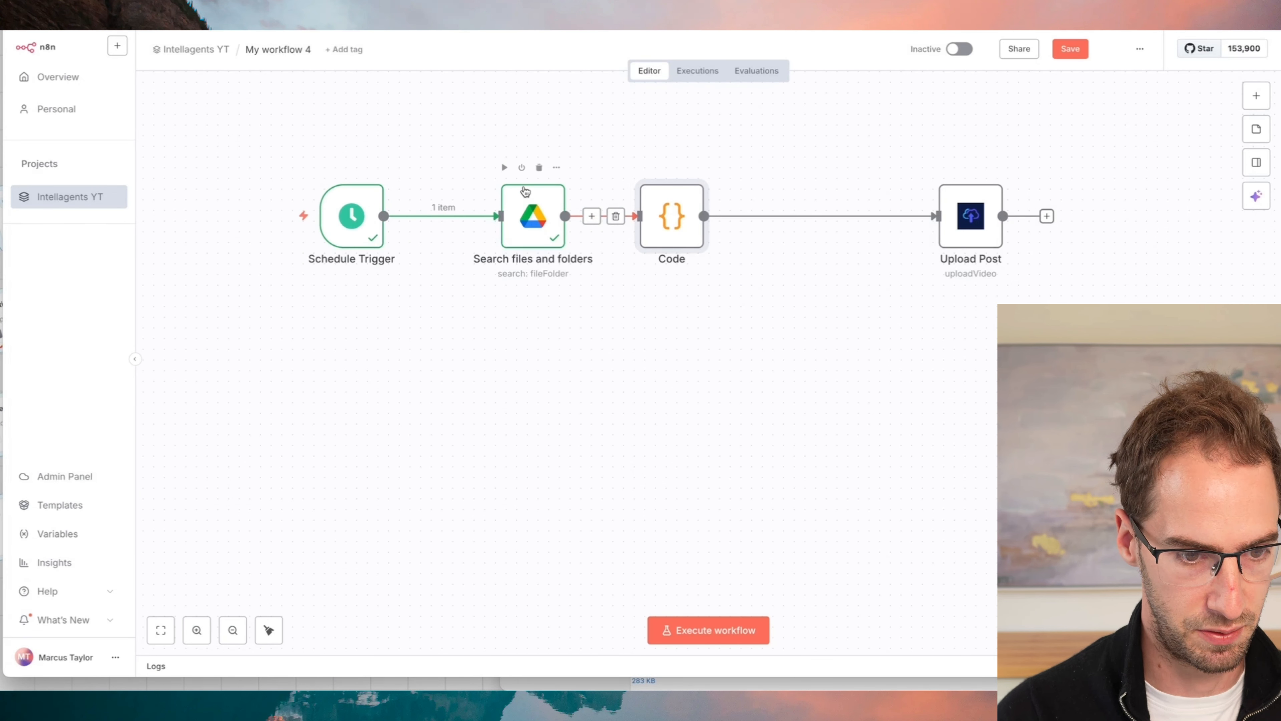
click(504, 168)
double_click(532, 215)
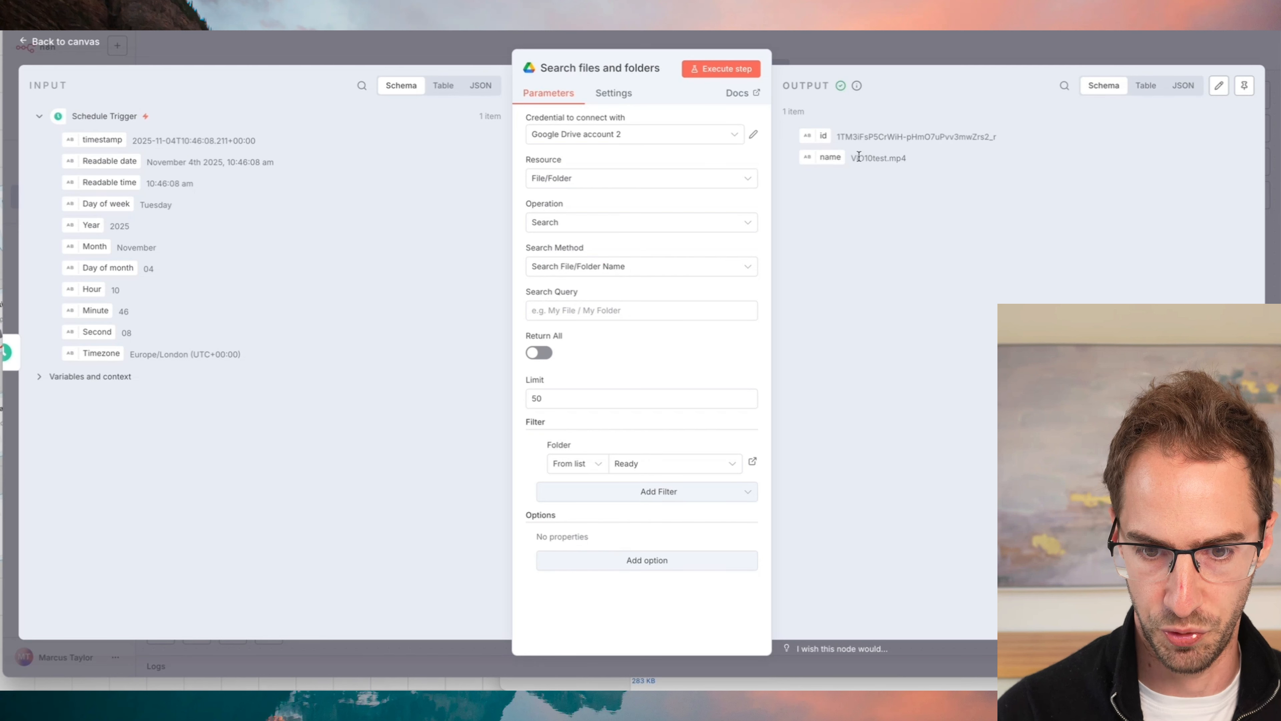
click(884, 64)
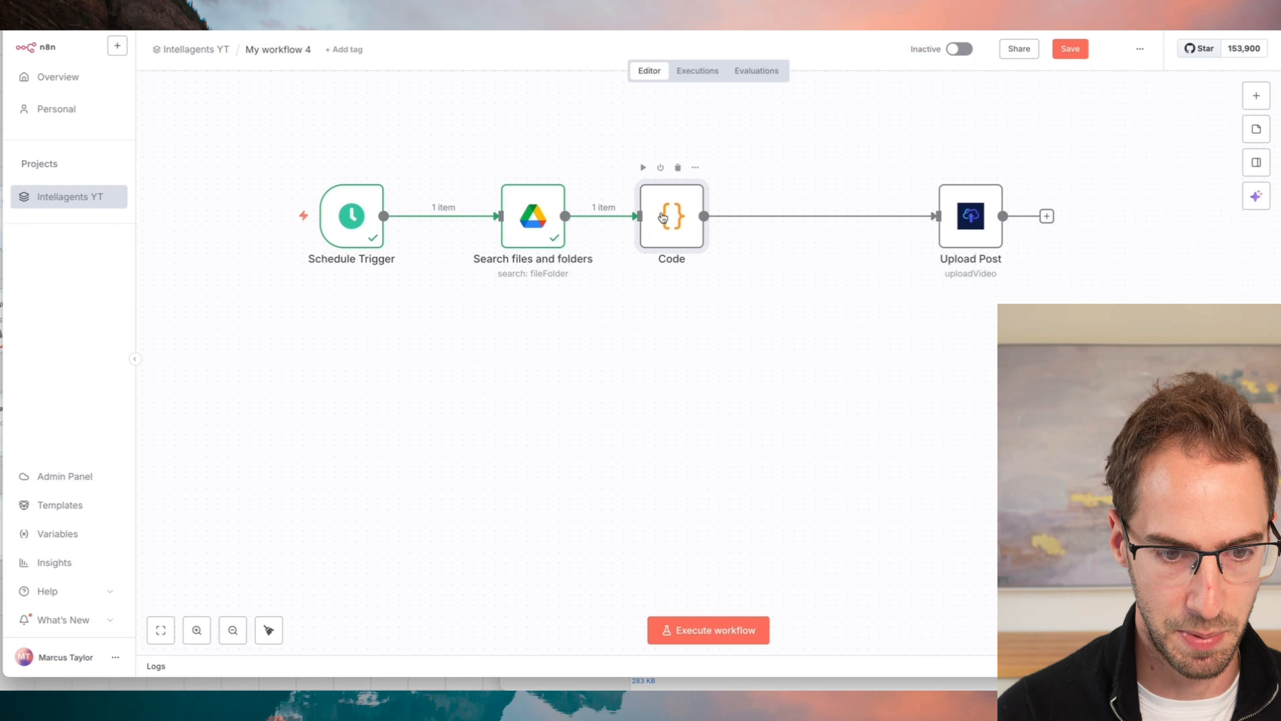
double_click(665, 201)
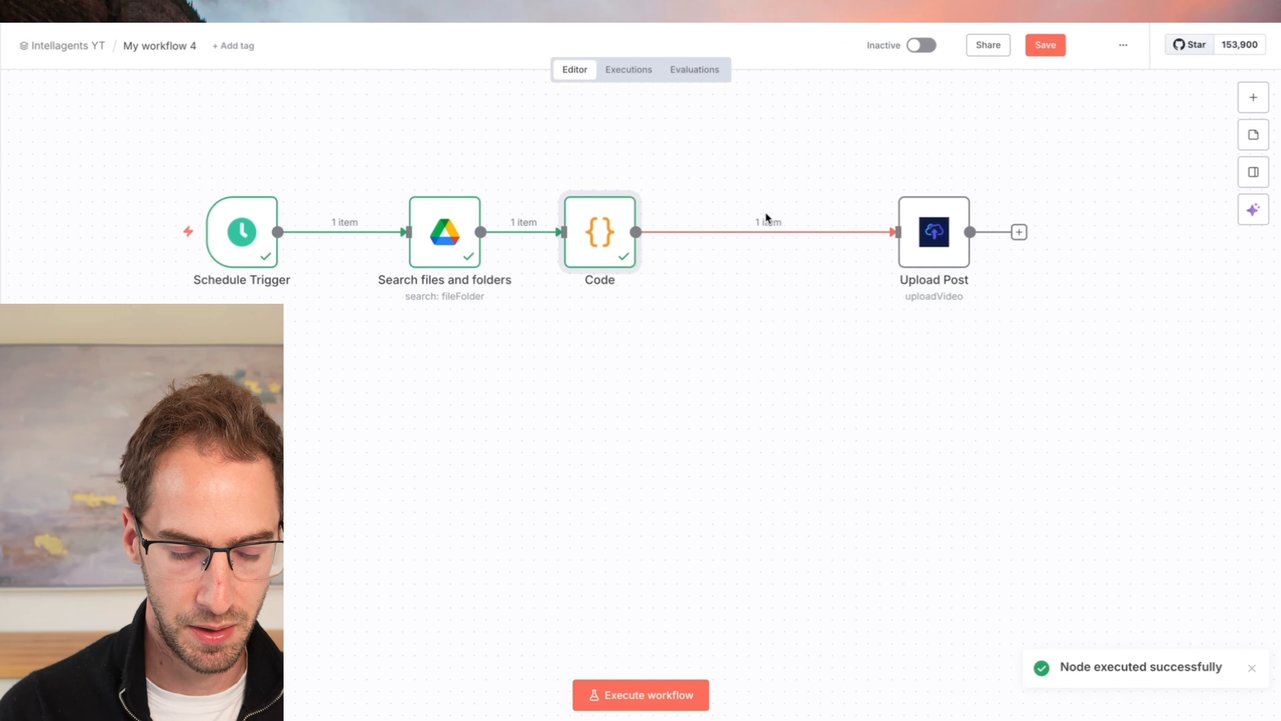
- Insert an Airtable Search records node between Code and Upload Post
click(755, 231)
text(airtanl)
key(BackSpace)
key(BackSpace)
key(Return)
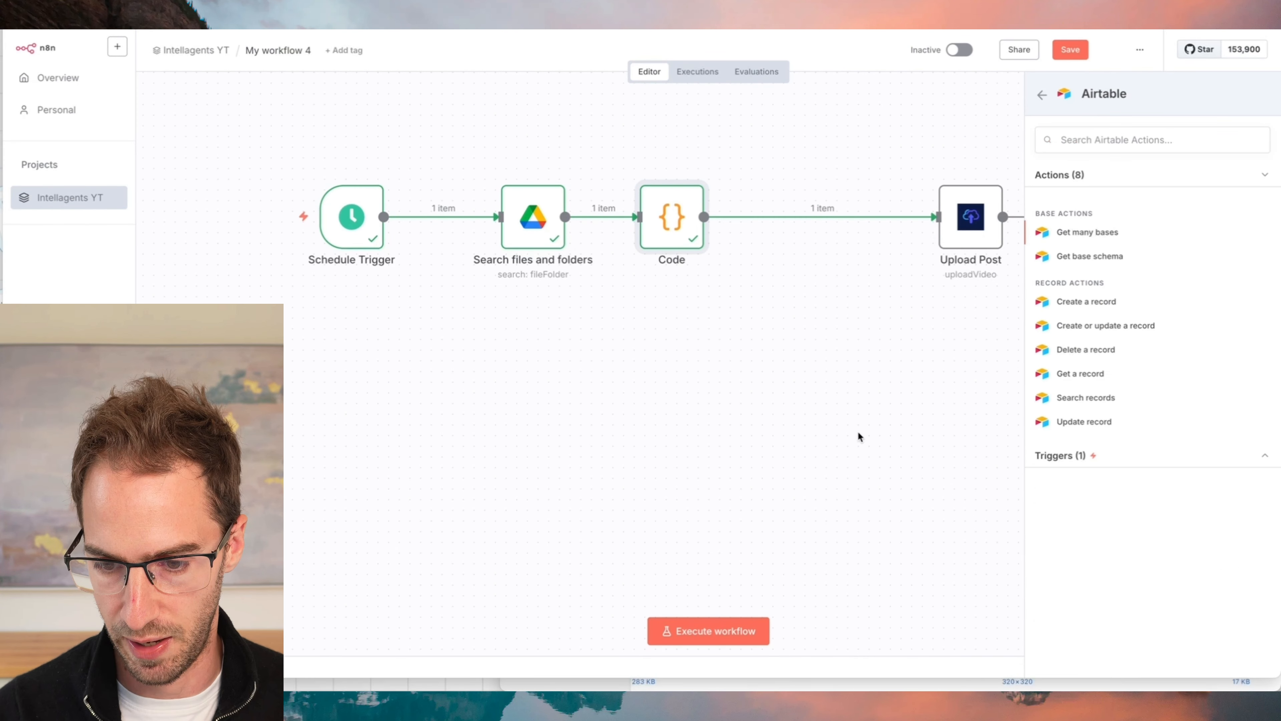
click(1164, 398)
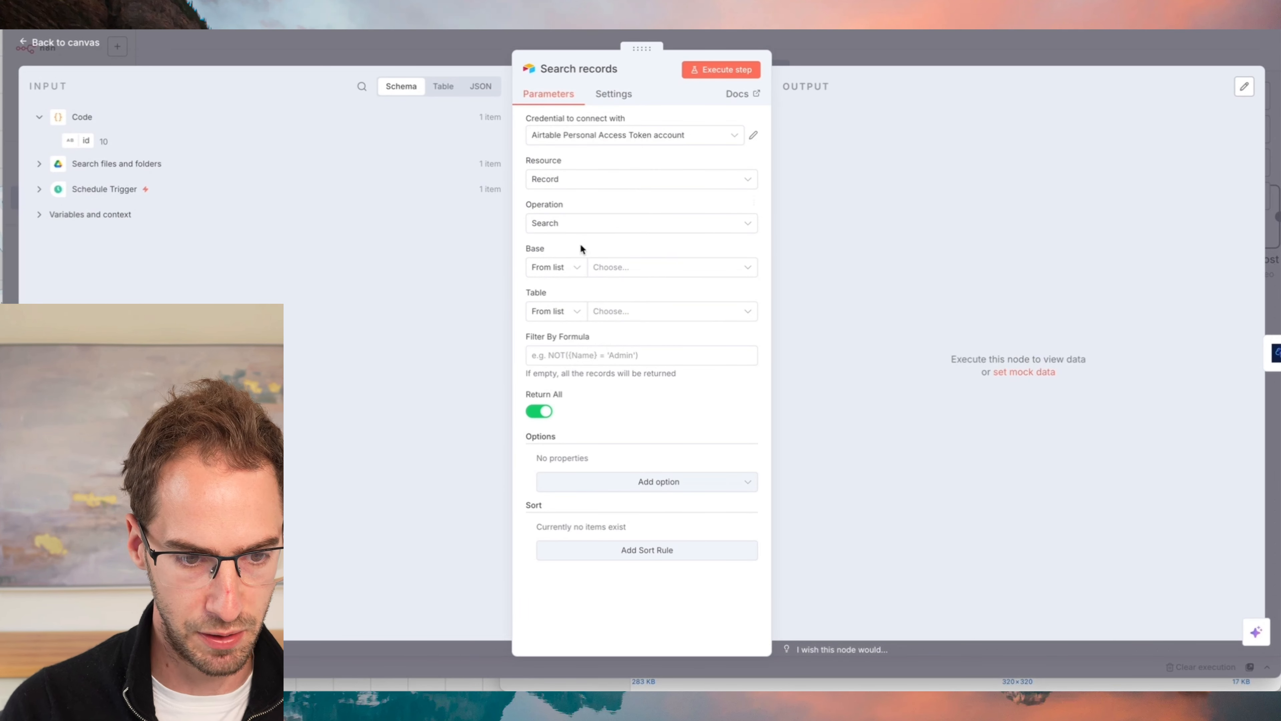
- Set the Search records base to Intellagents and its table to Content
click(618, 275)
click(586, 345)
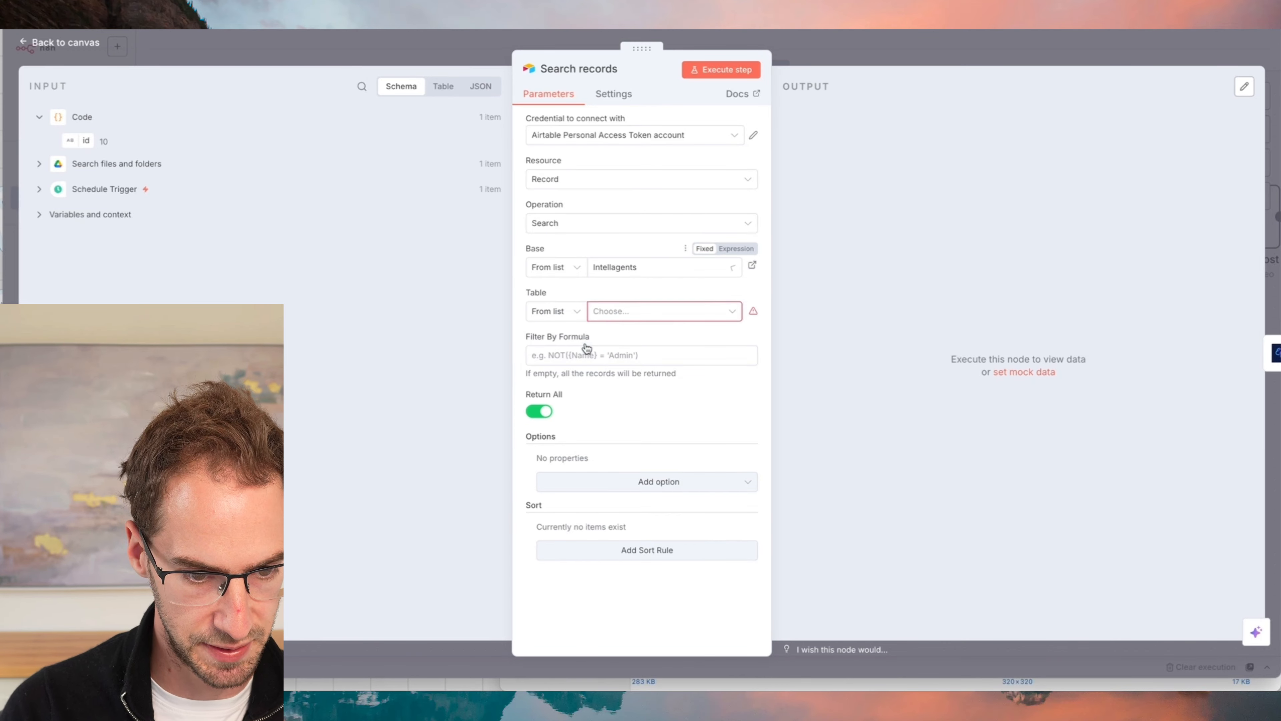
click(617, 321)
click(569, 367)
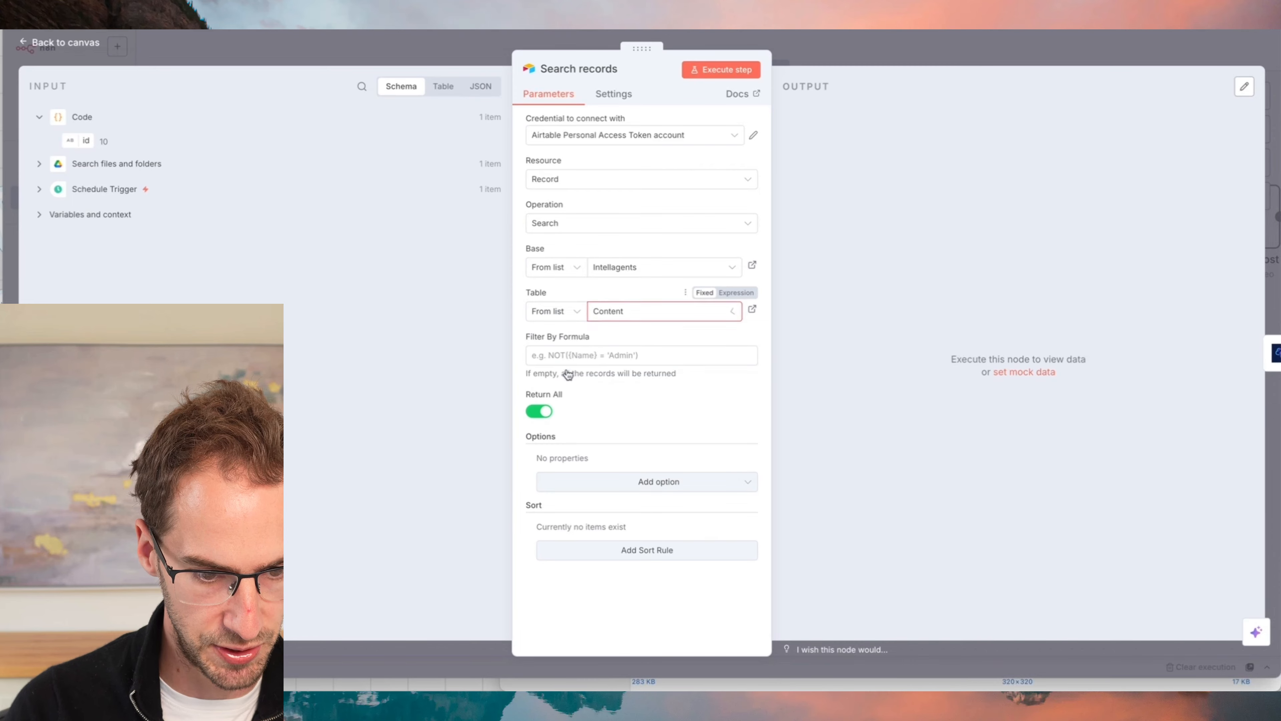
- Set the record filter formula to VID={{ $json.id }}, then execute the Search records step and review its output
click(592, 353)
click(564, 342)
click(572, 354)
text(VID=)
drag(64, 135, 600, 357)
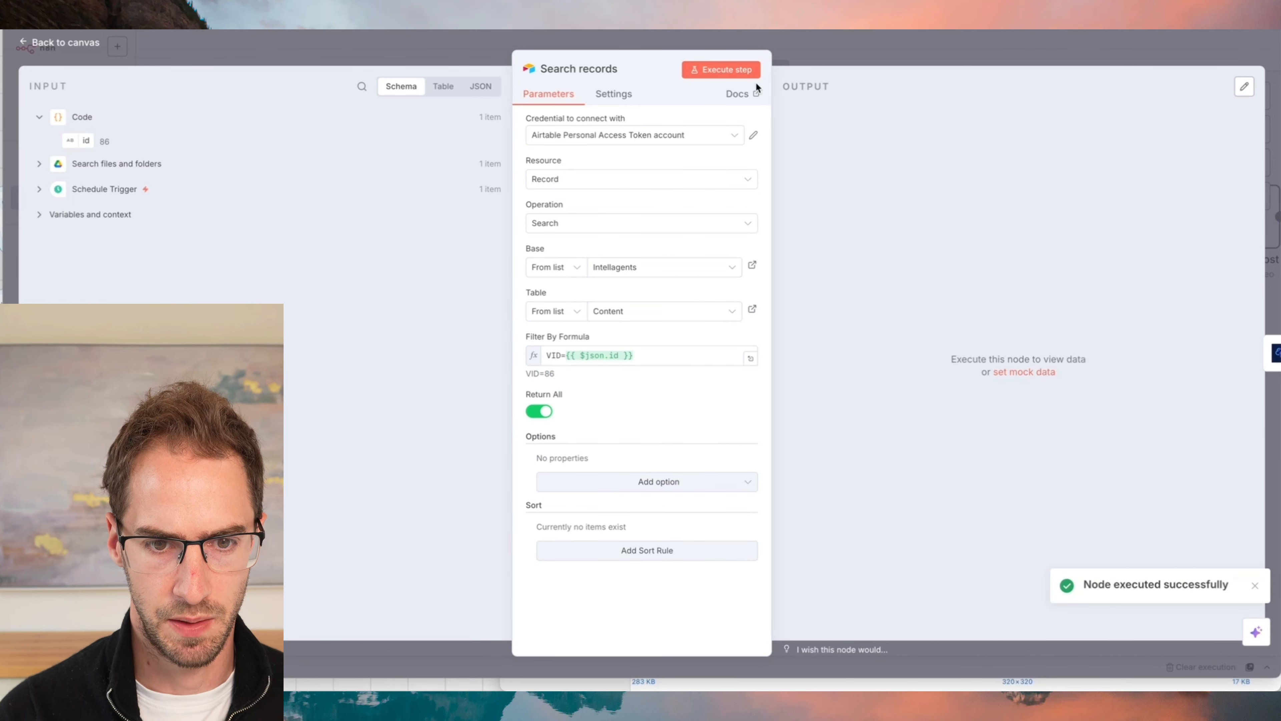
click(727, 69)
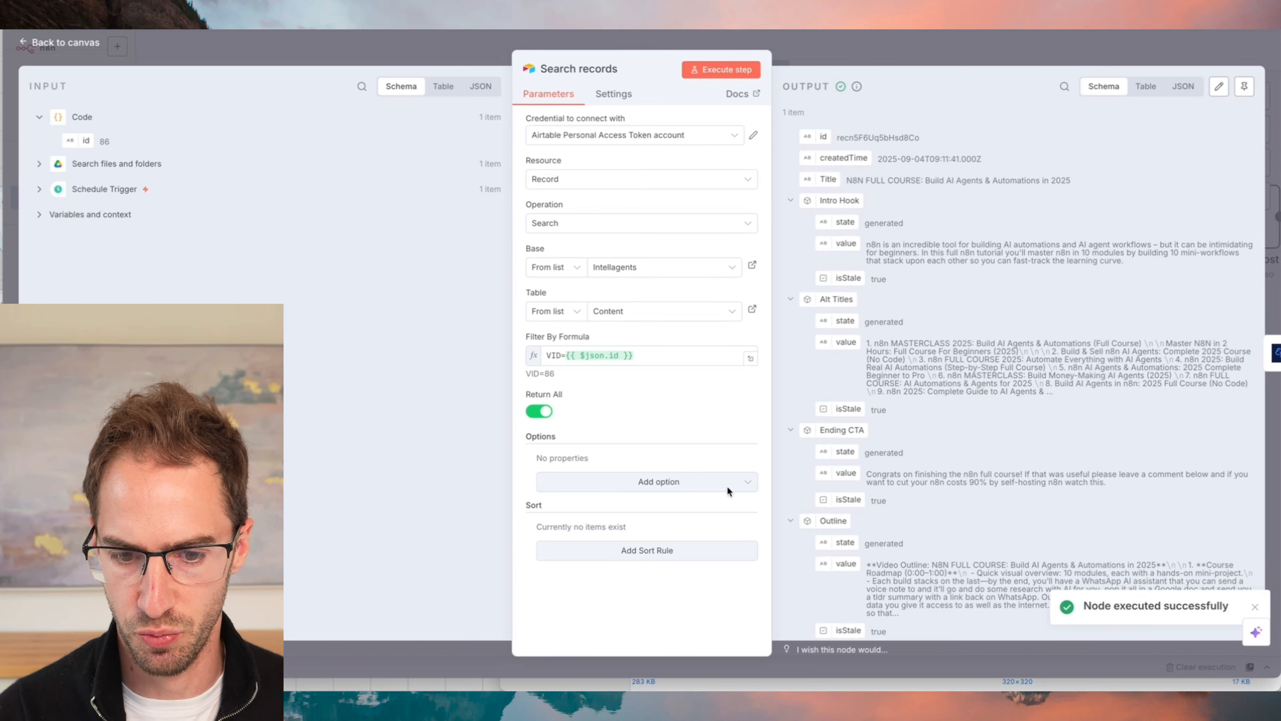
scroll(894, 198, down, 2)
scroll(858, 124, up, 2)
click(869, 44)
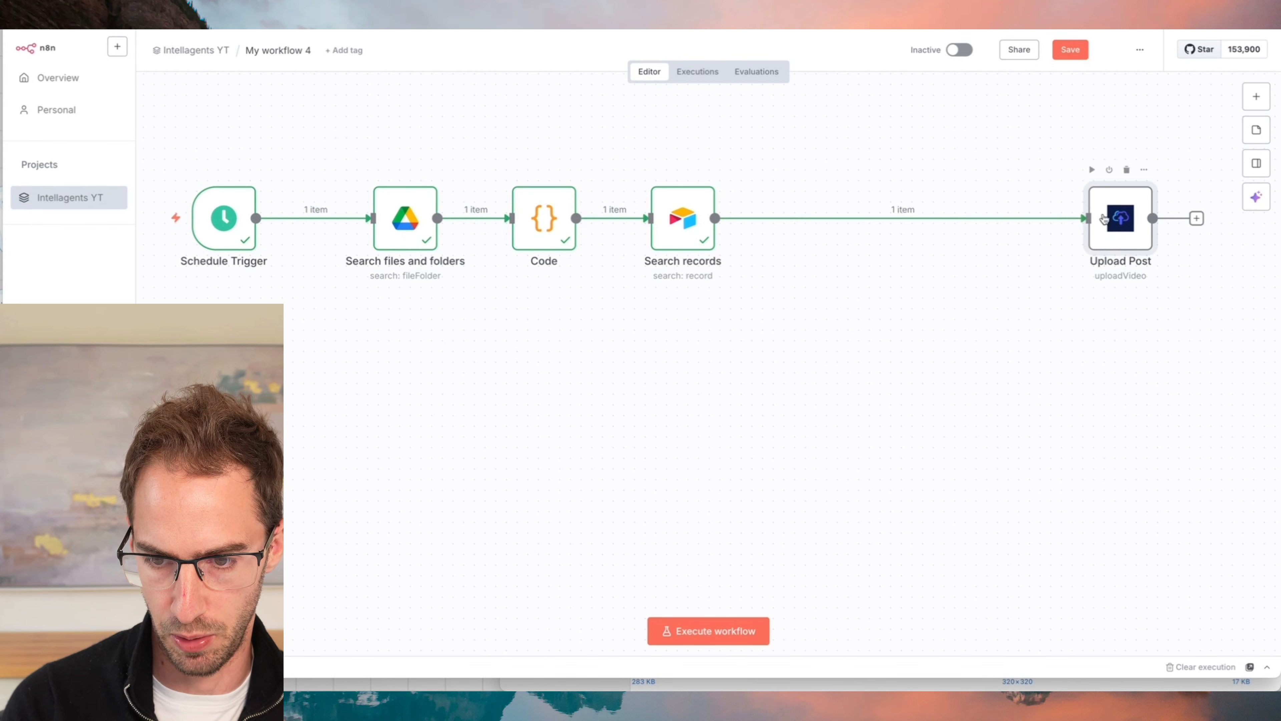
- In Upload Post, map the title to {{ $json.Title }}, the tags to {{ $json.Tags.value }} and the description to {{ $json.Description.value }}
double_click(1104, 218)
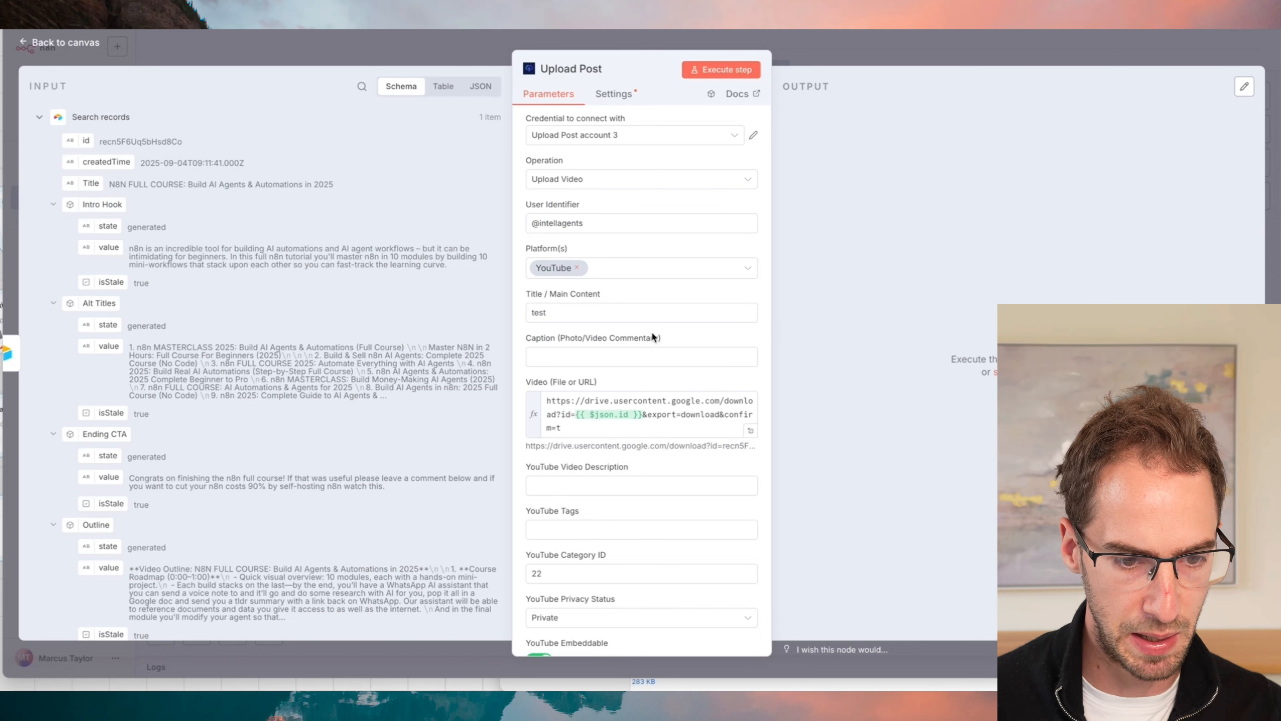
double_click(600, 313)
drag(81, 185, 568, 319)
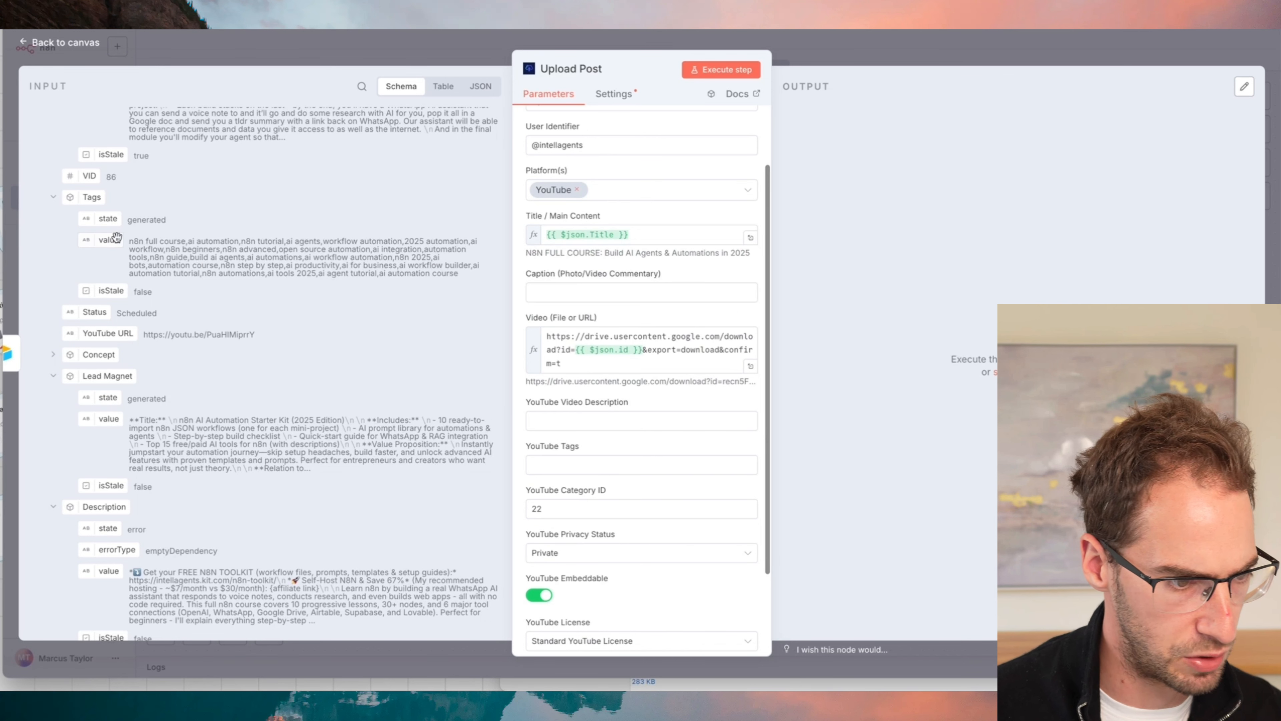
drag(111, 239, 604, 483)
scroll(108, 268, down, 5)
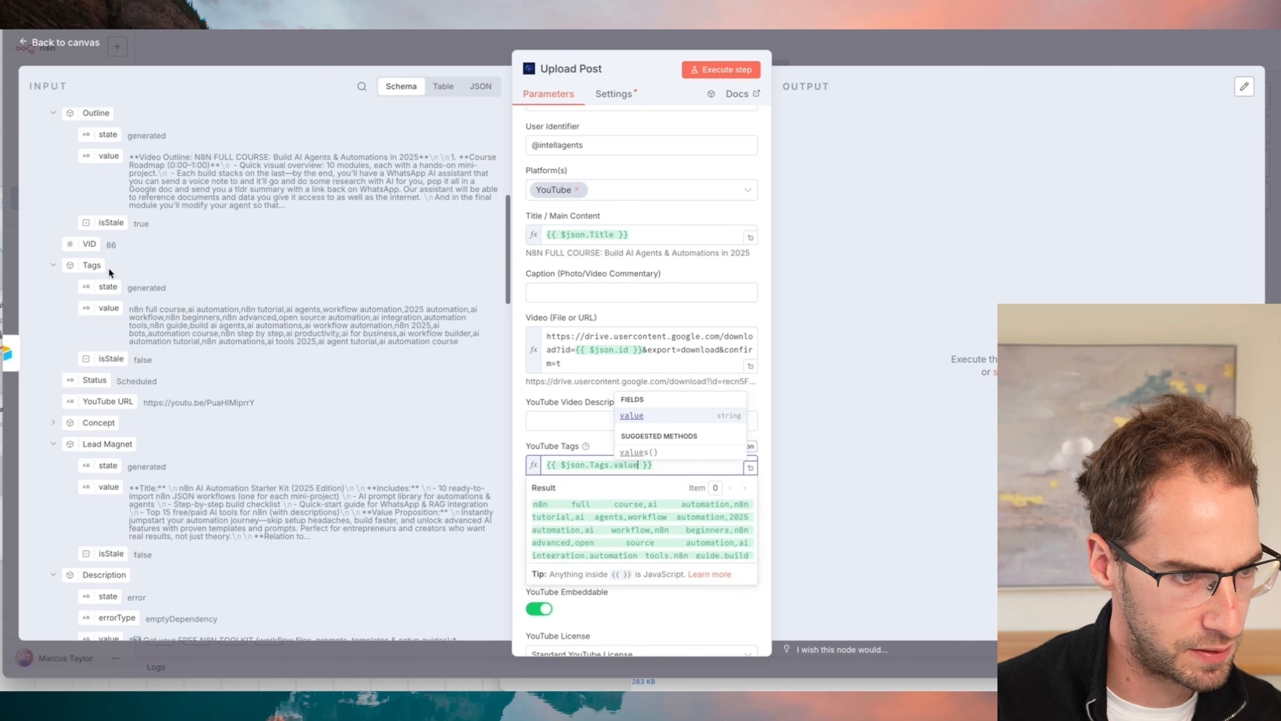
drag(108, 370, 568, 423)
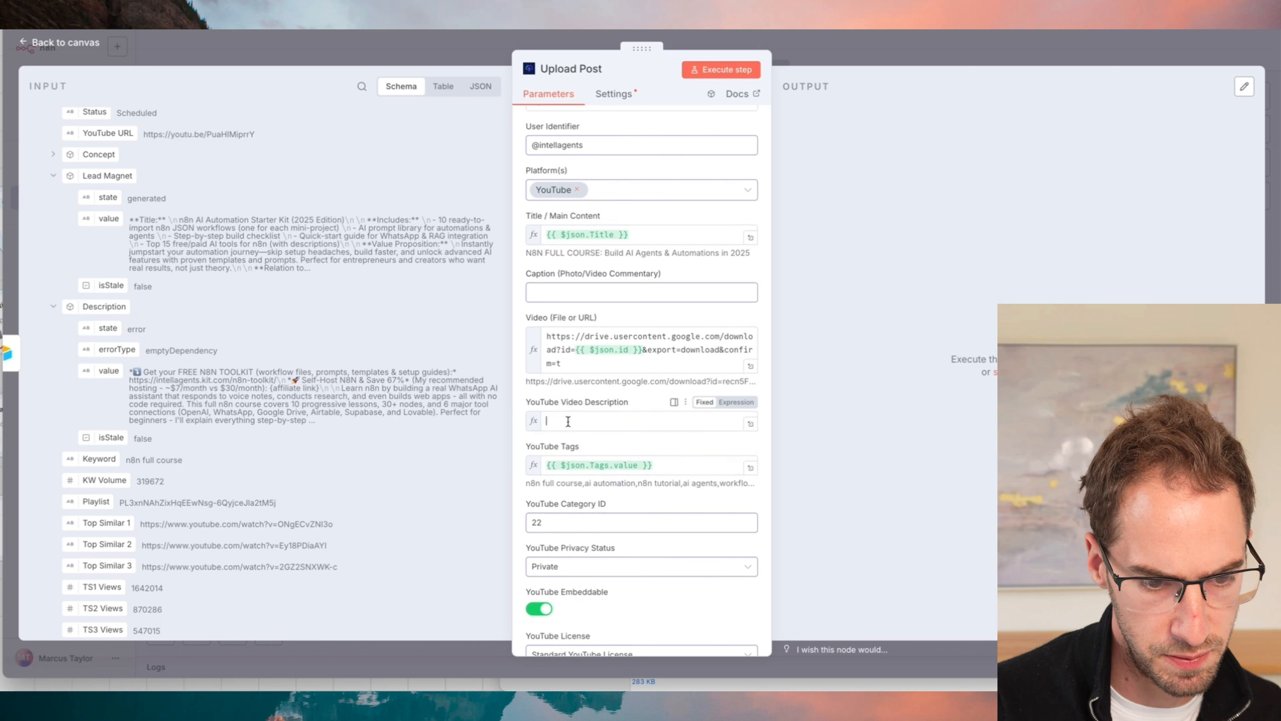
- Select Private as the privacy status, take the video URL's id from Search files and folders, and execute the Upload Post step
click(603, 566)
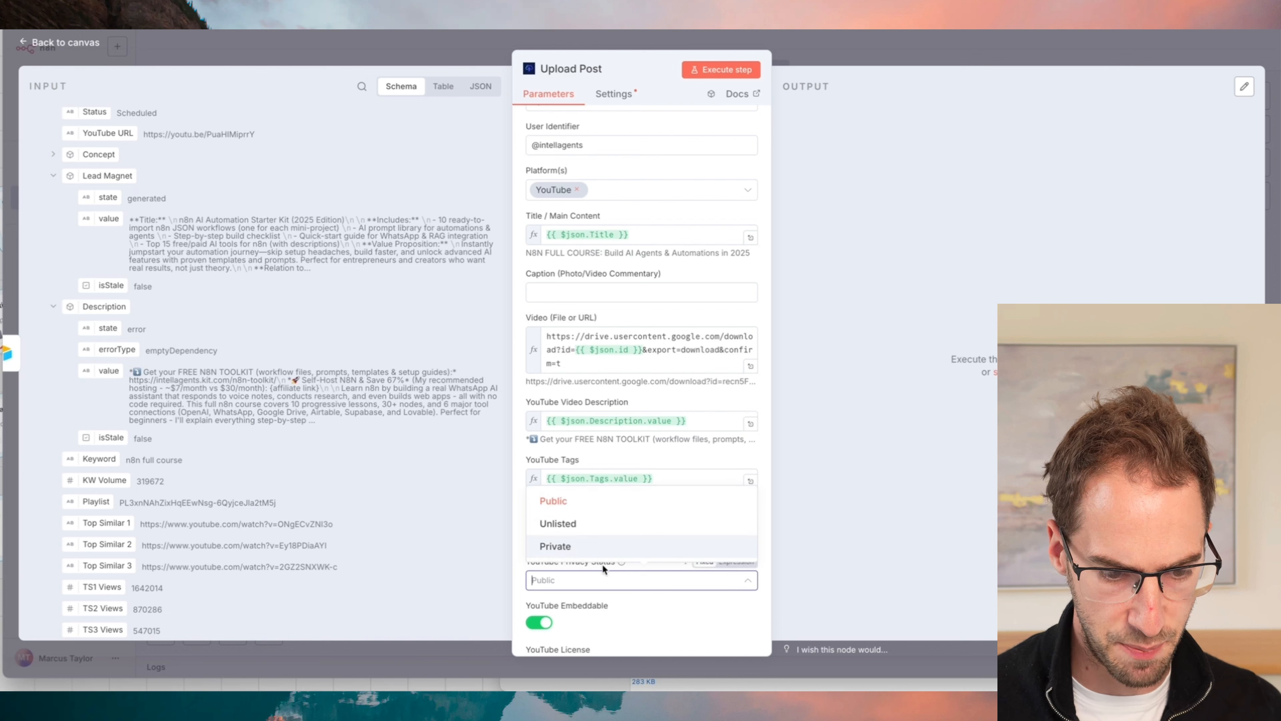
click(568, 546)
click(752, 70)
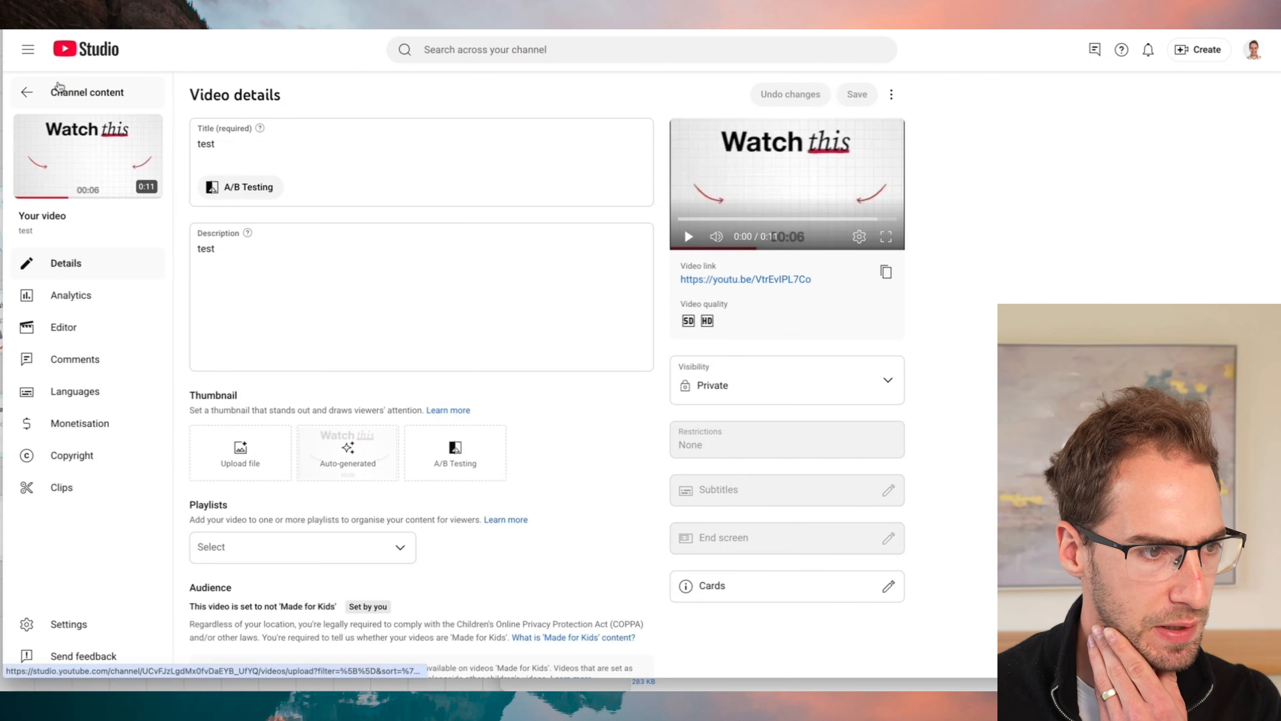
- In YouTube Studio, open the newly uploaded video's details and examine its title, description, tags and visibility
click(59, 89)
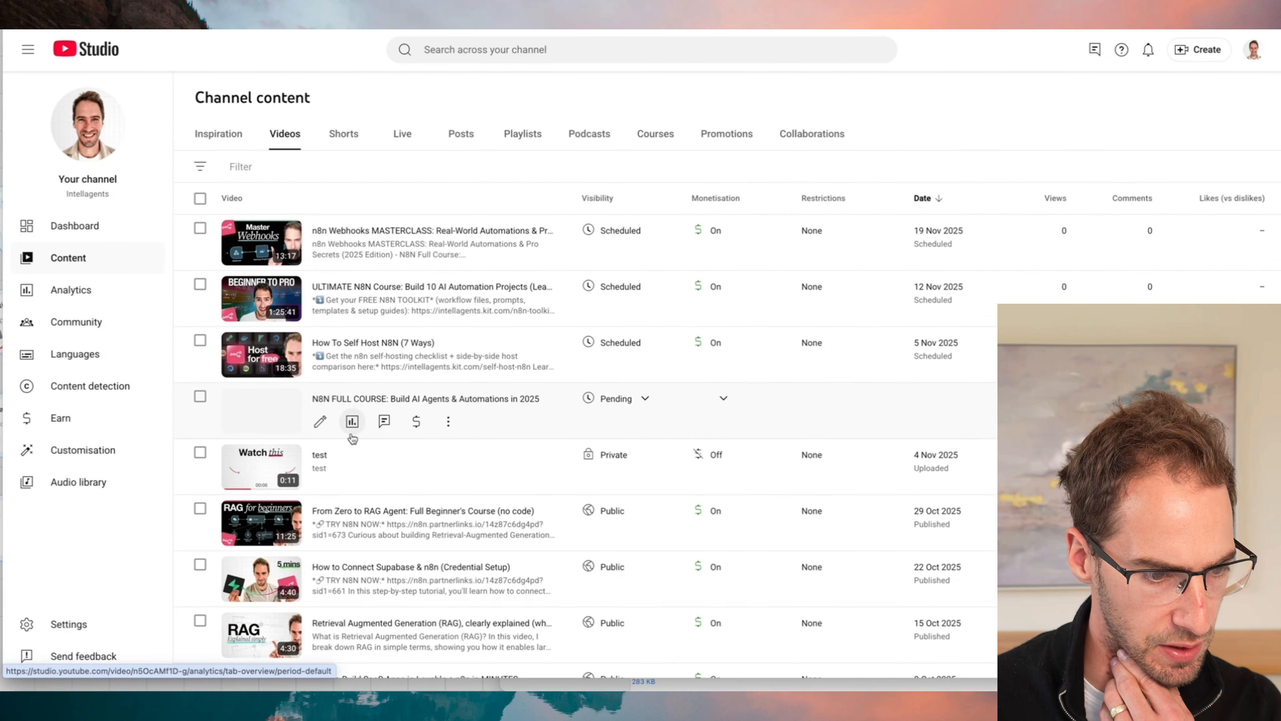
click(326, 418)
scroll(471, 252, down, 15)
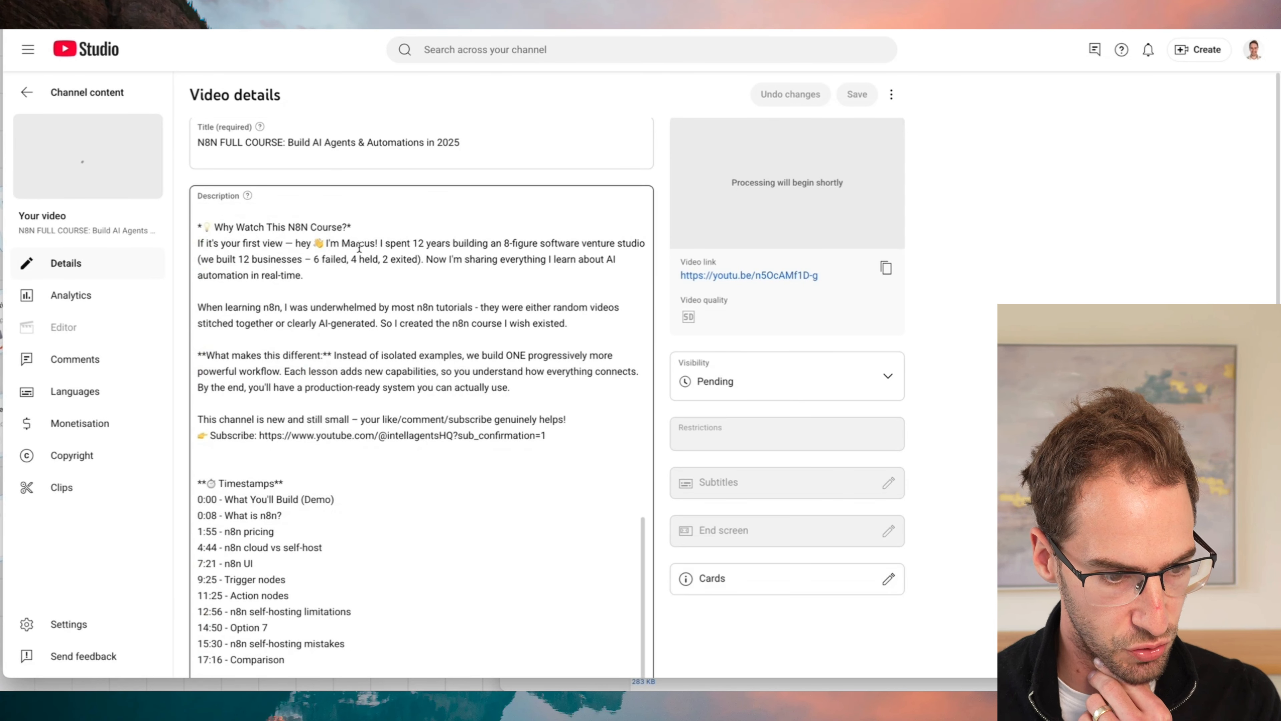
click(224, 625)
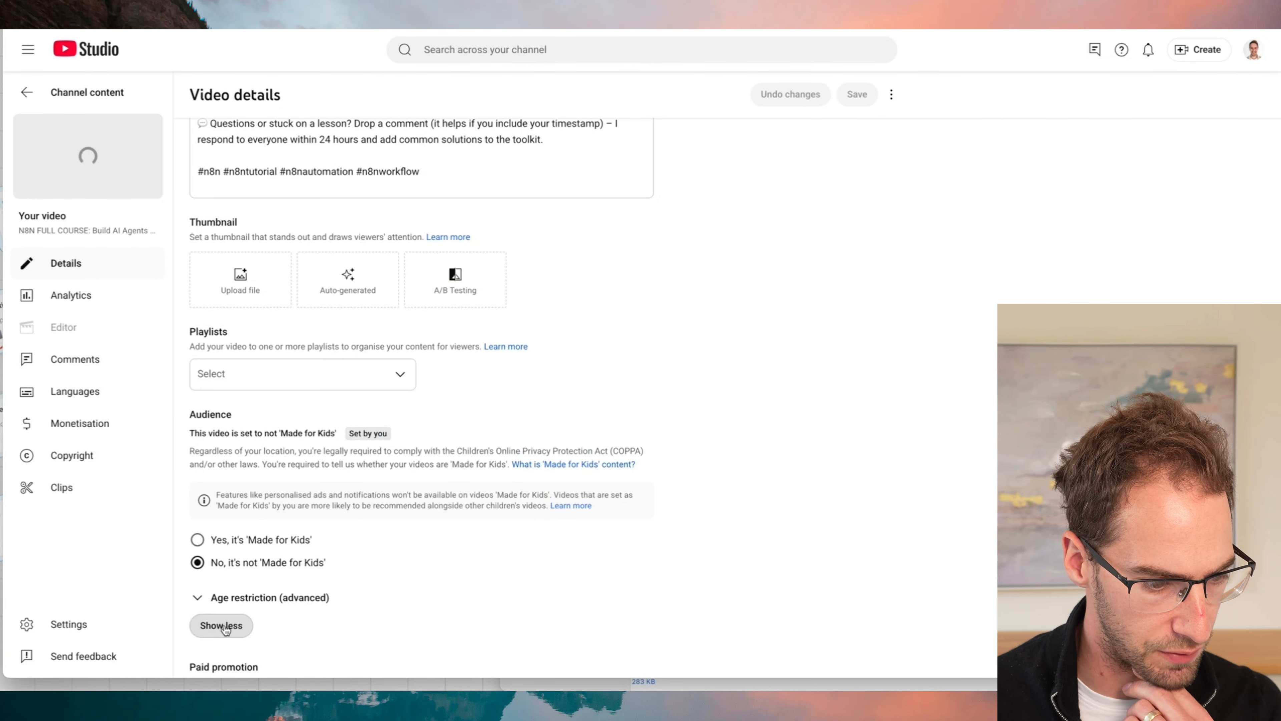
scroll(225, 629, down, 10)
scroll(226, 630, down, 15)
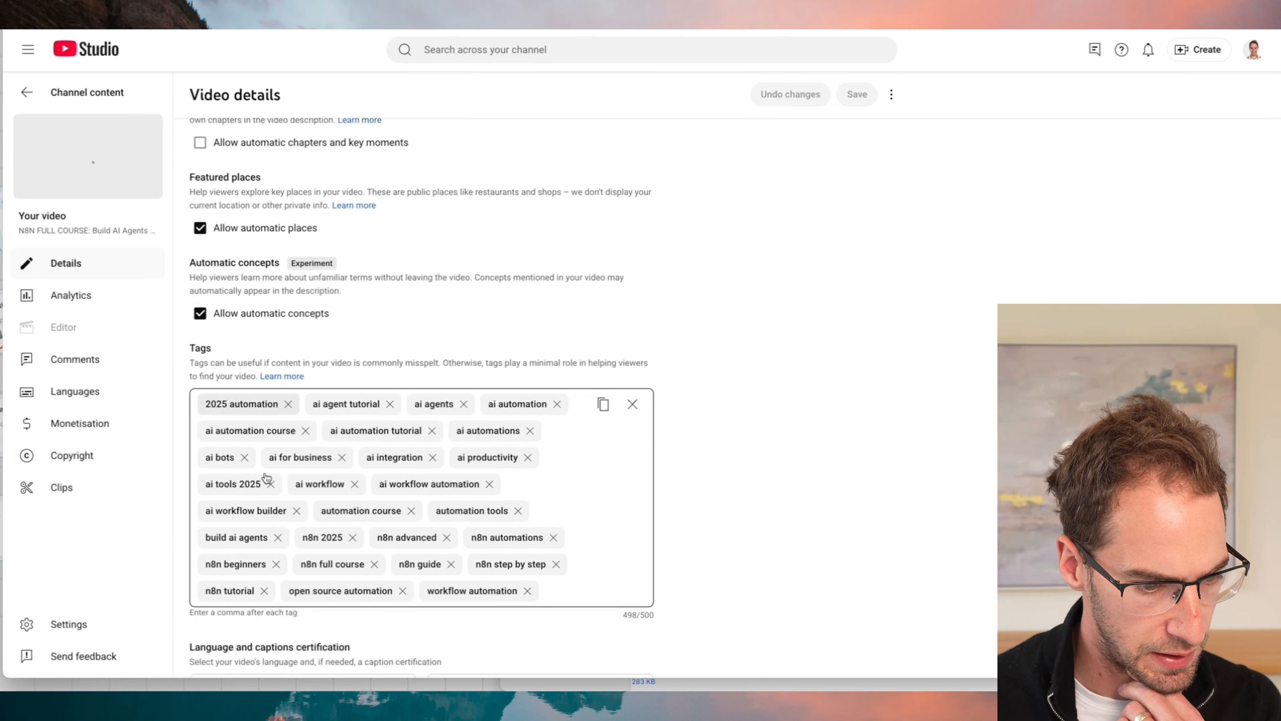
scroll(266, 477, up, 20)
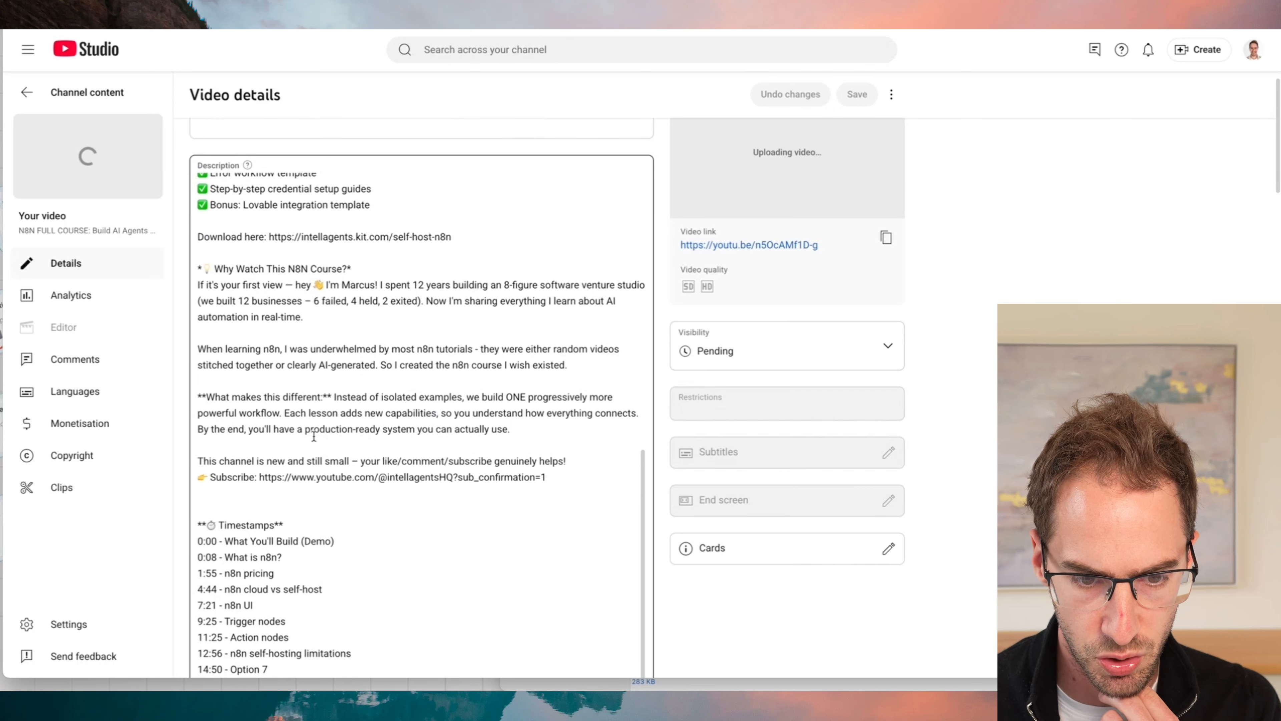
click(801, 363)
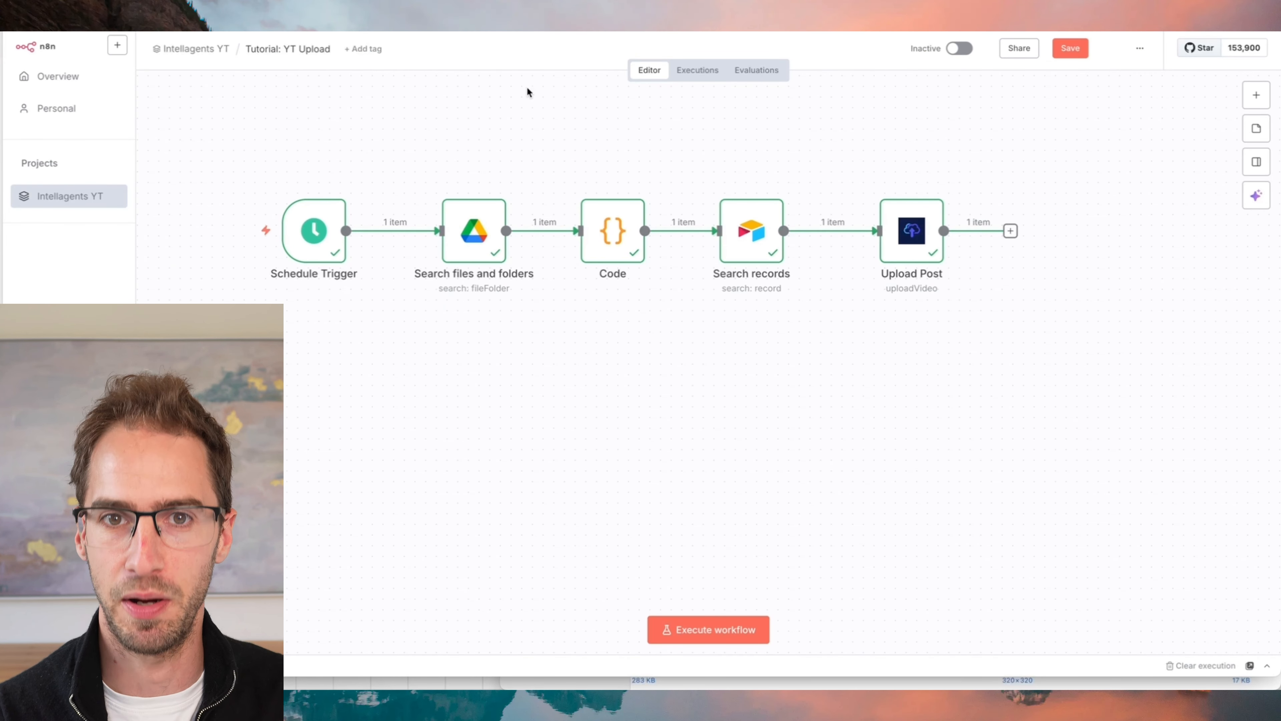
- In n8n, add a Google Drive Move file node after Upload Post and collapse the Upload Post data in its input
click(1010, 230)
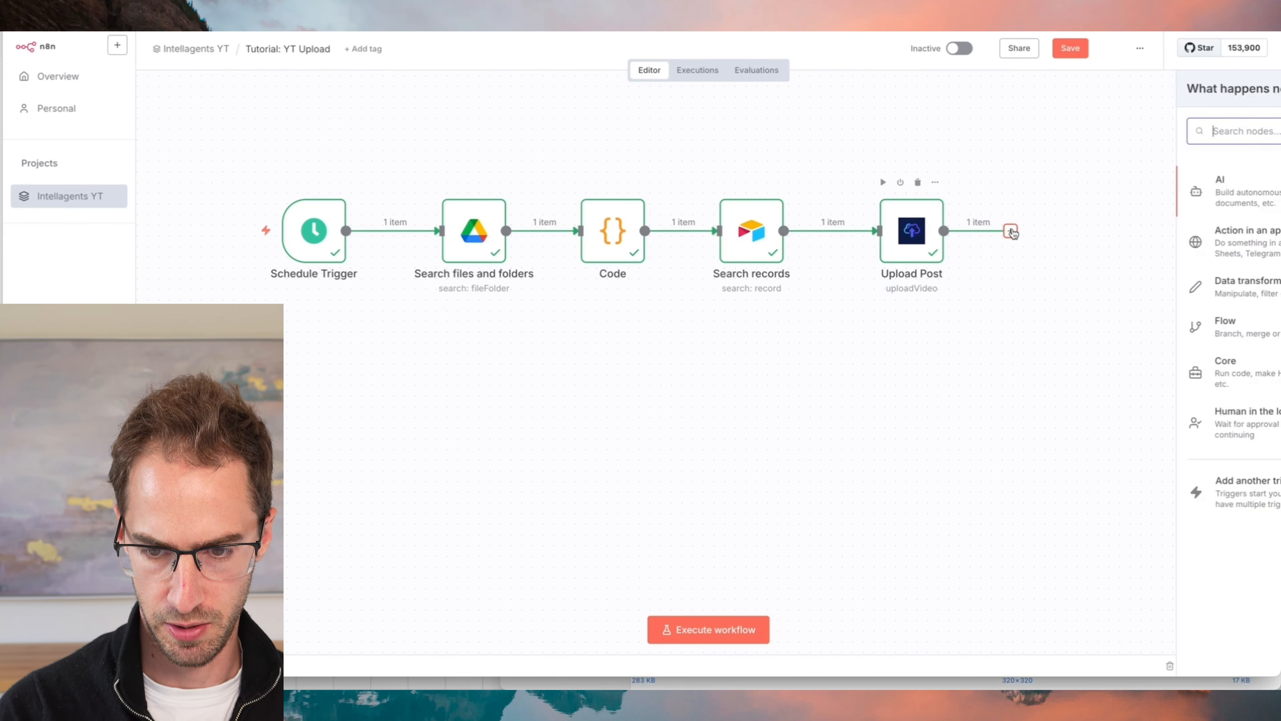
text(gogle dr)
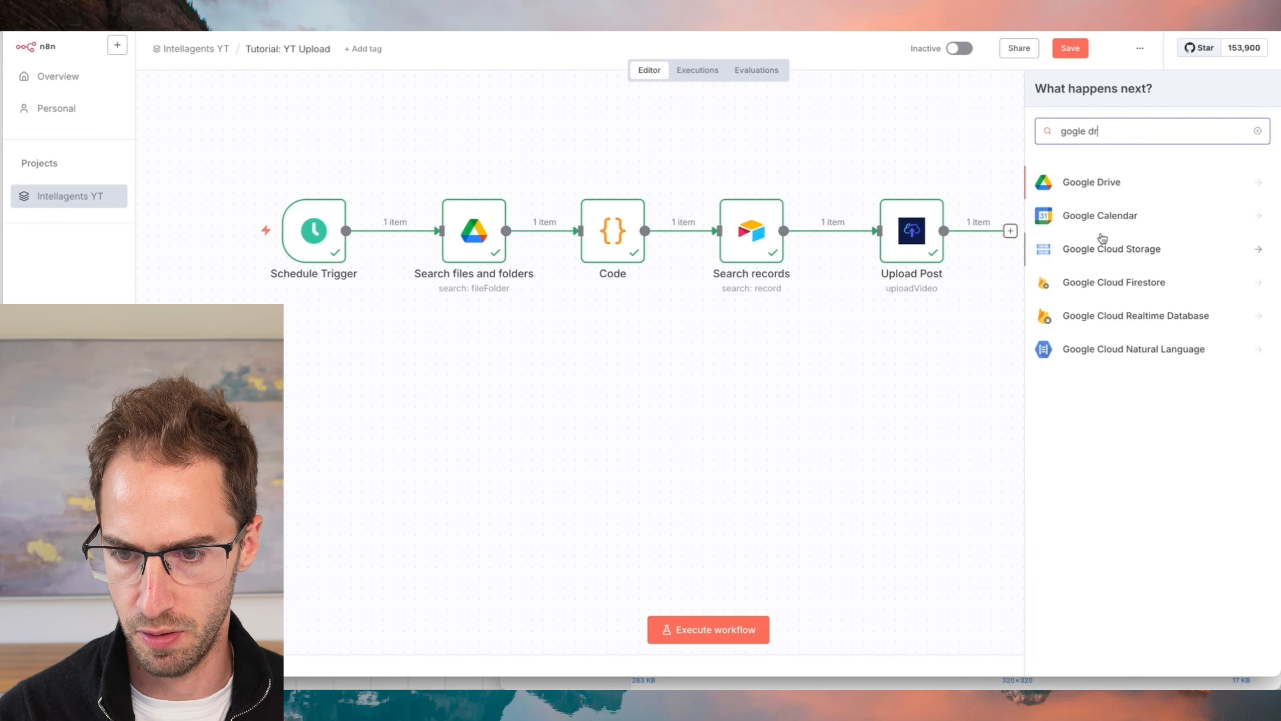
click(1109, 188)
click(1086, 331)
click(1057, 327)
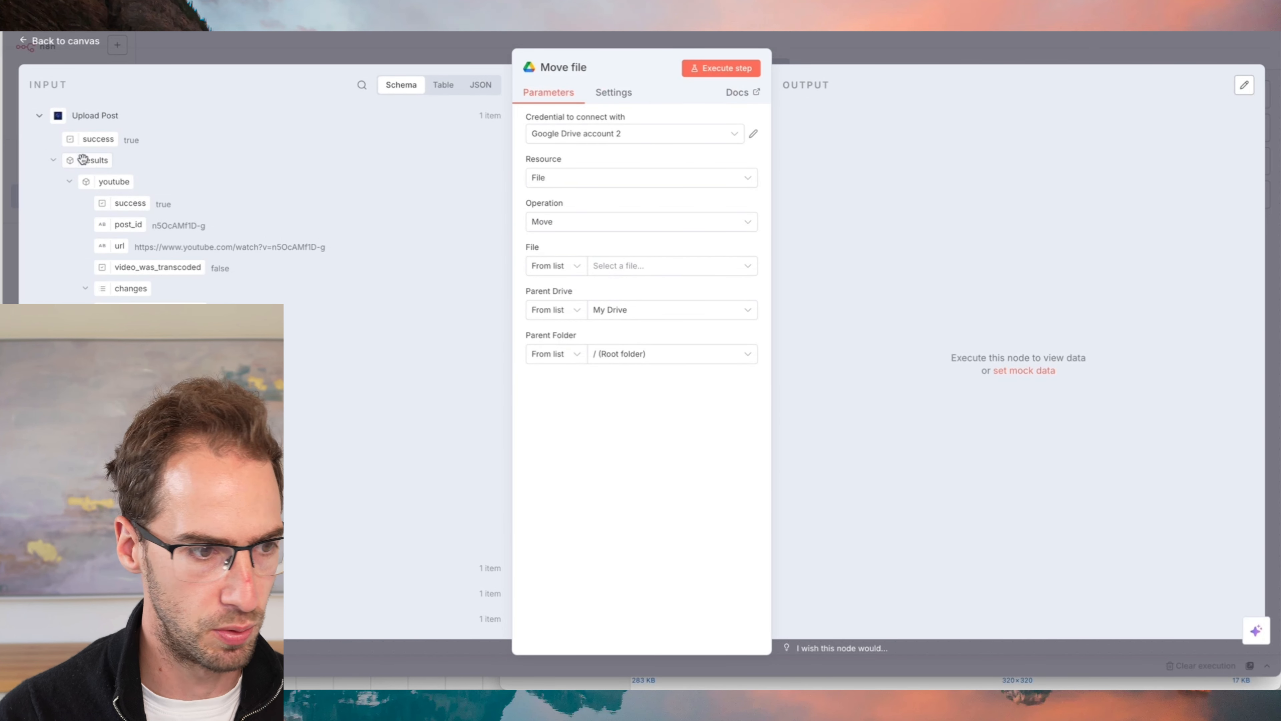
click(44, 120)
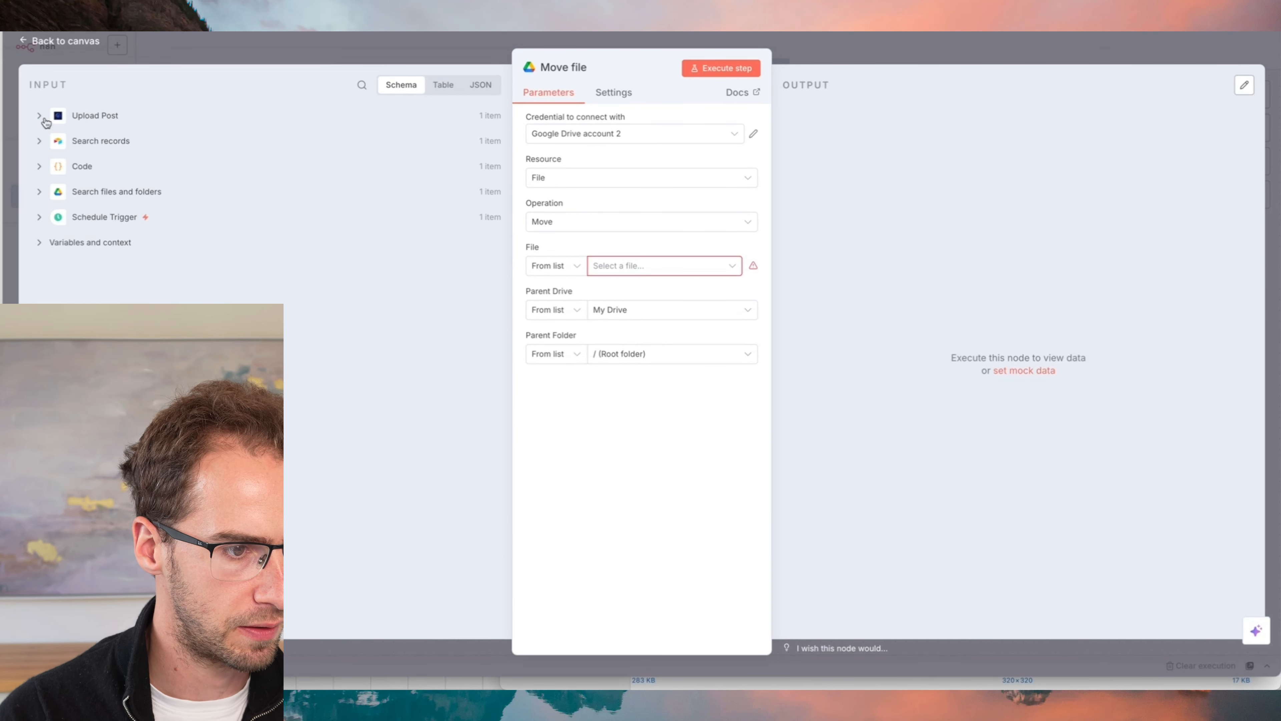
- In Move file, map the file to {{ $('Search files and folders').item.json.id }} and choose Uploaded as the parent folder
click(40, 192)
drag(76, 220, 664, 265)
click(651, 384)
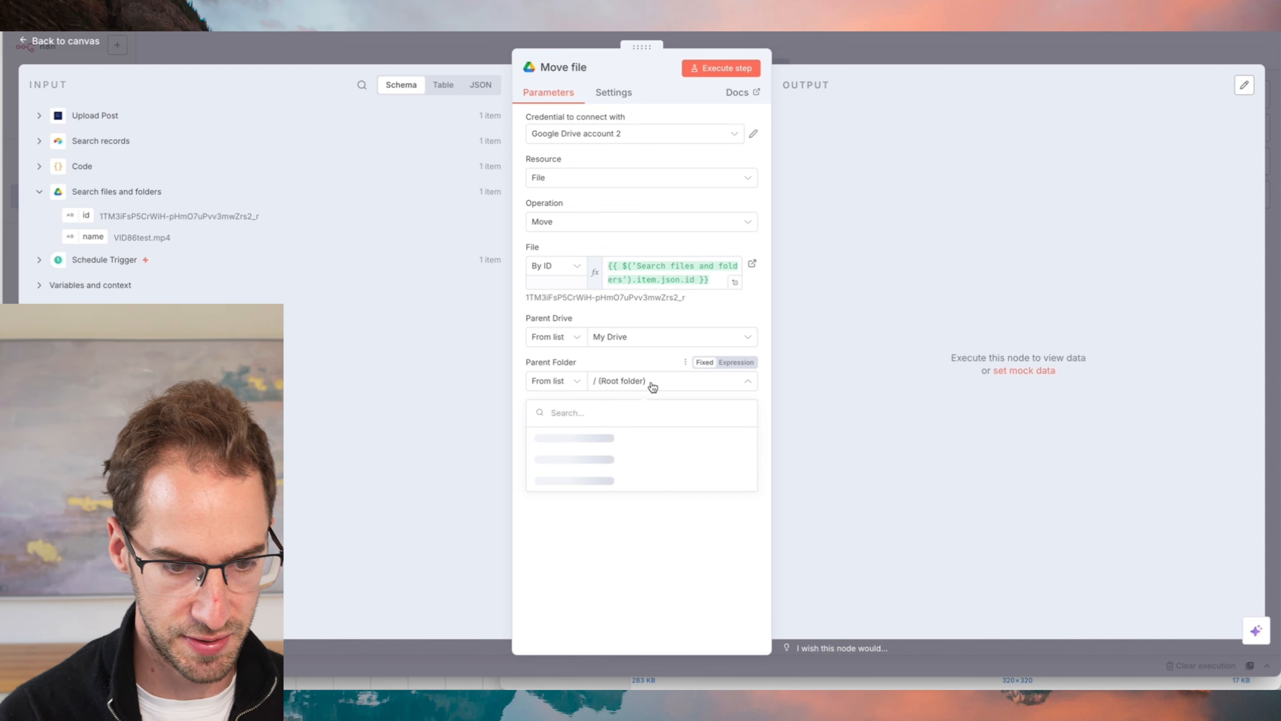
text(uploaded)
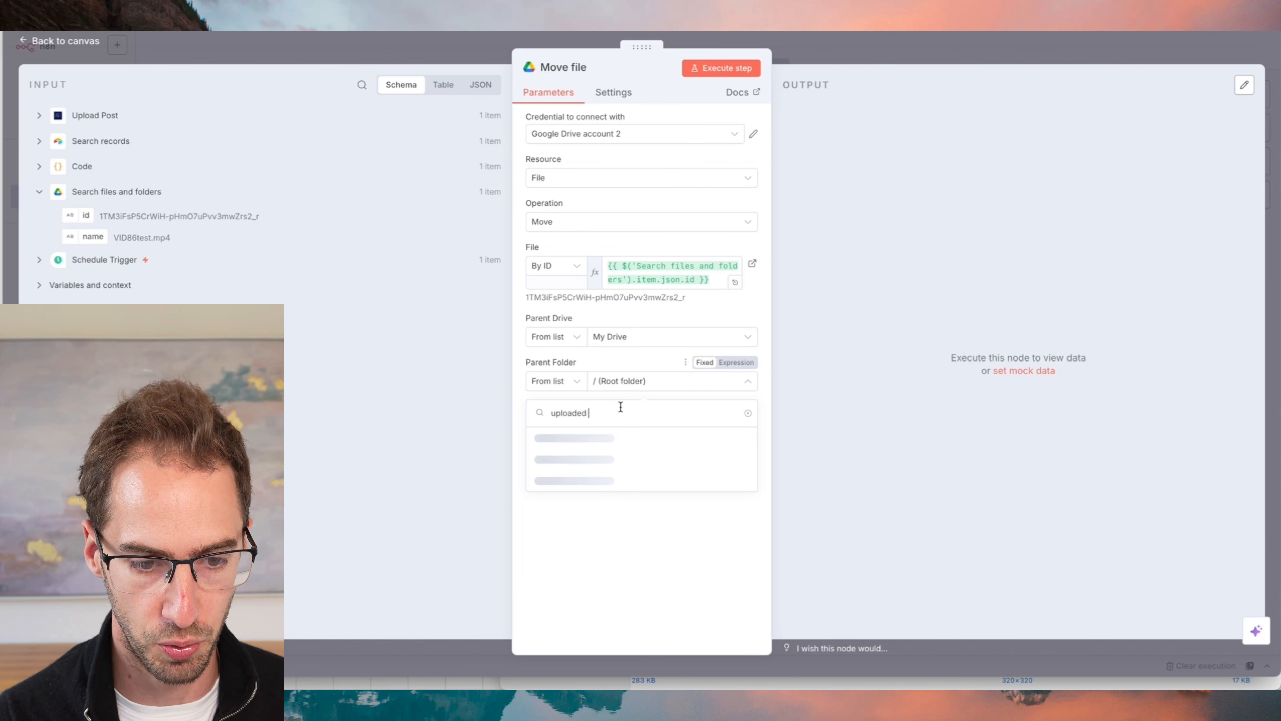
click(545, 442)
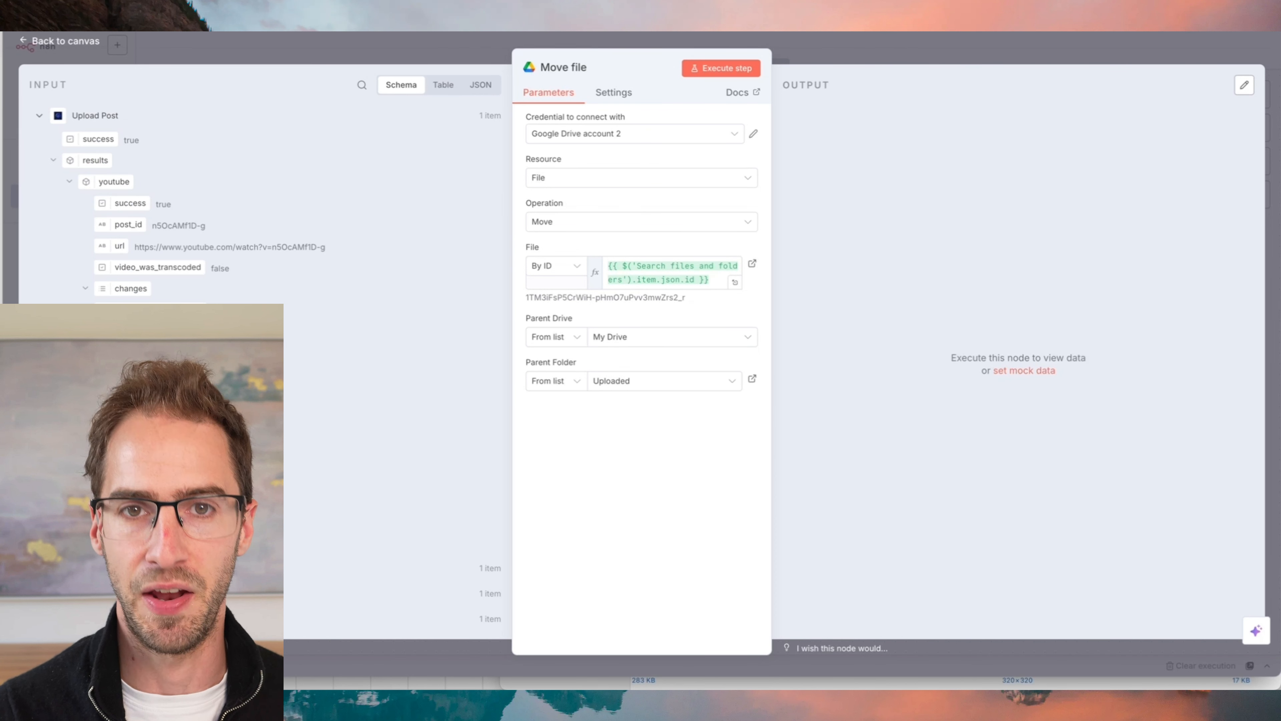
click(879, 40)
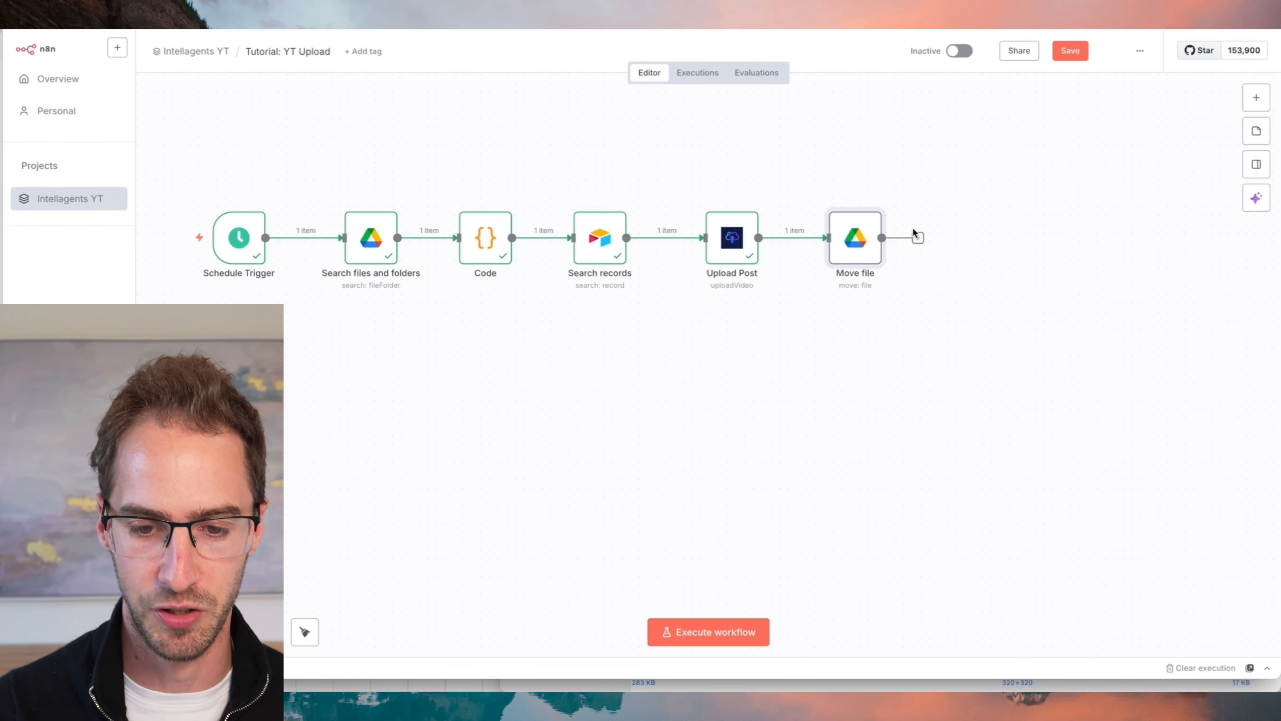
- Add a Wait node after the Move file node and return to the canvas
click(918, 238)
text(wait)
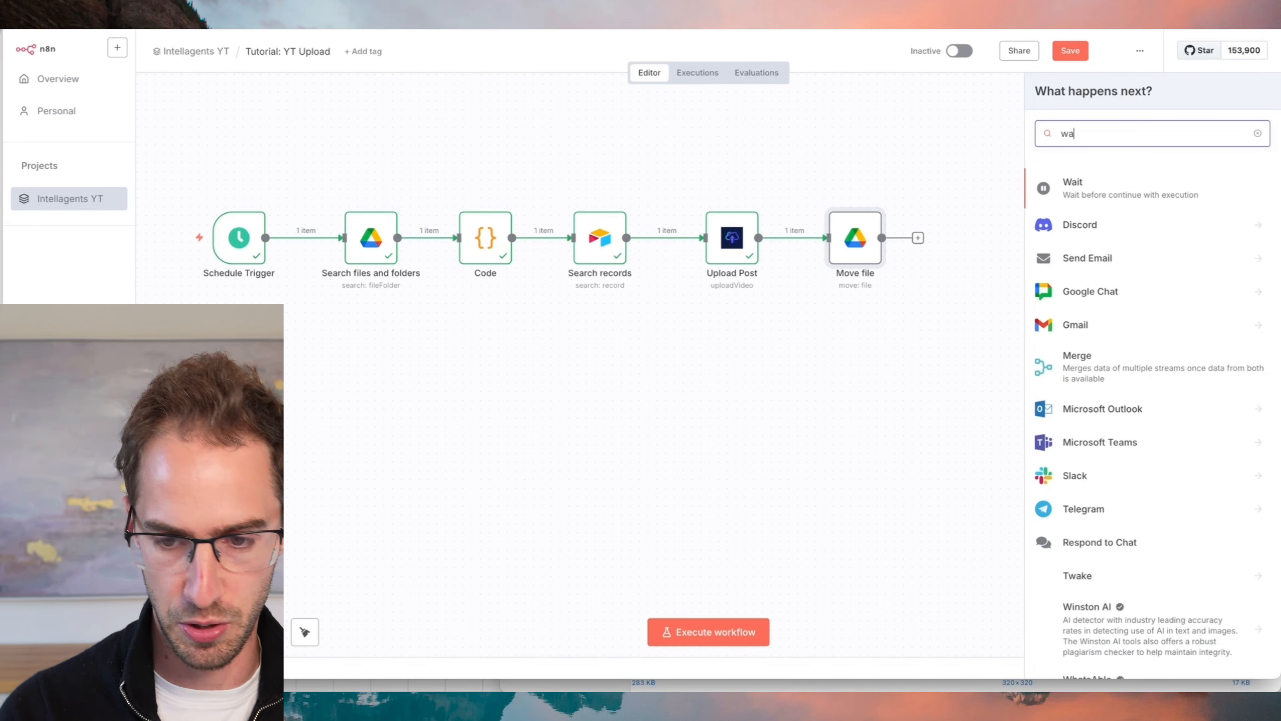
click(1095, 190)
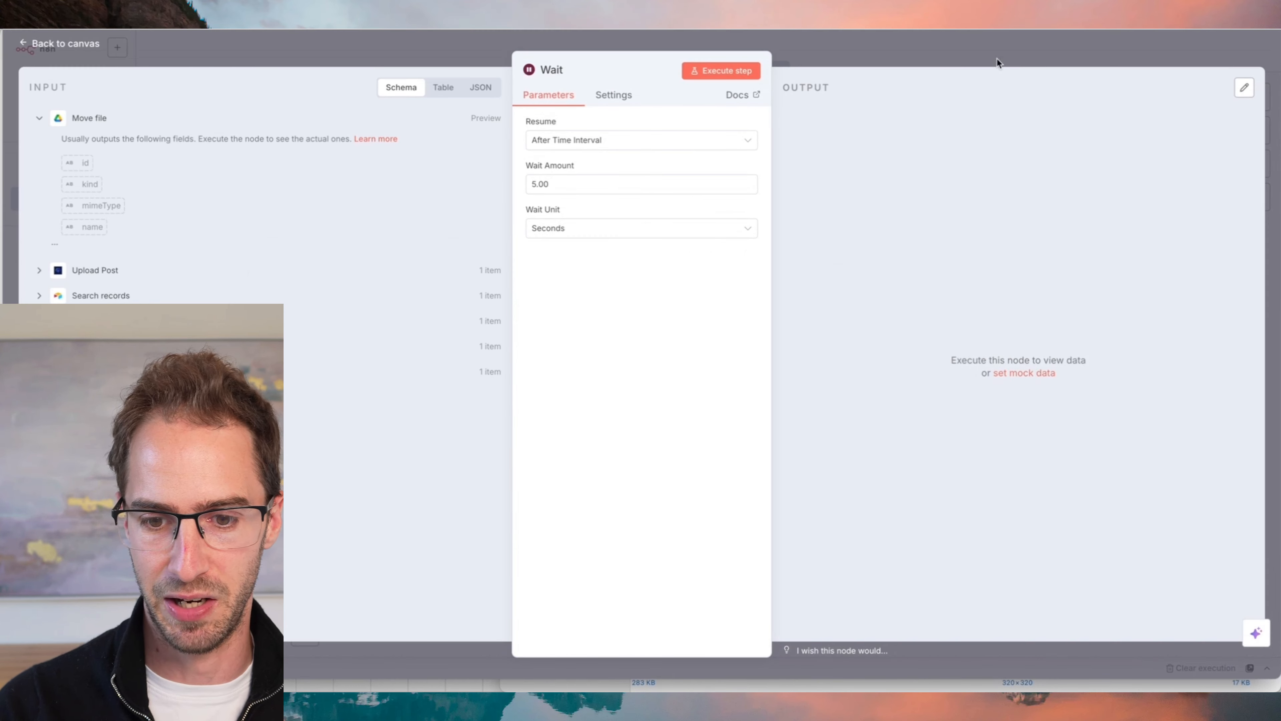
click(839, 56)
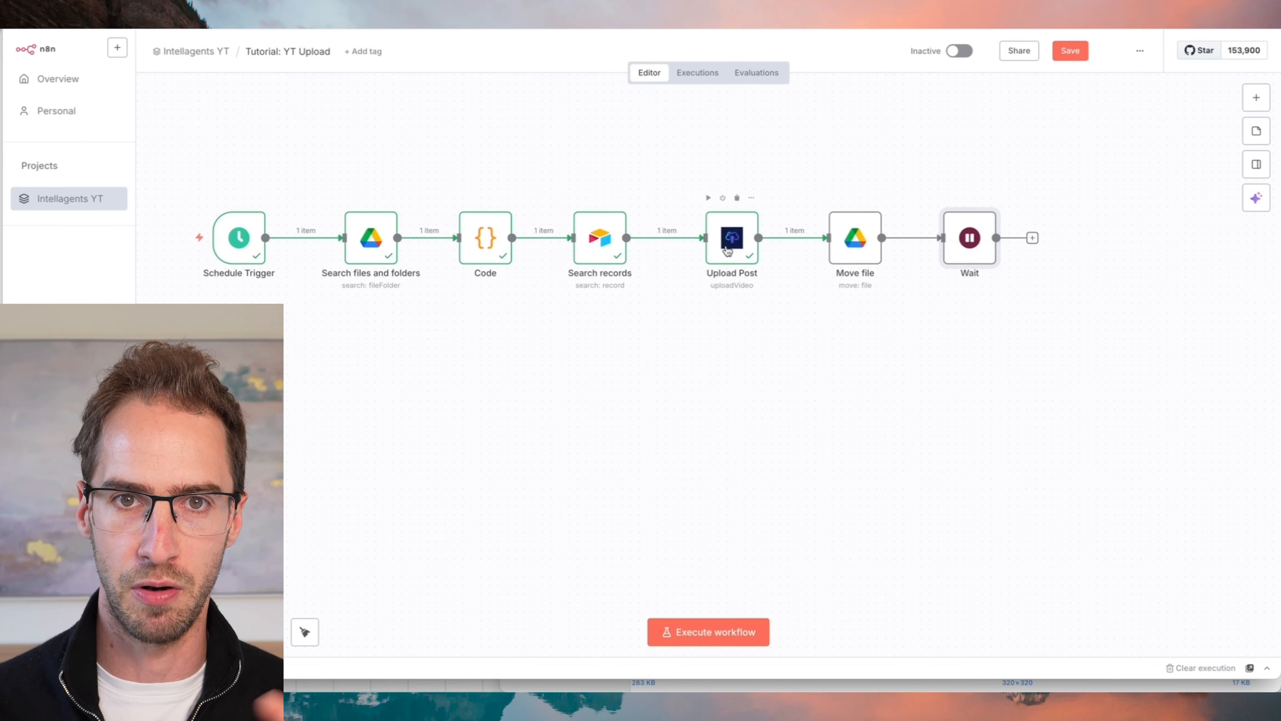
- Set the Wait node to resume after 3 minutes
double_click(974, 236)
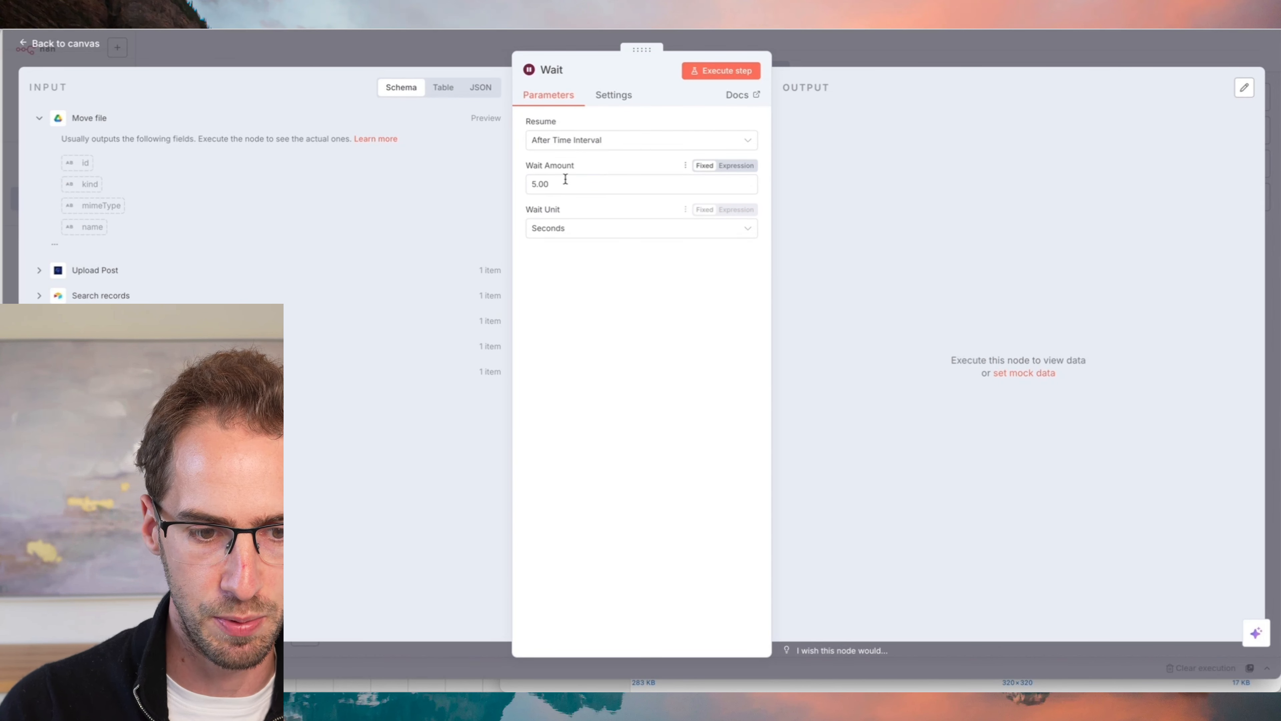
click(575, 231)
click(570, 293)
double_click(560, 182)
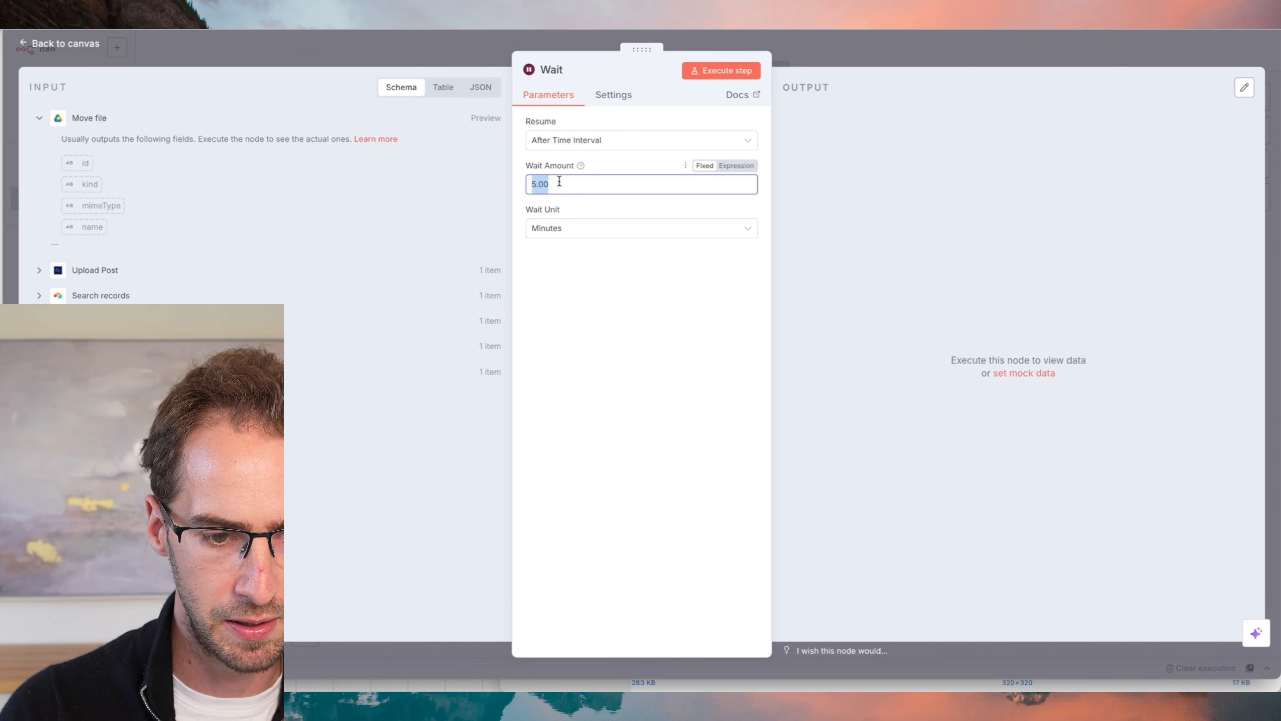
text(3)
click(794, 48)
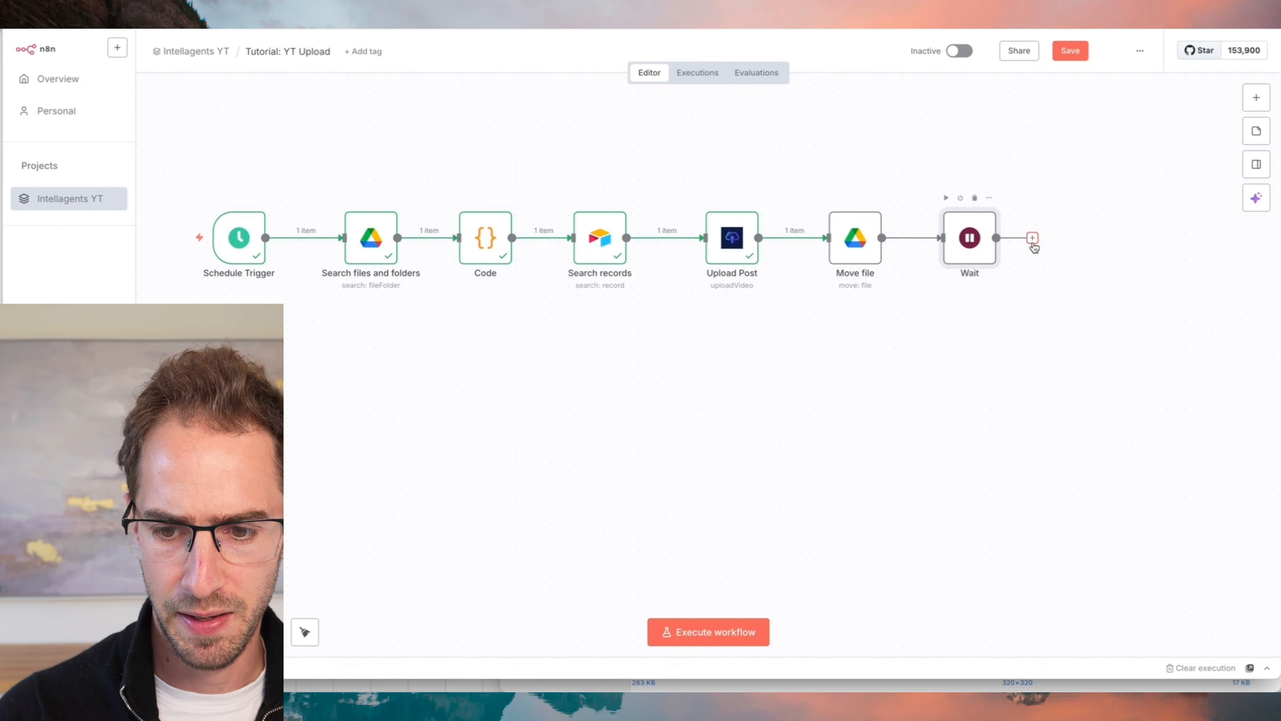
- Add an Airtable Update record node after Wait for the Content table of the Intellagents base, matching on the id from Search records
click(1033, 238)
text(airt)
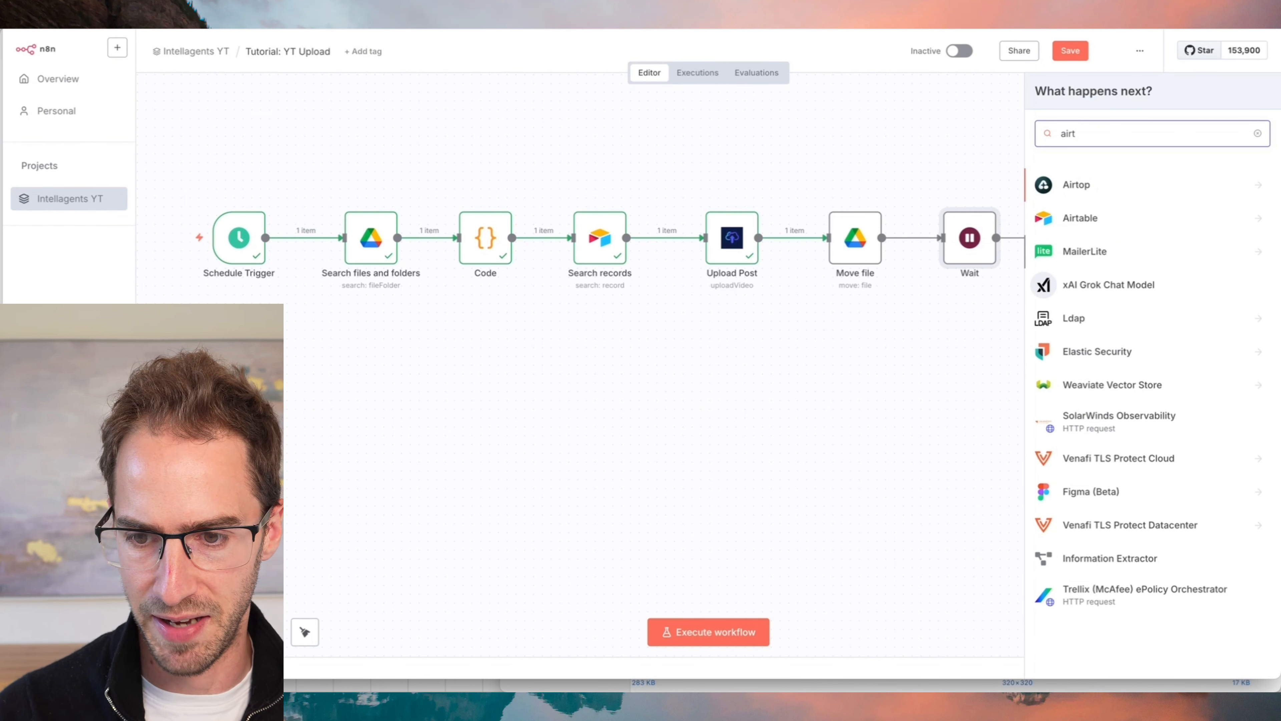
click(1145, 217)
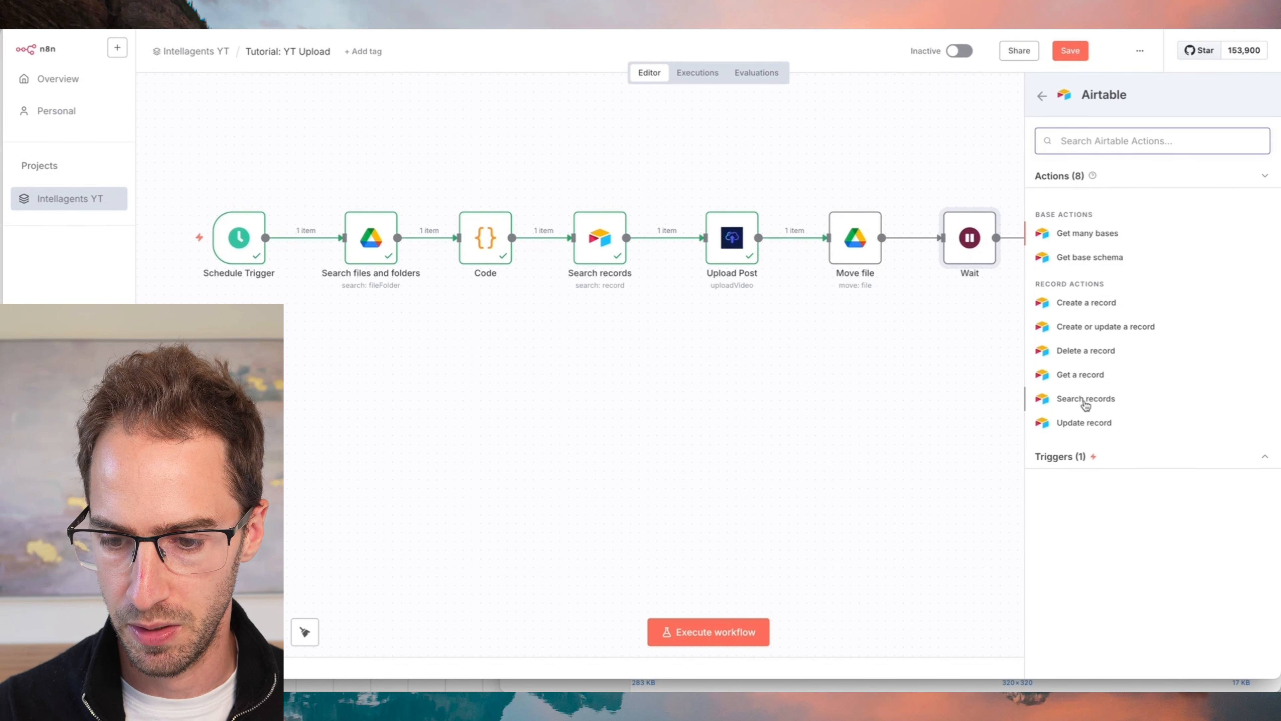
click(1089, 422)
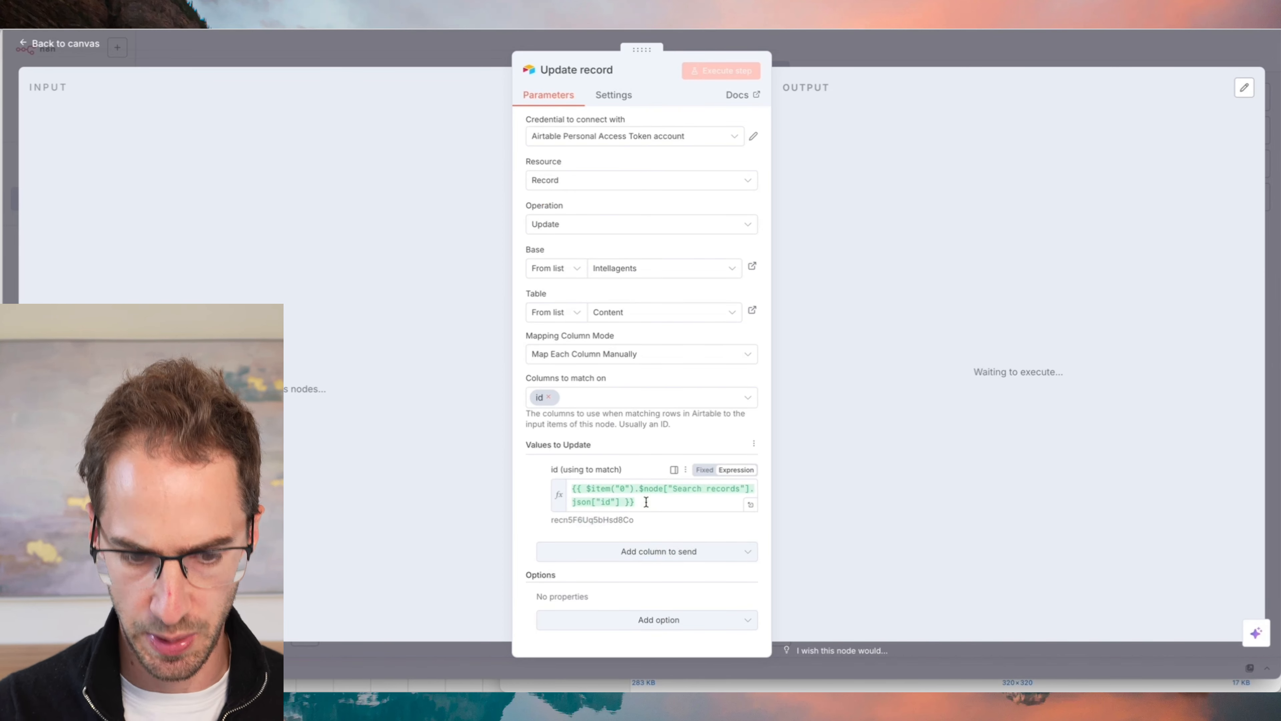
- Add the YouTube URL column to the values sent by the Update record node and return to the canvas
click(650, 555)
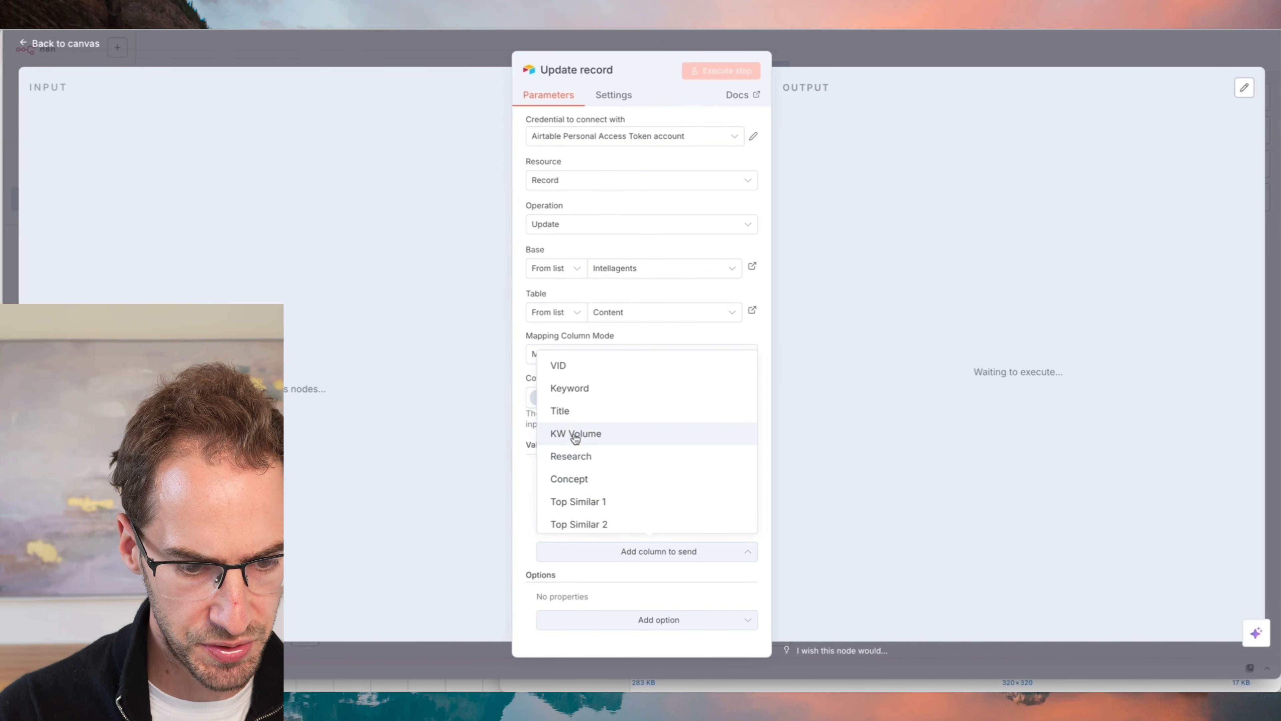
scroll(587, 490, down, 10)
click(580, 370)
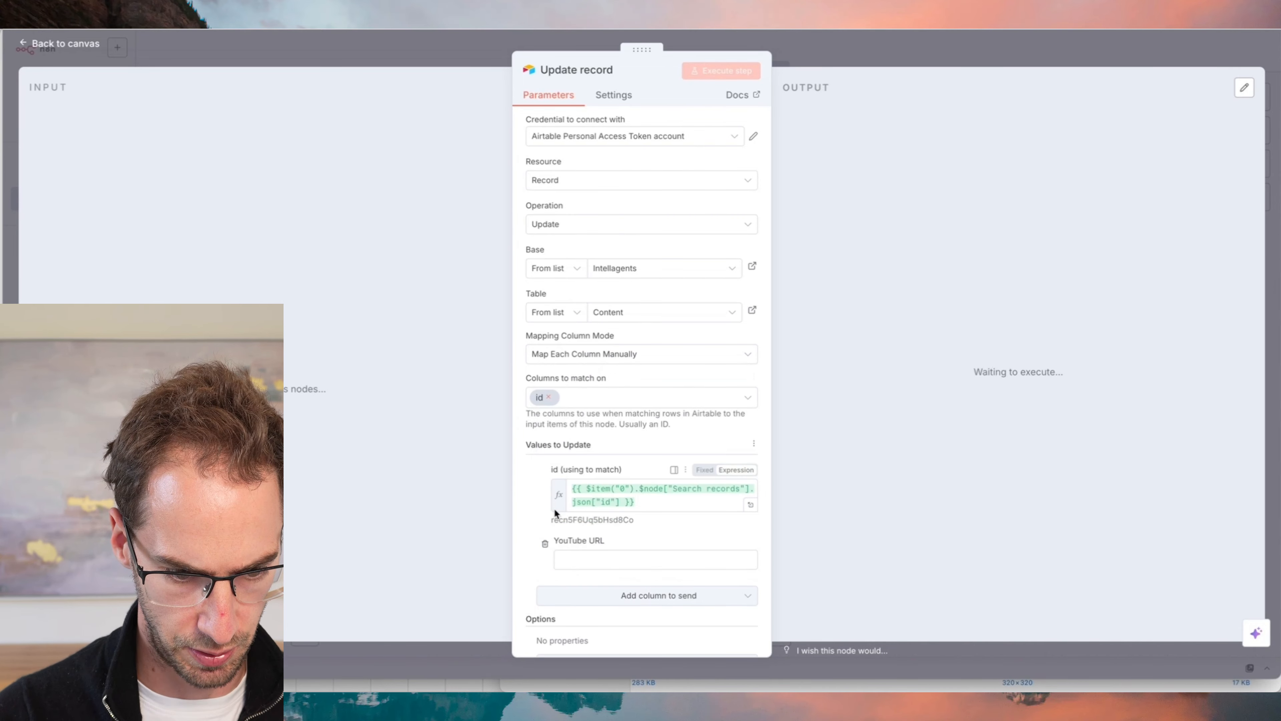
click(581, 559)
click(920, 60)
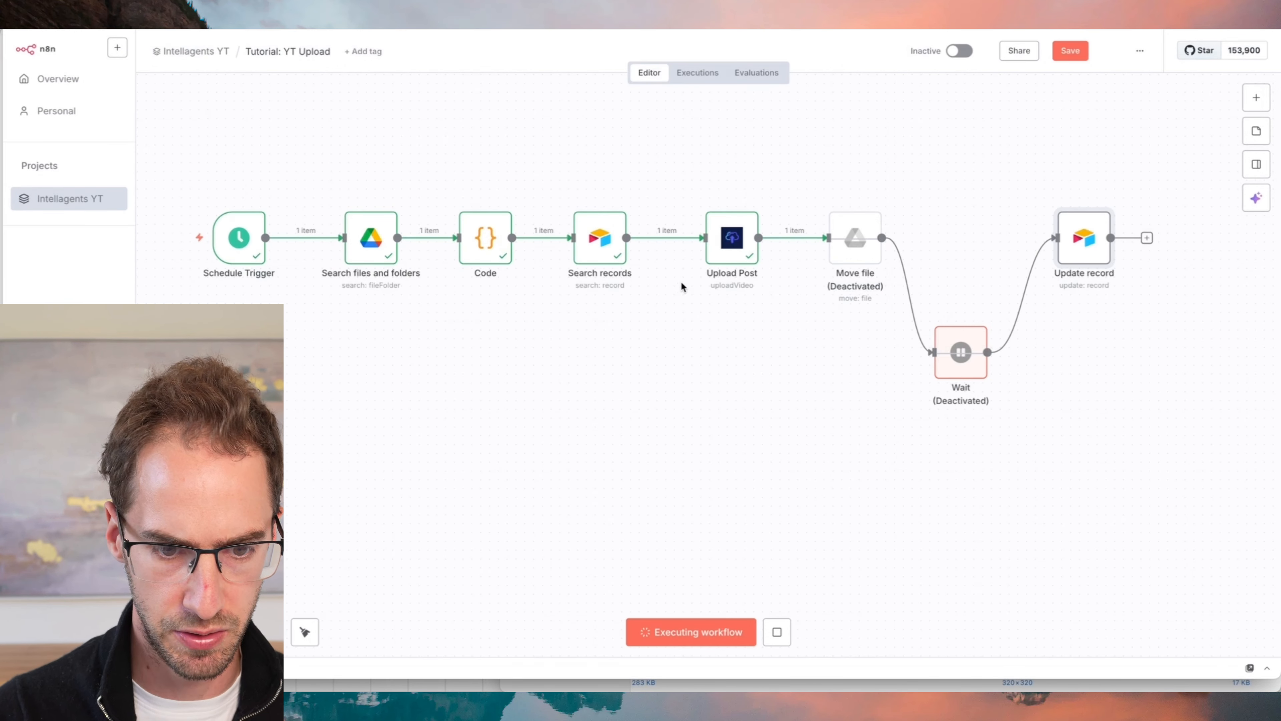
- Copy the item path of the YouTube url from the Upload Post node's output
double_click(729, 236)
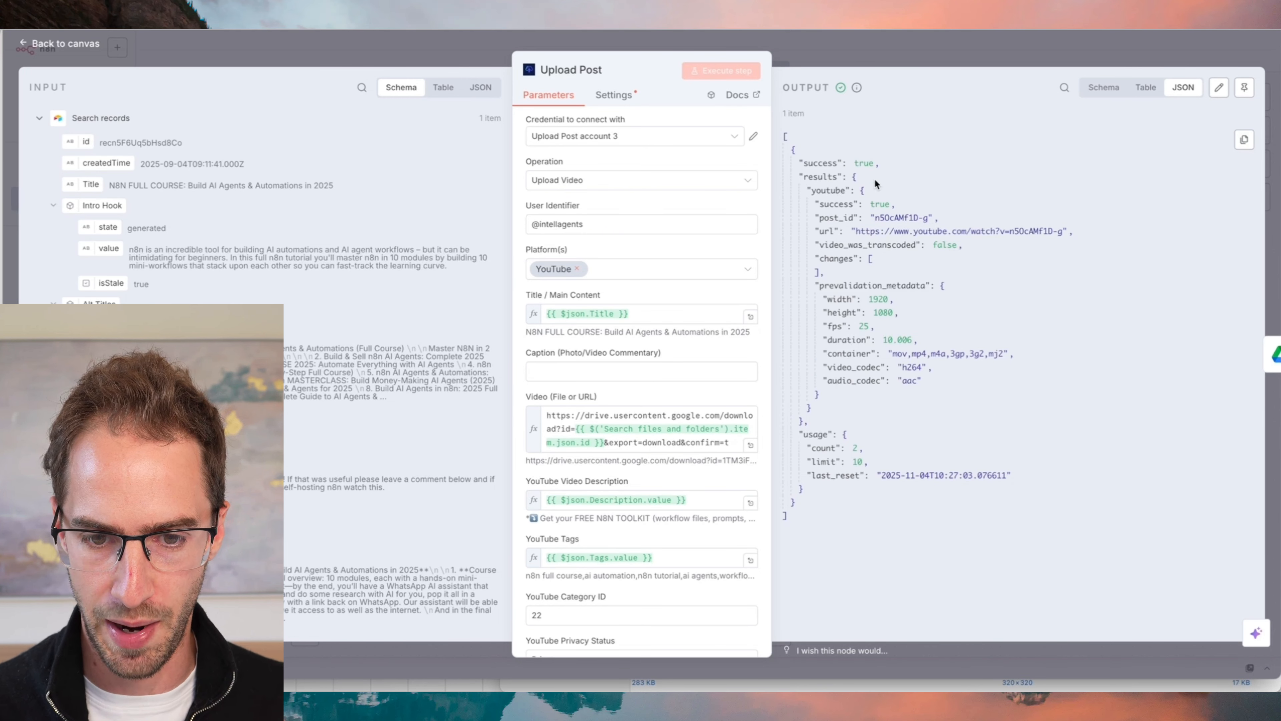
double_click(825, 231)
click(1245, 139)
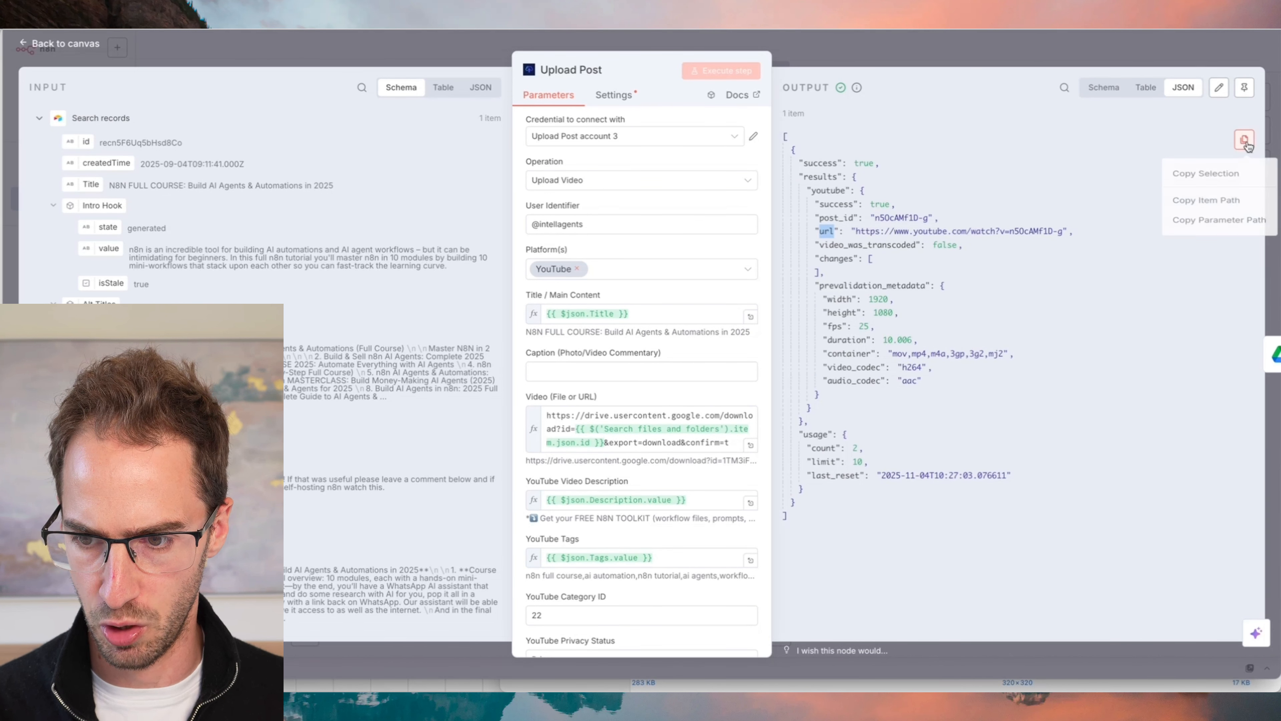
click(1194, 211)
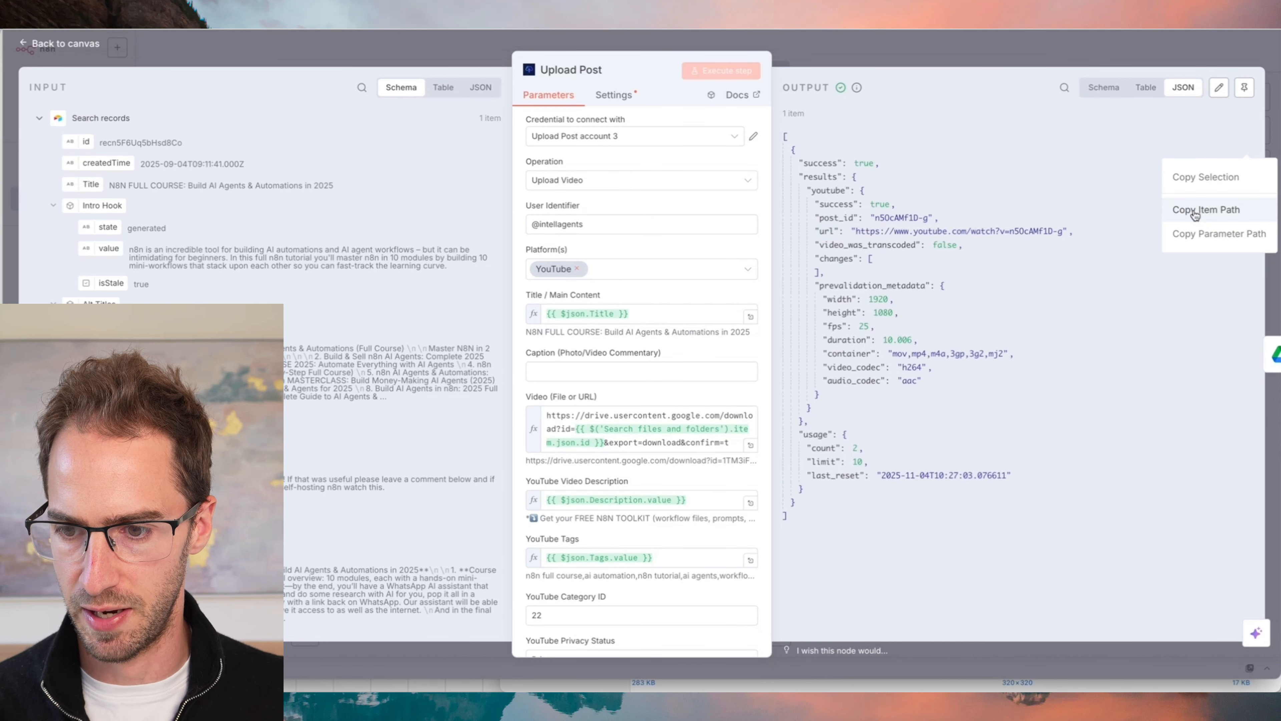
click(1121, 63)
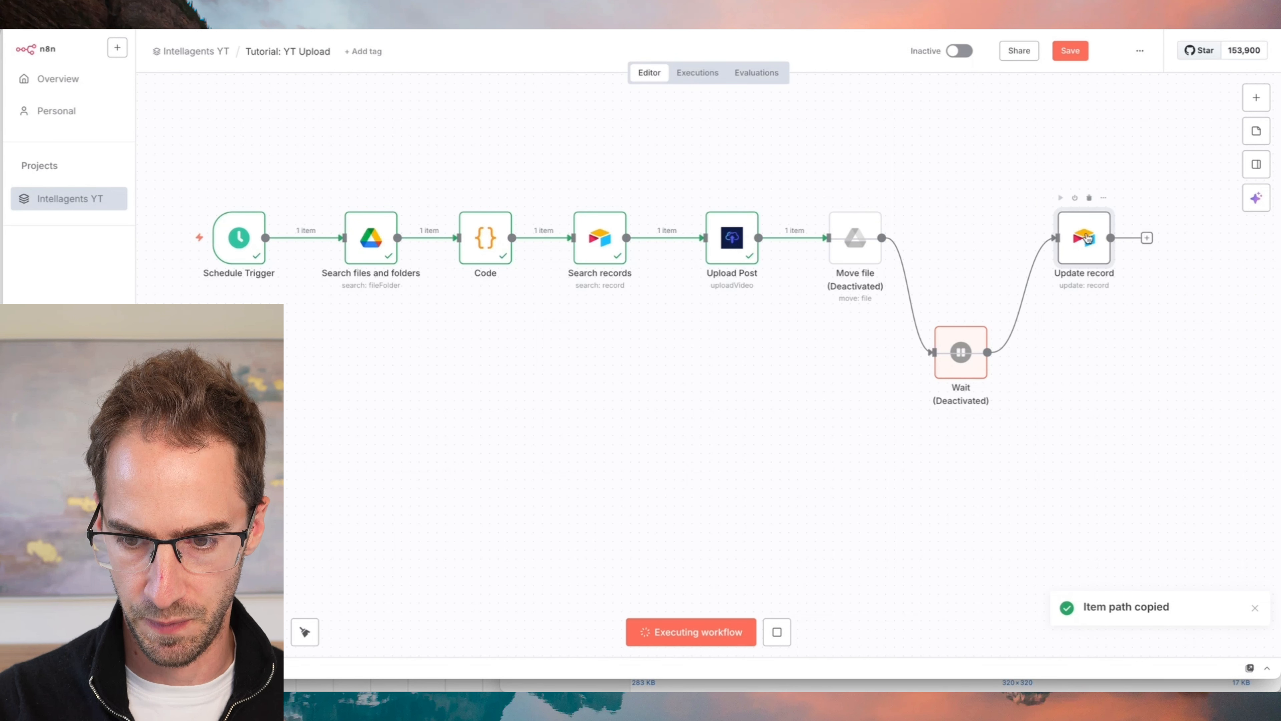
- In Update record, set YouTube URL to the expression {{ $item("0").$node["Upload Post"].json["results"]["youtube"]["url"] }}
double_click(1084, 237)
click(580, 558)
key(ctrl+v)
click(737, 543)
click(630, 525)
scroll(630, 525, down, 2)
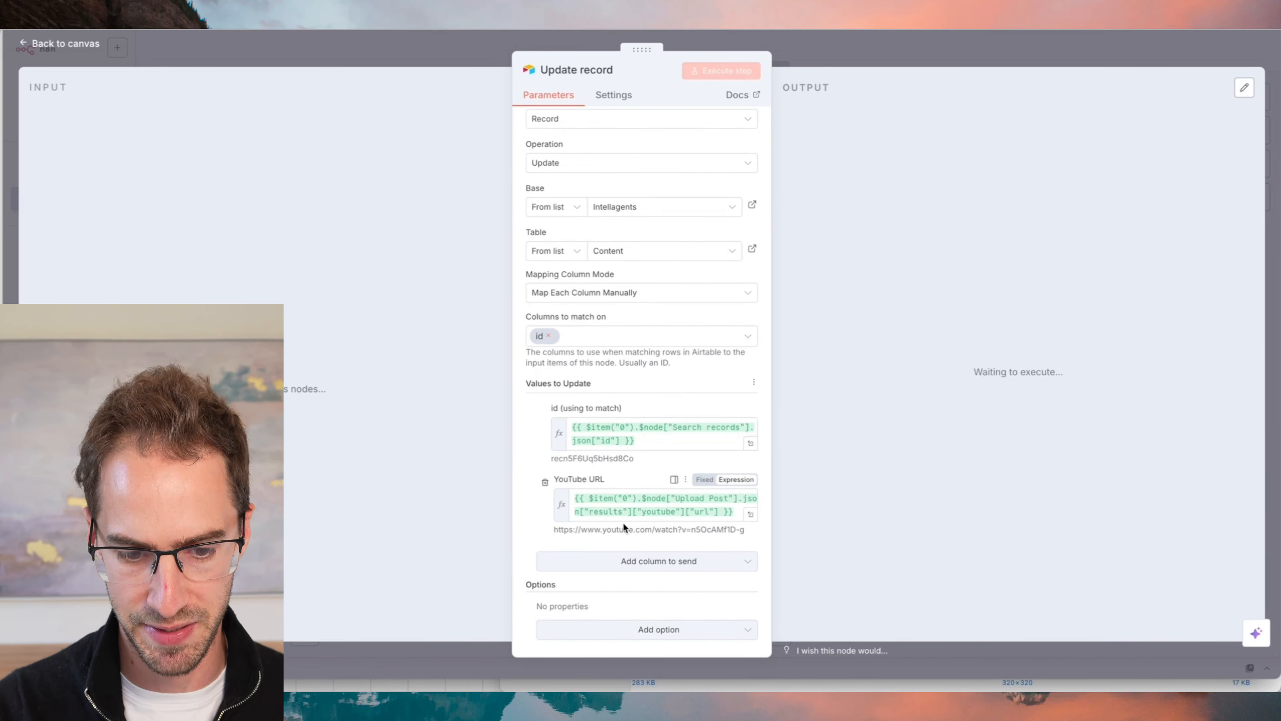
- Switch to Airtable to look over the Content table's Researching view and return to the n8n workflow
scroll(603, 449, down, 1)
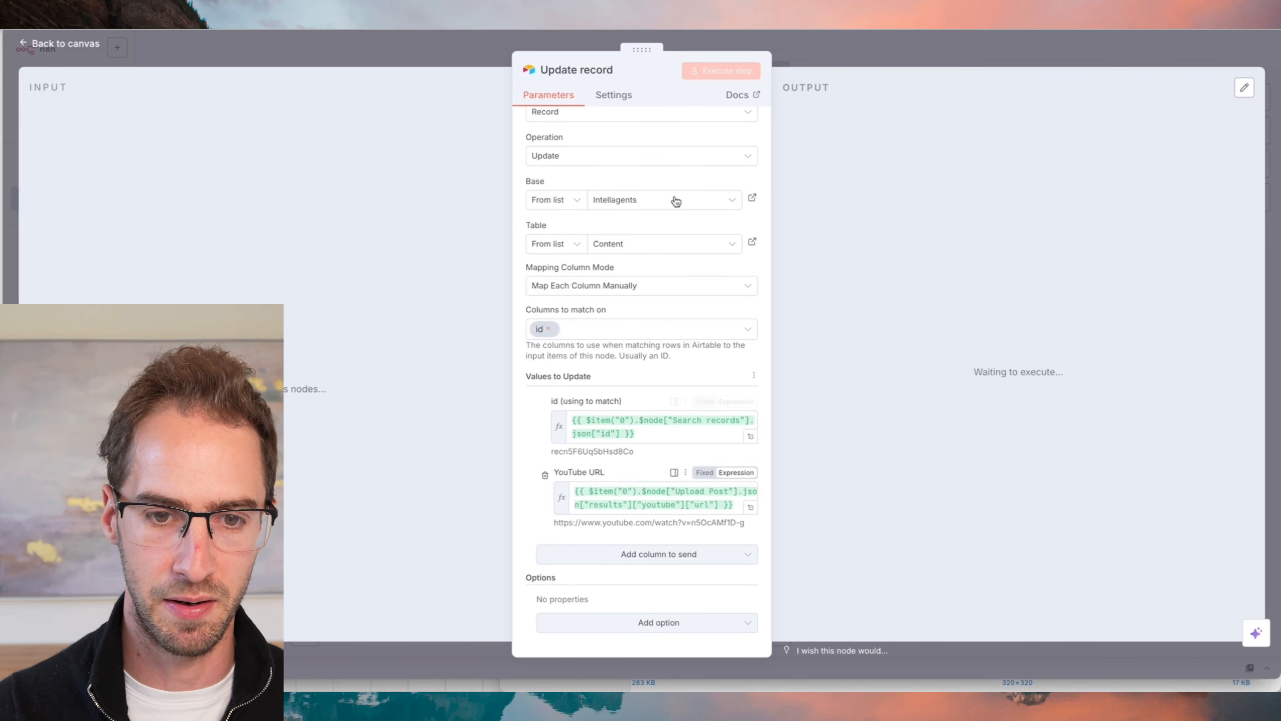
key(super+Tab)
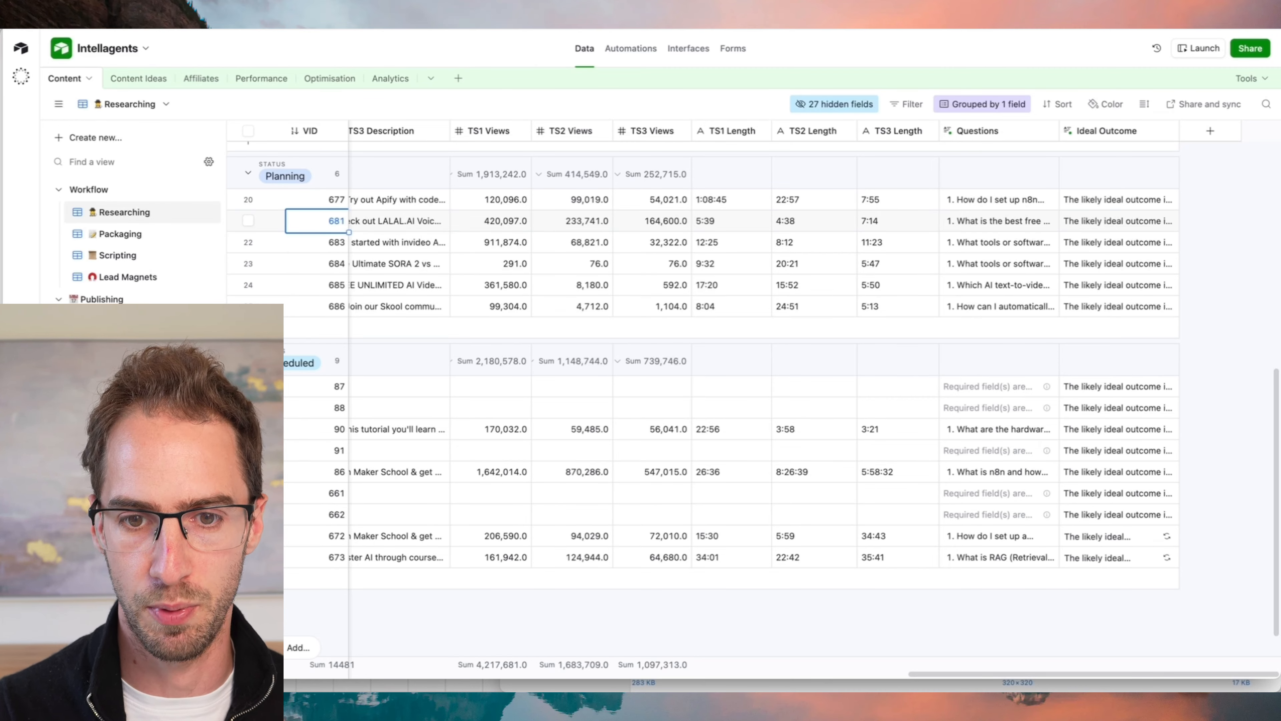
key(super+Tab)
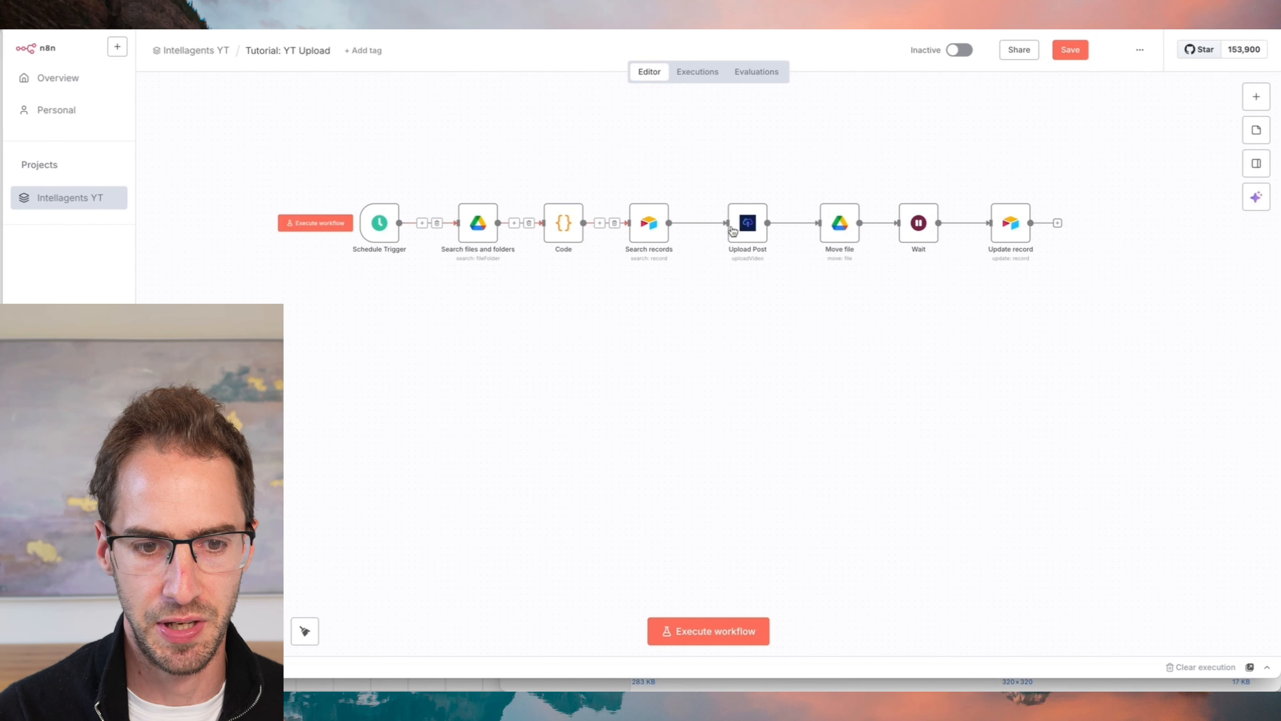
- Add a separate Error Trigger node to the workflow canvas
right_click(589, 362)
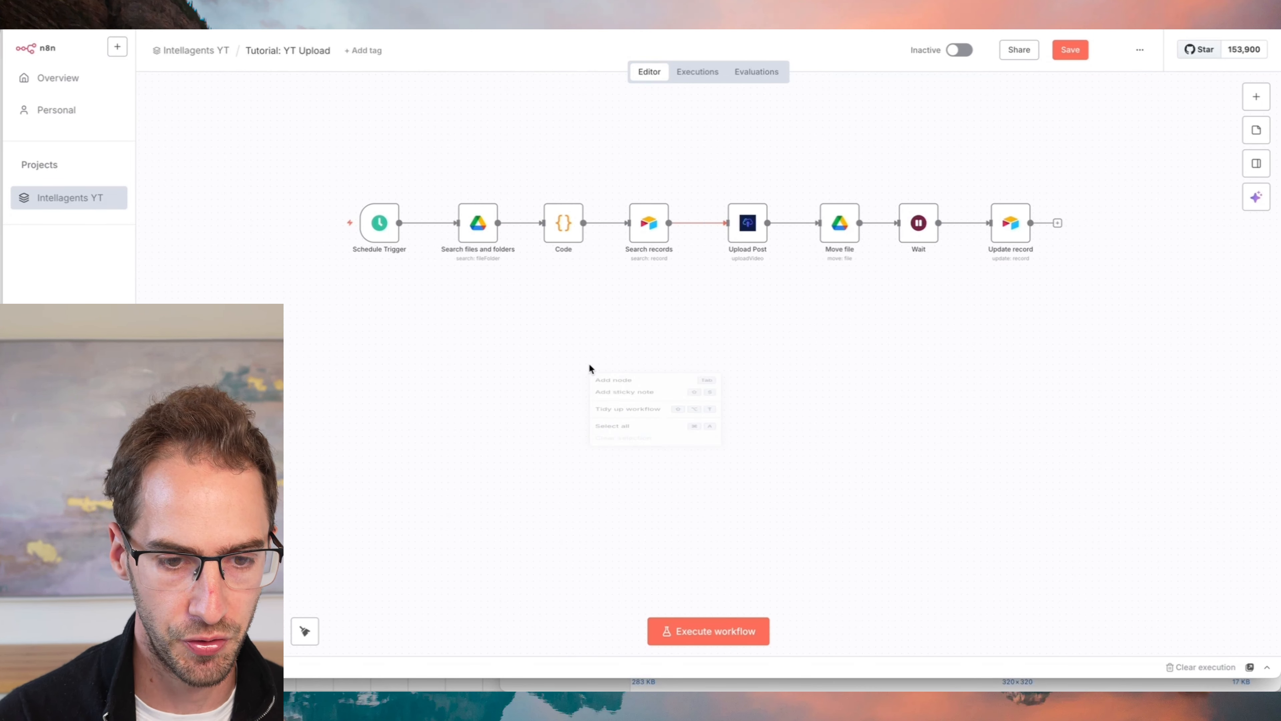
click(603, 384)
text(error)
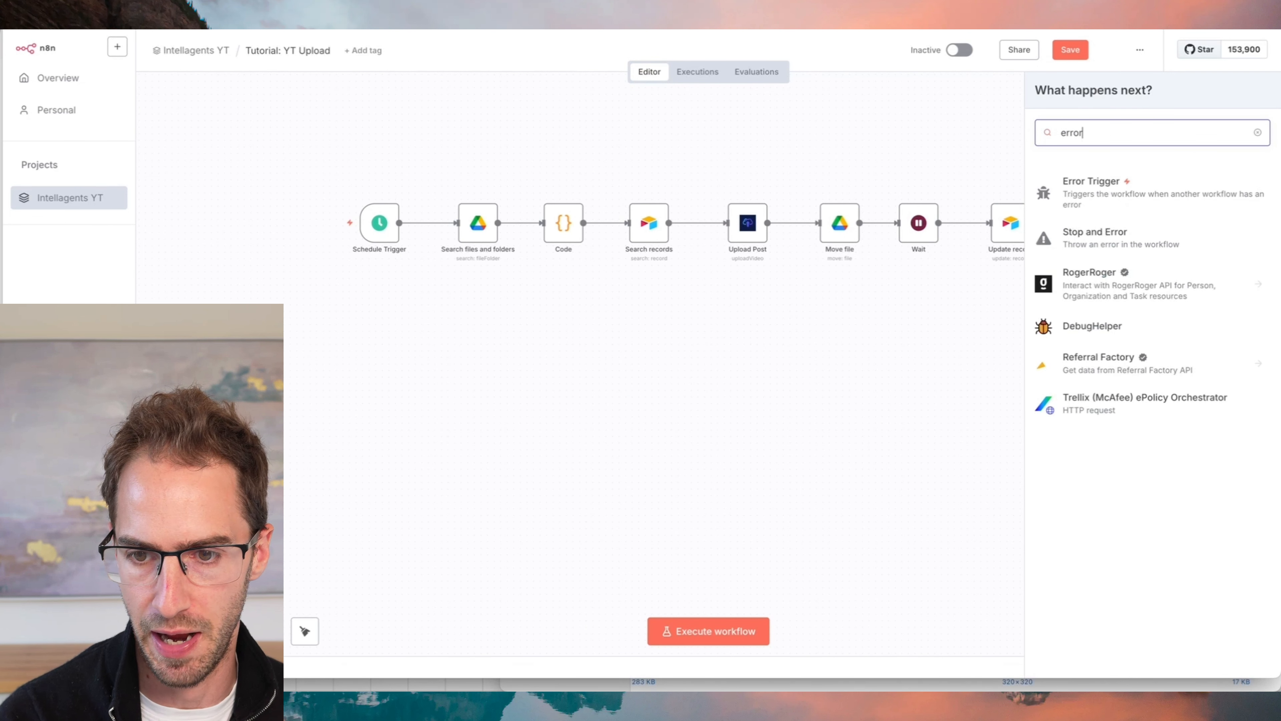
click(1071, 194)
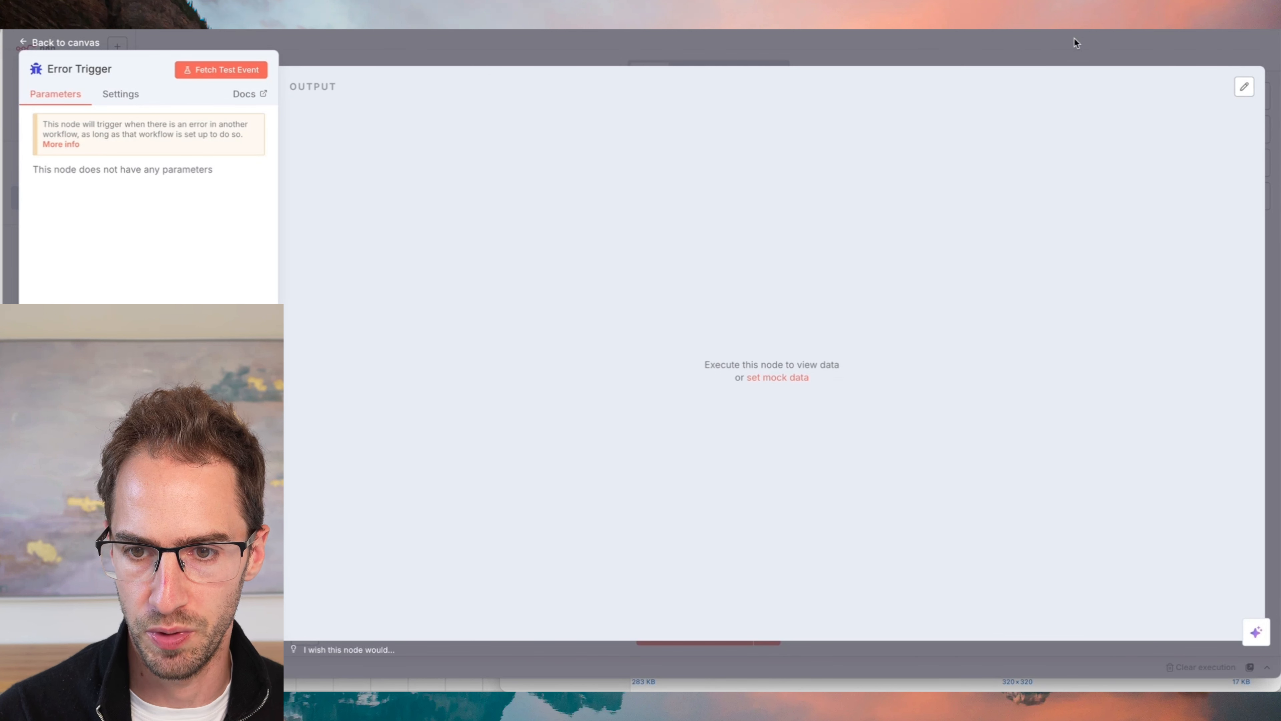
click(1075, 42)
- In the workflow settings, choose Tutorial: YT Upload as the error workflow and save the settings
click(1138, 49)
click(1110, 220)
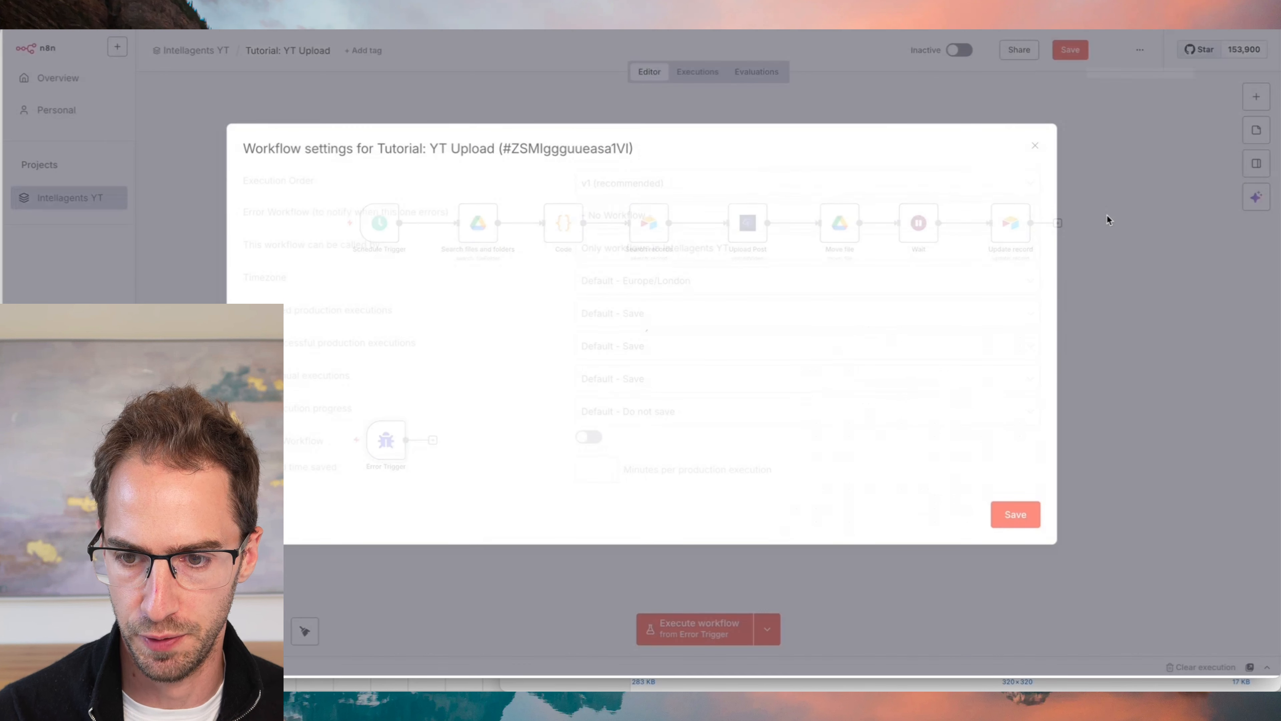
click(647, 223)
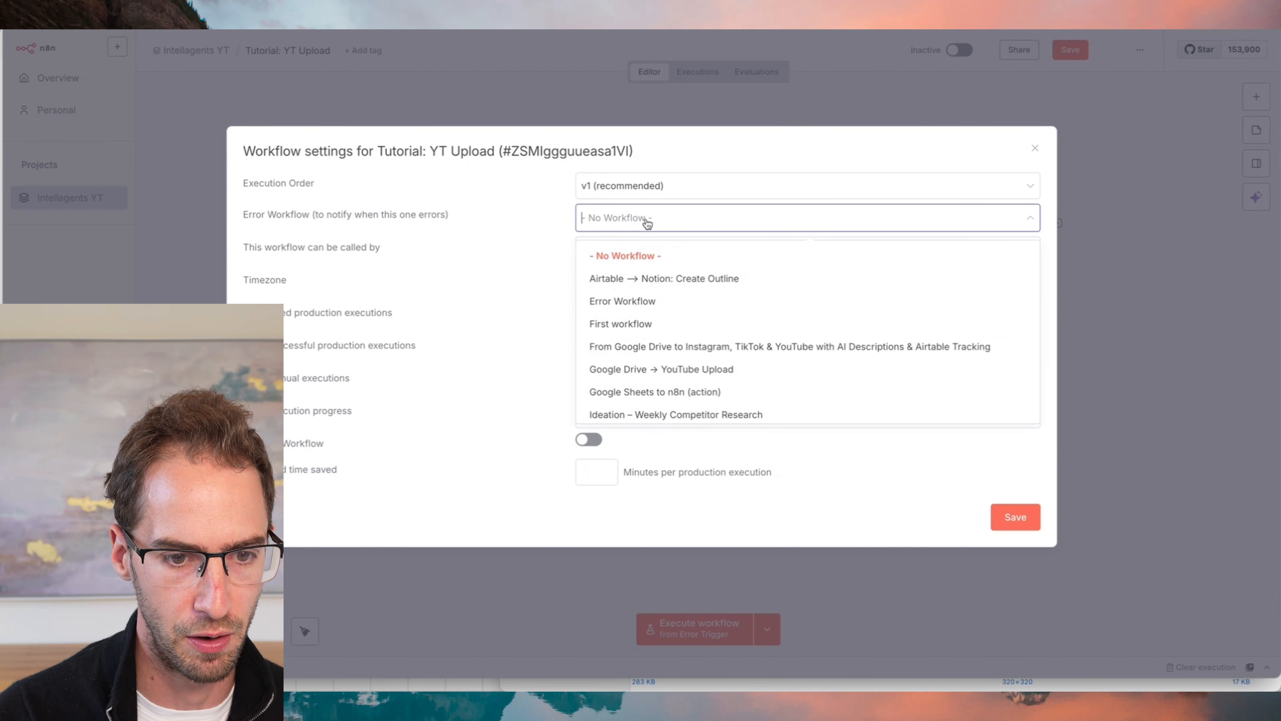
text(tutorial)
click(644, 302)
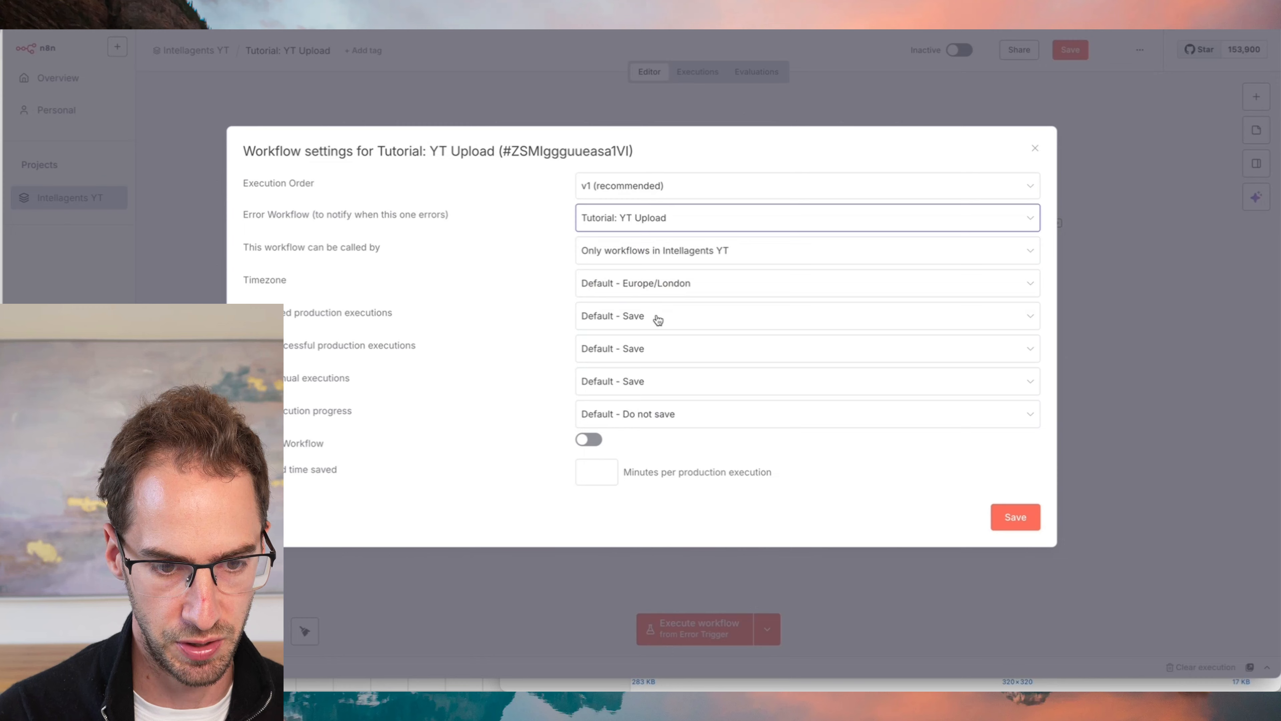
click(1024, 528)
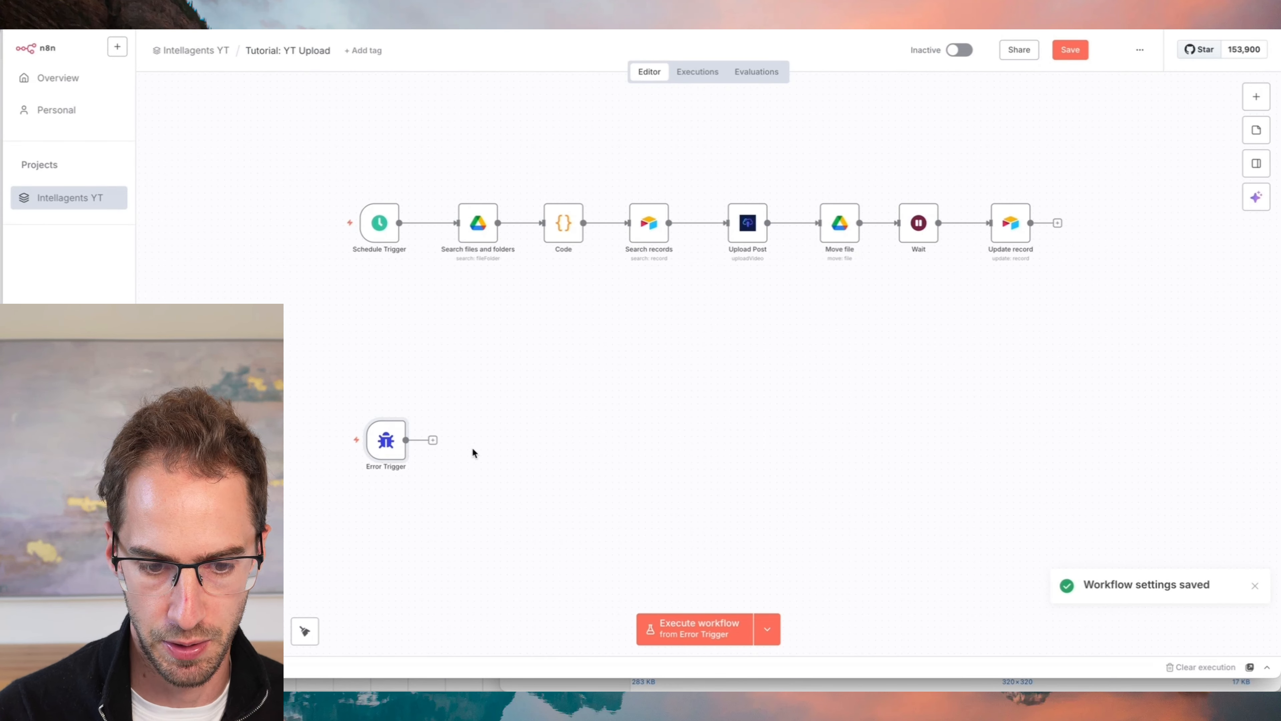
- Move the Error Trigger closer beneath the main flow and connect a duplicate of Search files and folders after it
drag(386, 448, 498, 368)
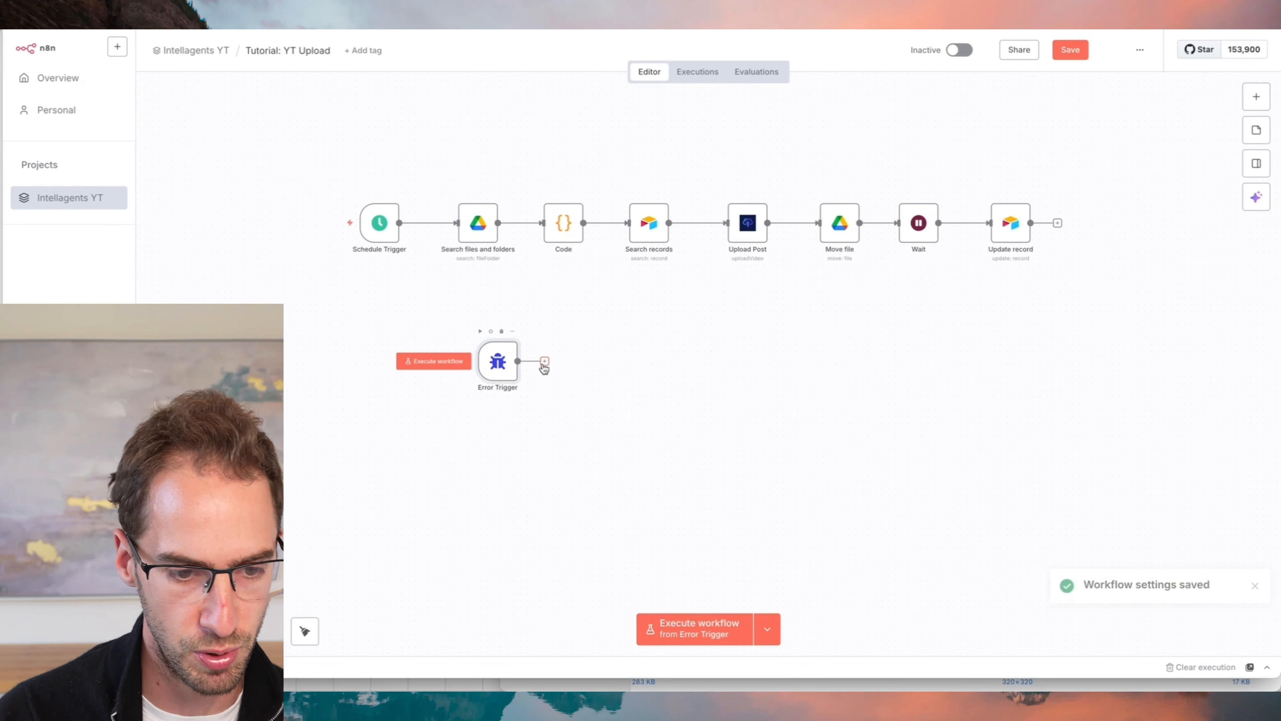
right_click(480, 233)
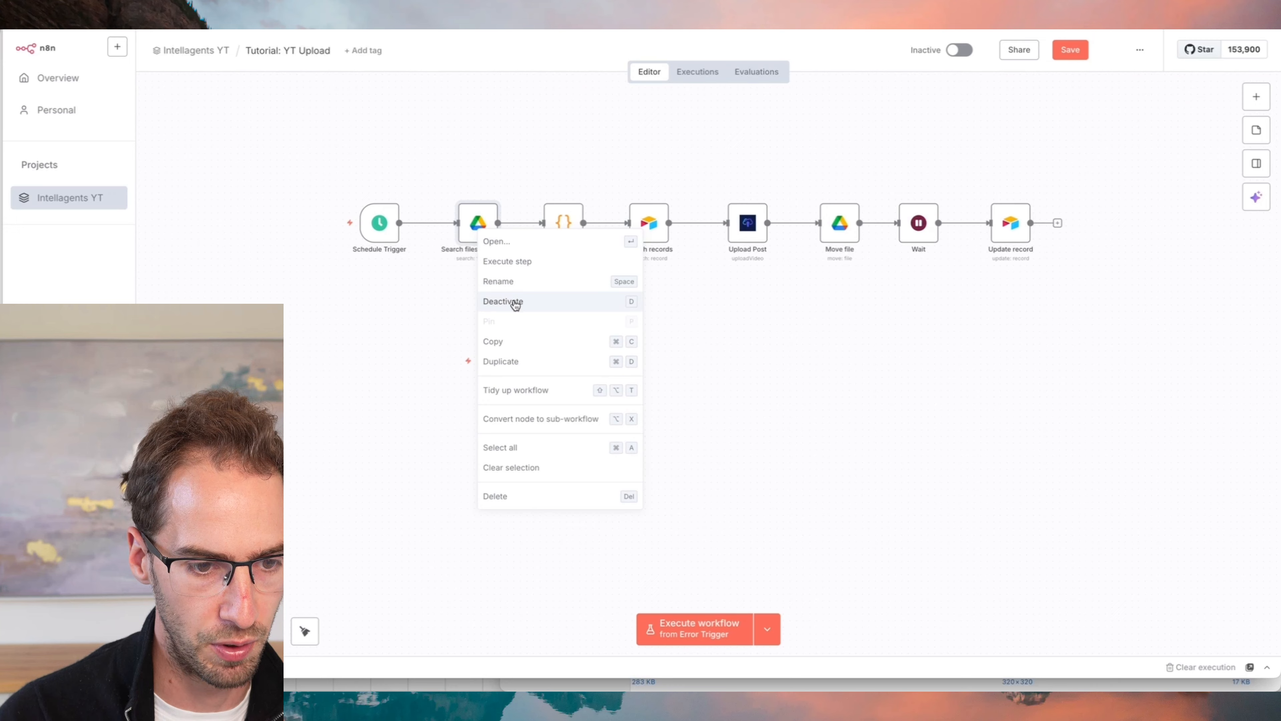
click(501, 361)
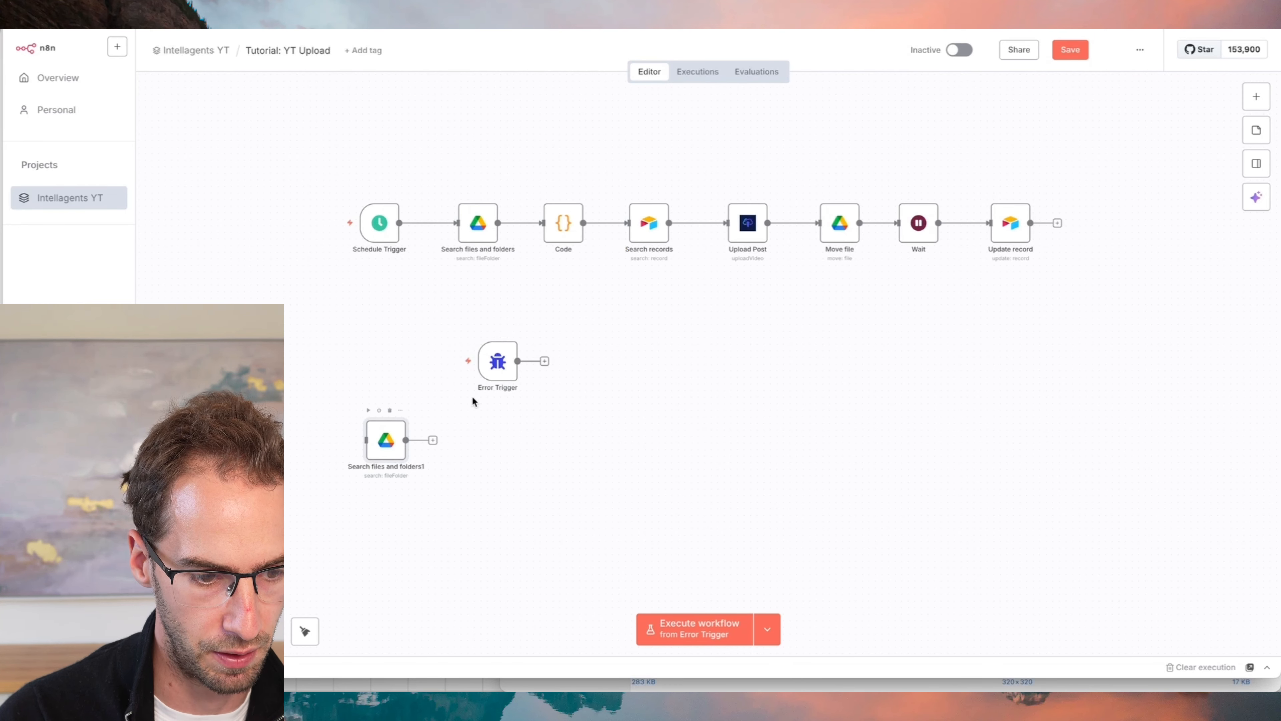
drag(374, 439, 571, 362)
scroll(609, 372, up, 1)
scroll(610, 372, up, 3)
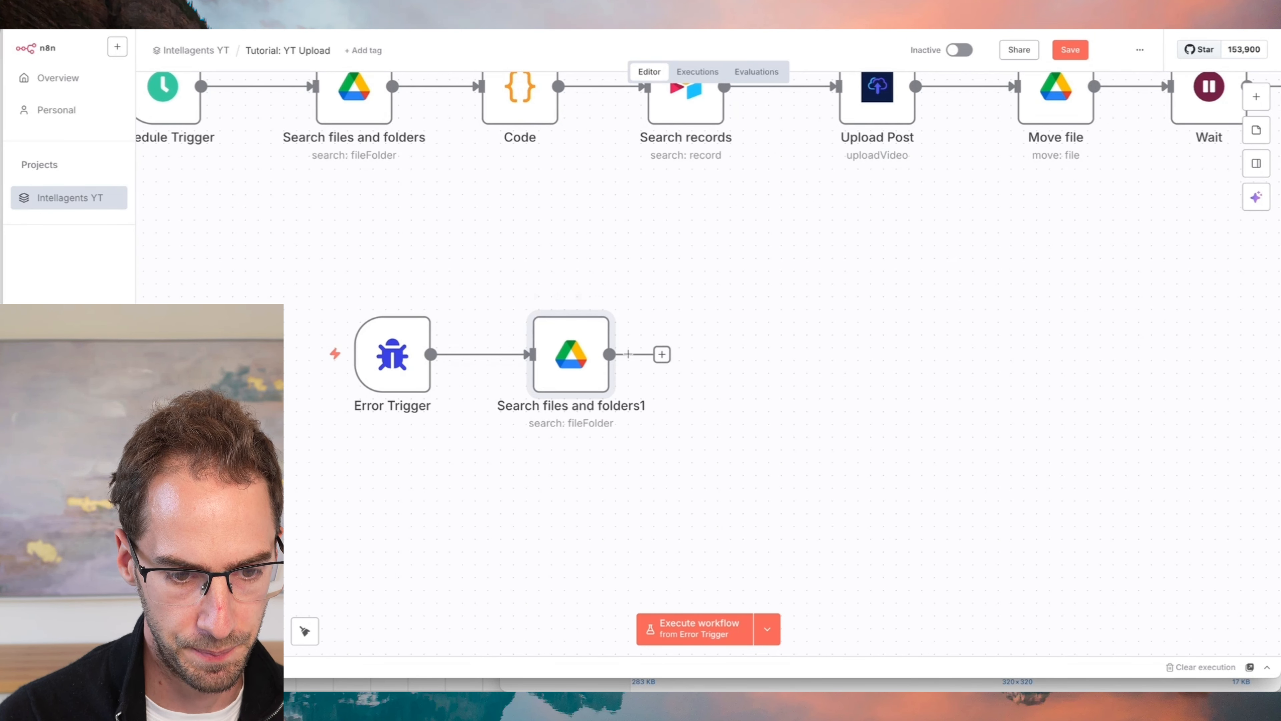
- Duplicate the Move file node and connect the copy after Search files and folders1 in the error flow
scroll(661, 355, right, 5)
right_click(797, 132)
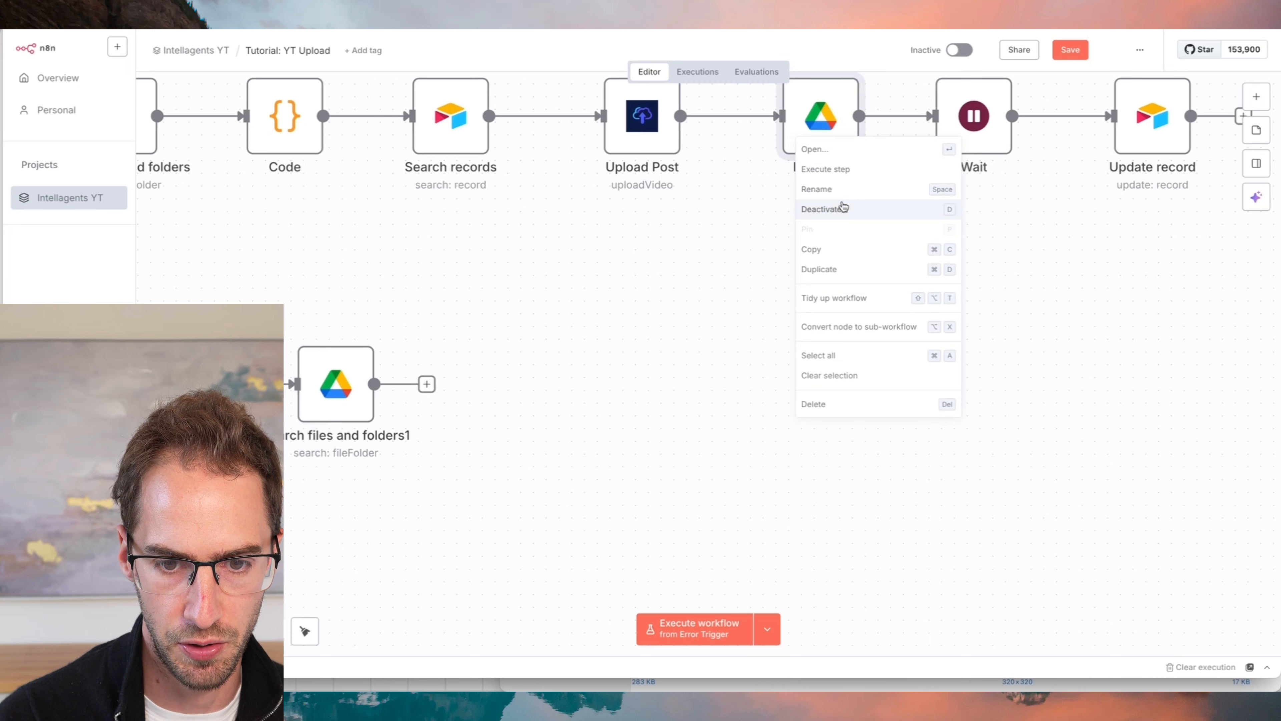
click(838, 271)
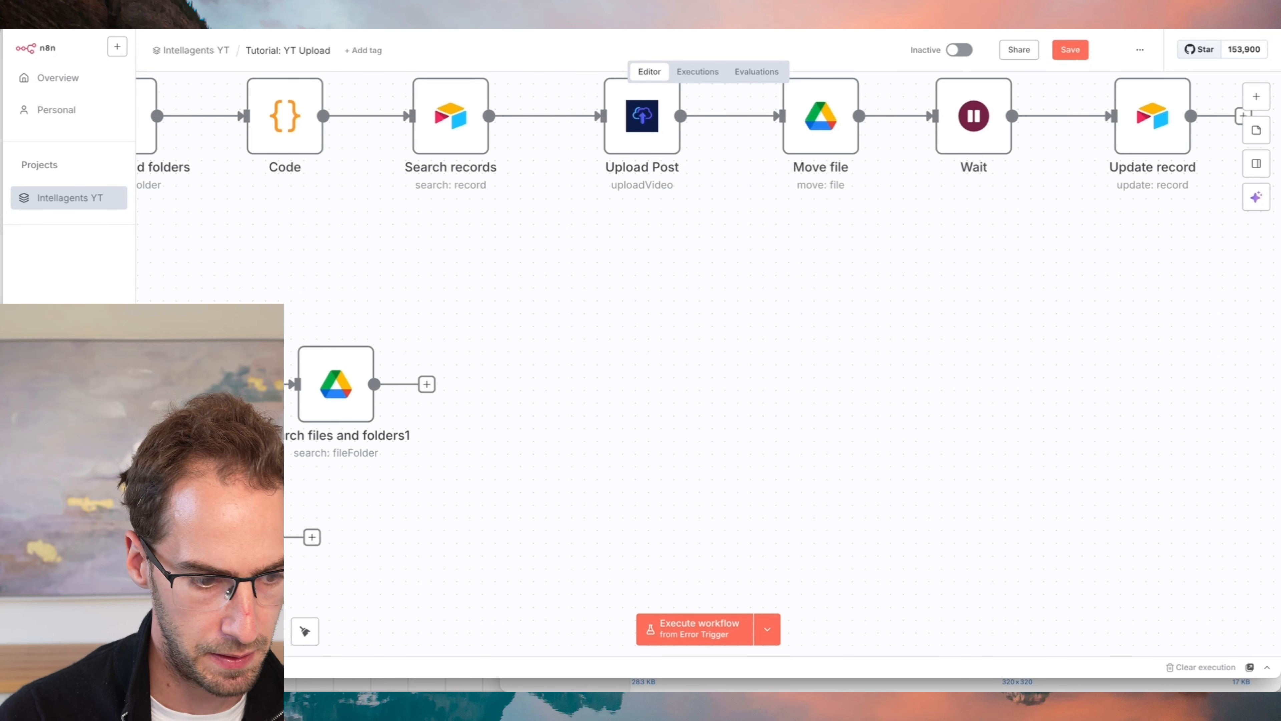
drag(221, 537, 528, 384)
drag(426, 384, 509, 386)
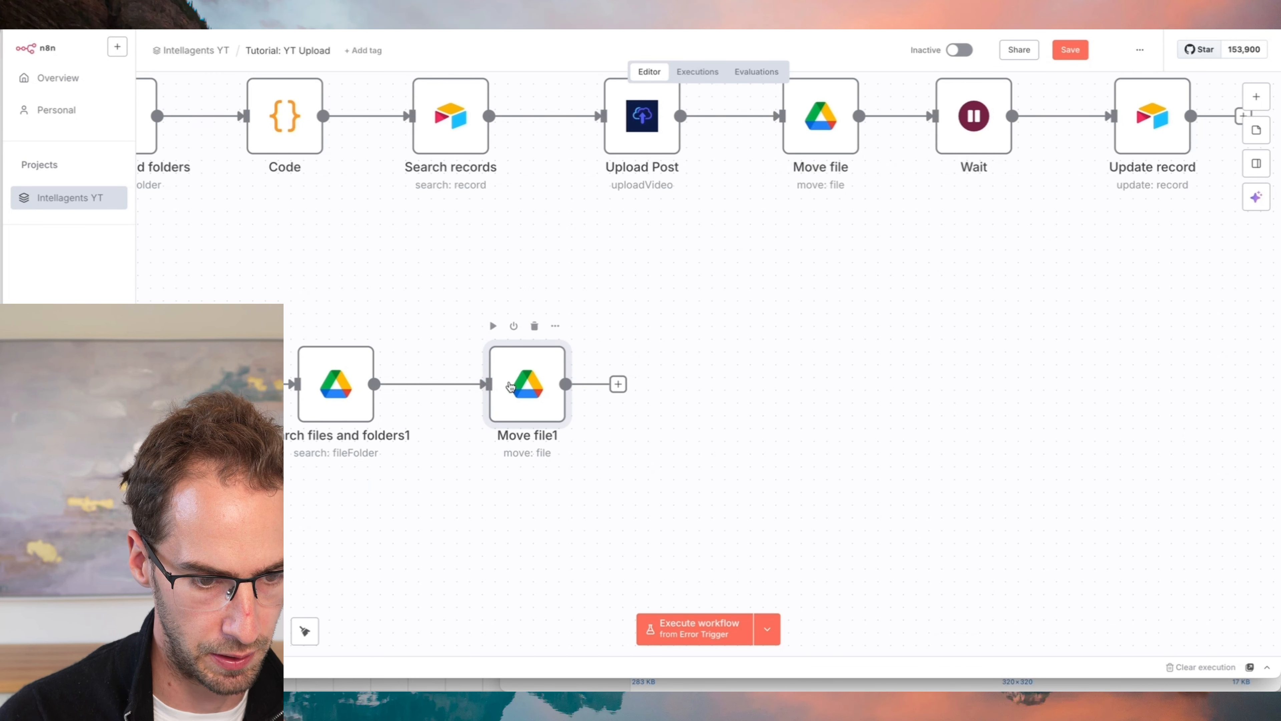
- Run Search files and folders1 and replace the file ID in Move file1 with its id output, {{ $json.id }}
double_click(511, 386)
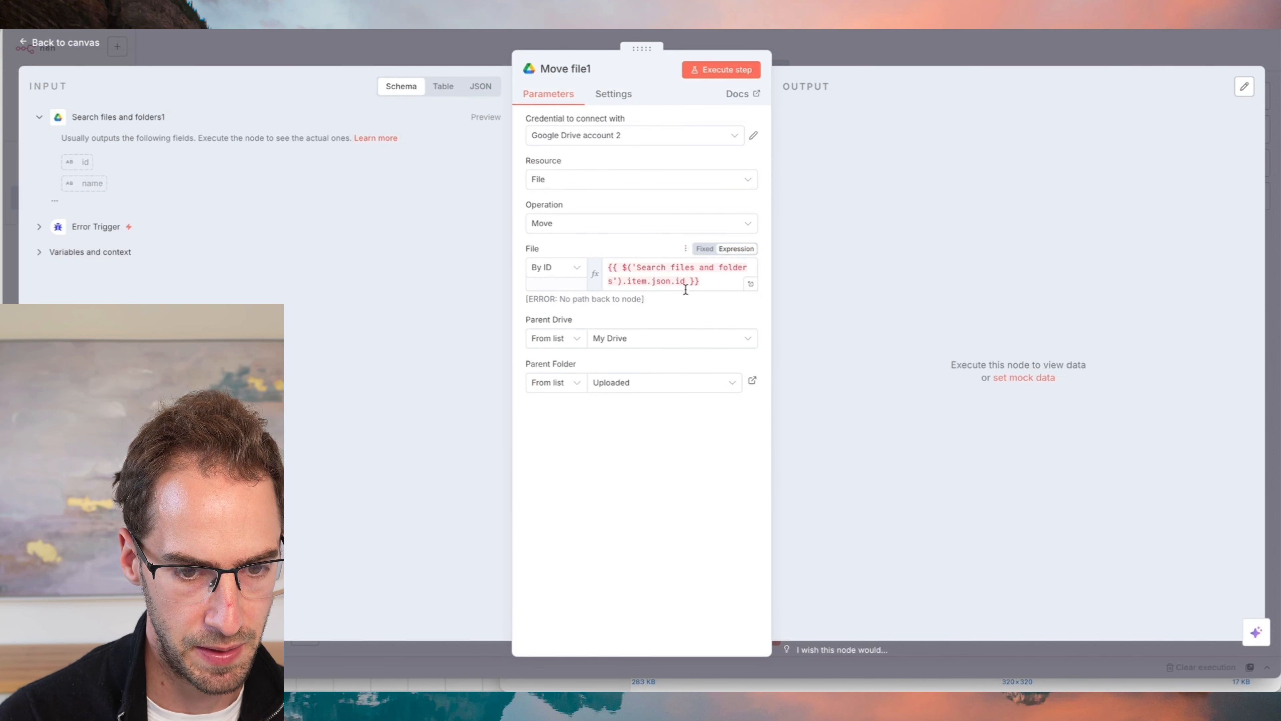
key(Escape)
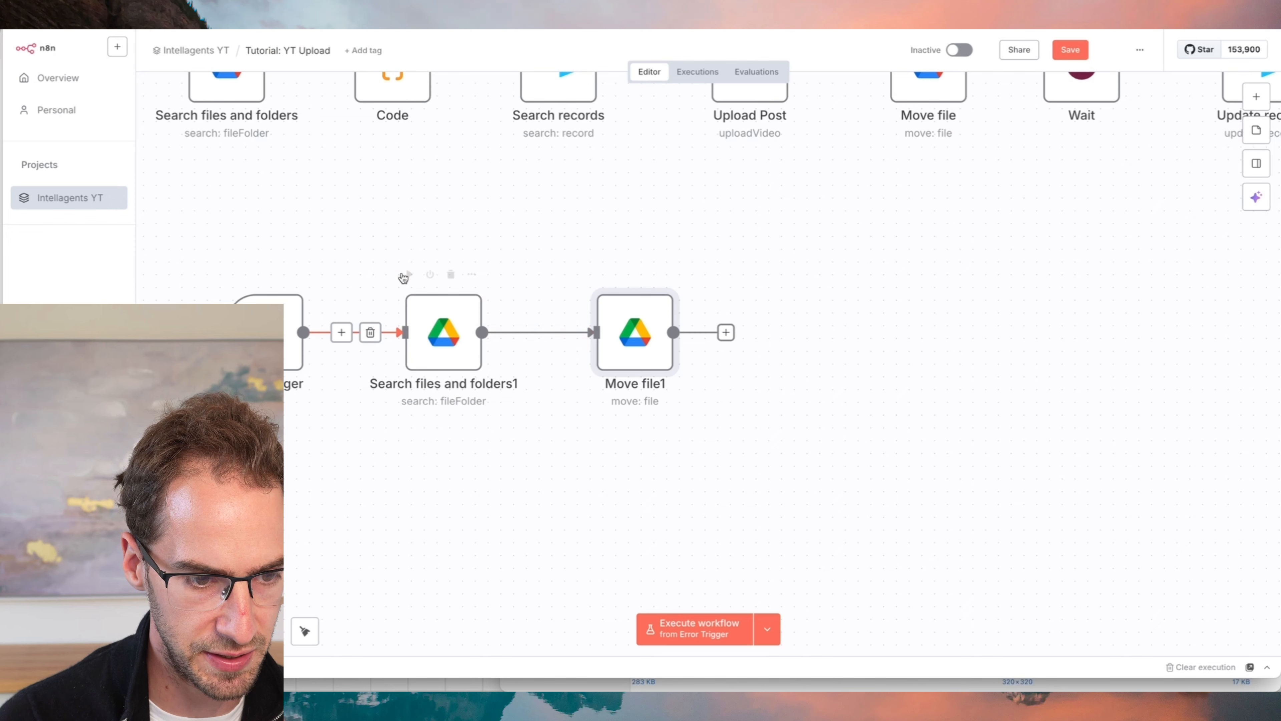
click(409, 274)
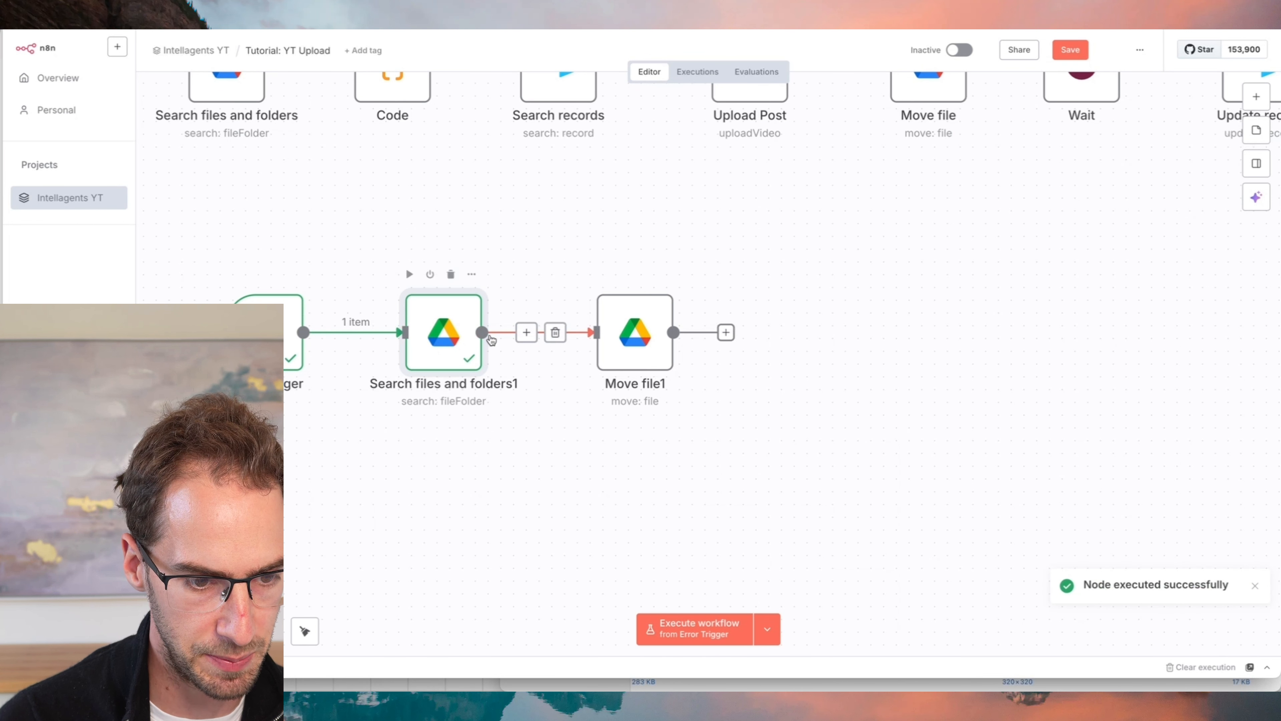
double_click(656, 339)
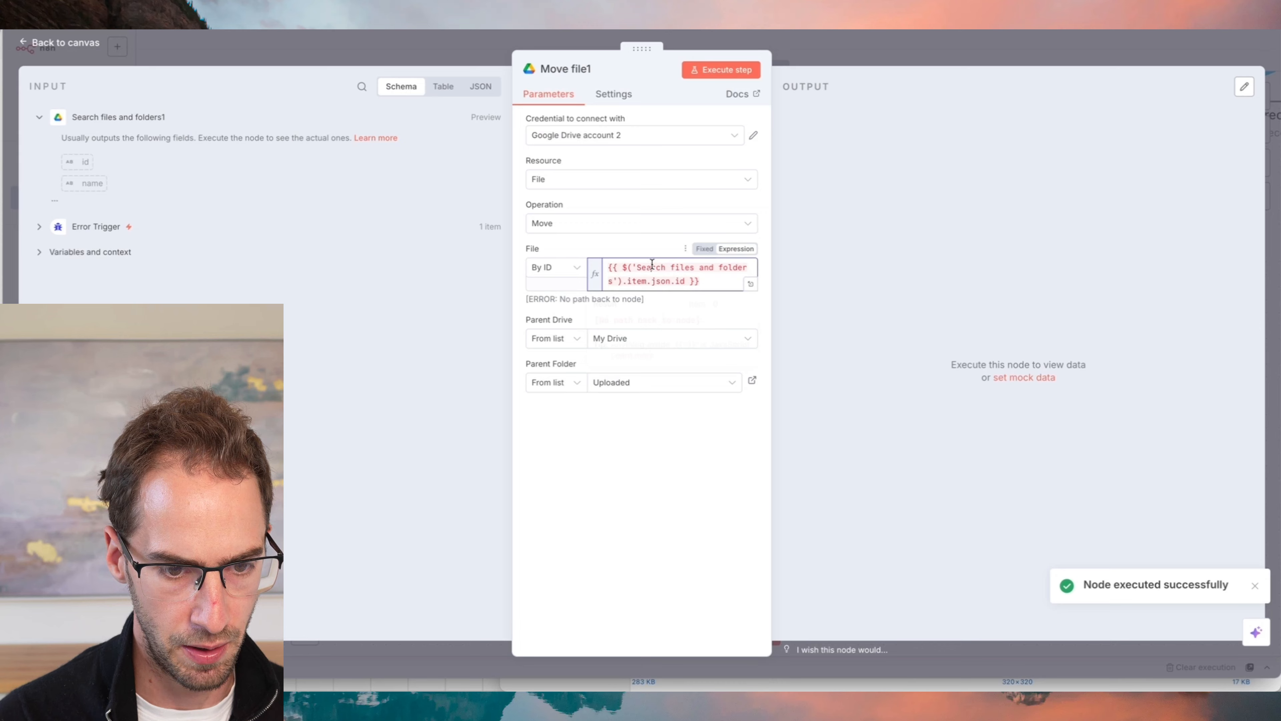
key(ctrl+a)
key(BackSpace)
drag(78, 162, 637, 271)
click(633, 439)
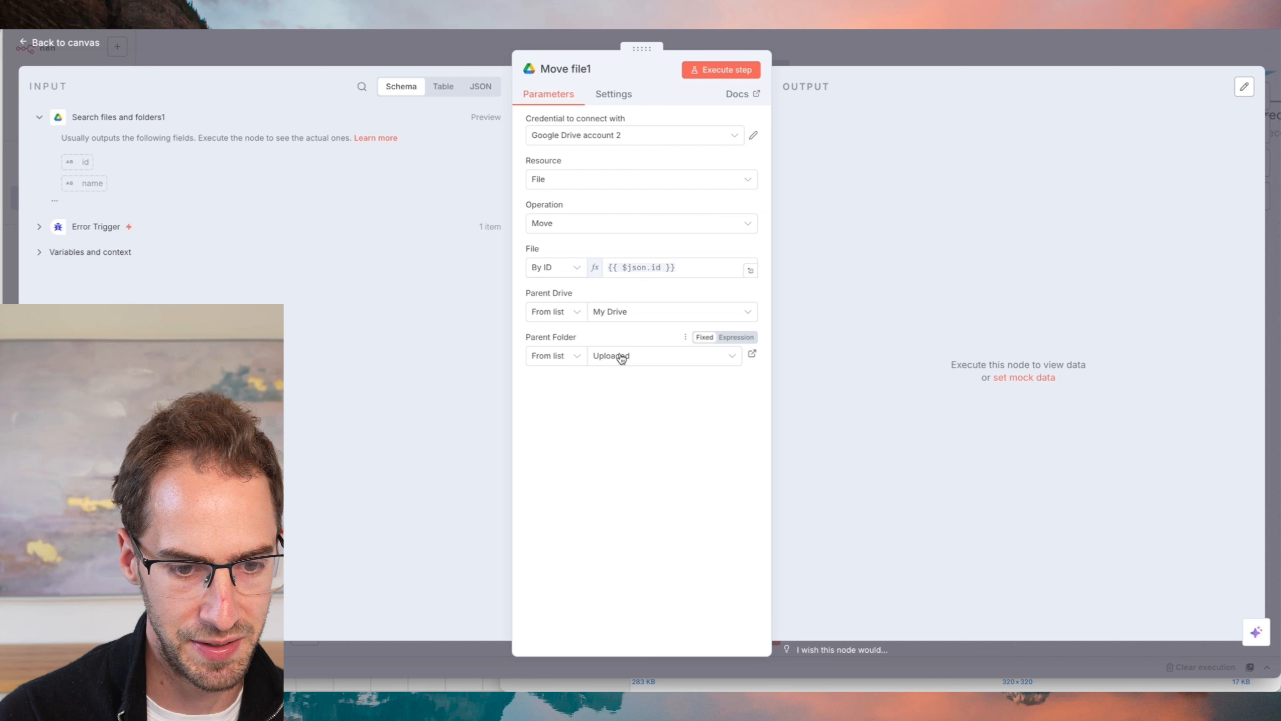
- Search for "fail" and choose the matching folder as Move file1's parent folder, closing the node's settings
click(638, 365)
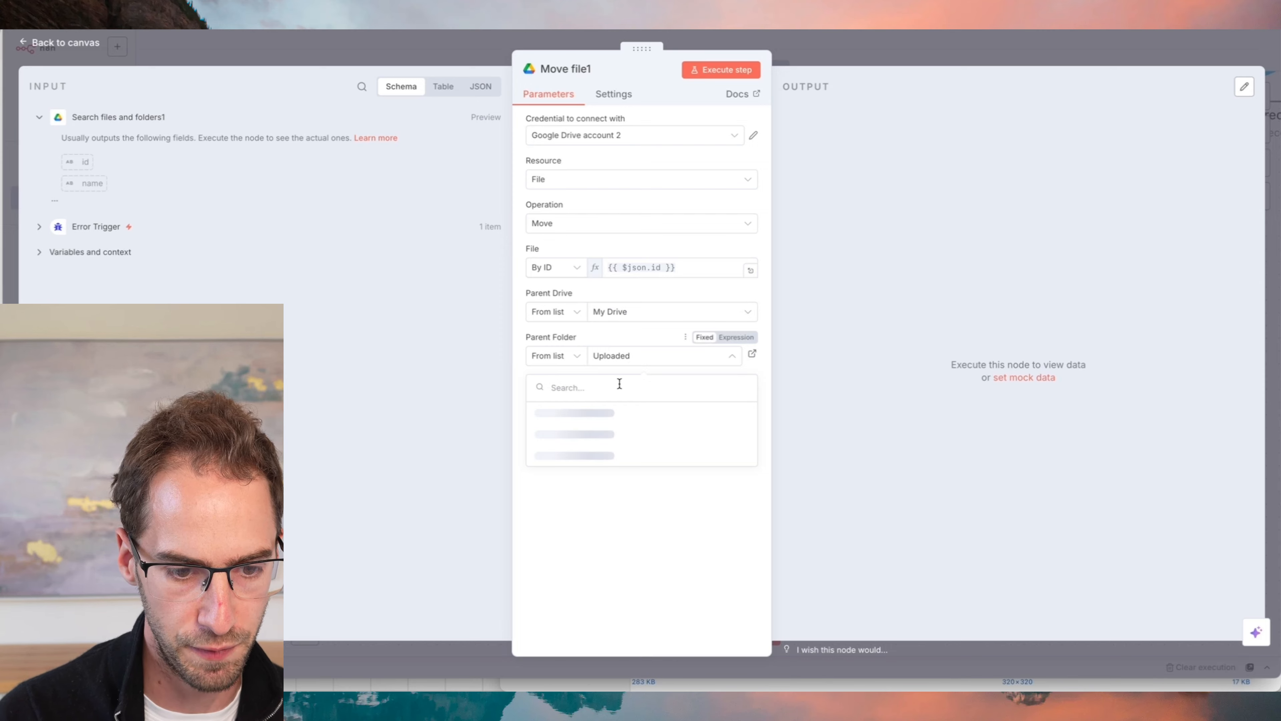
text(failed)
click(575, 413)
click(809, 57)
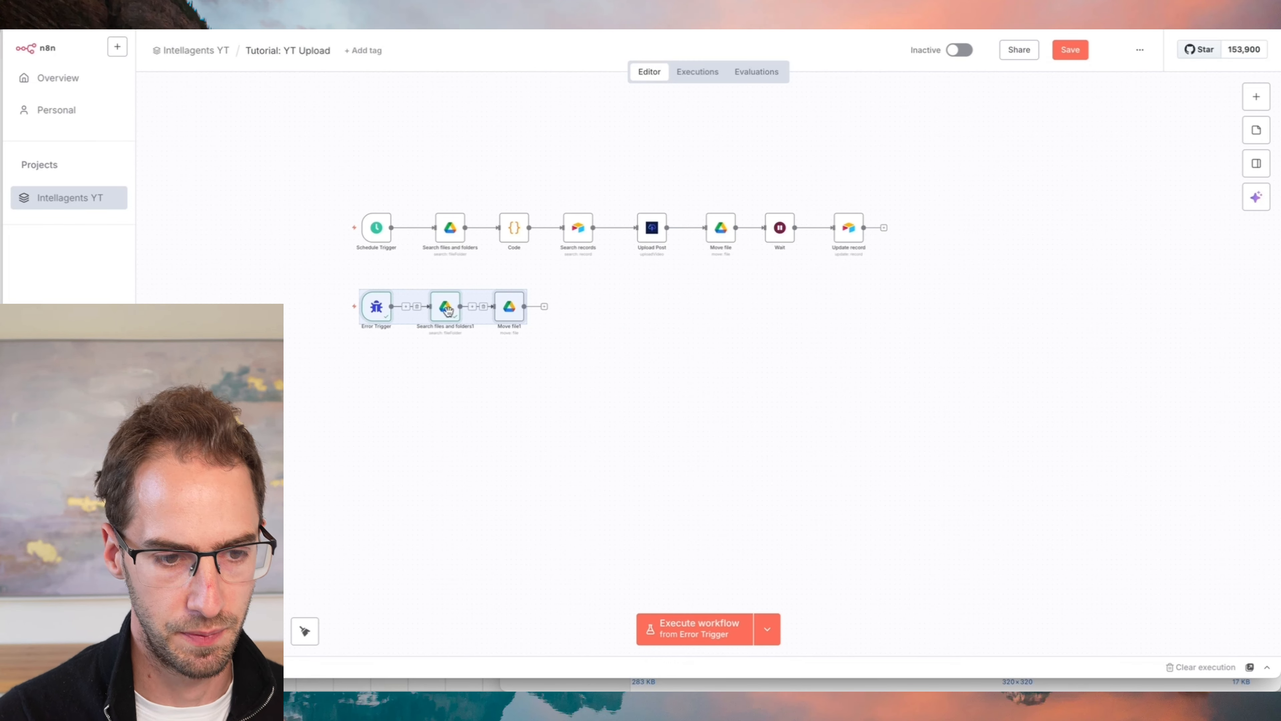
click(457, 409)
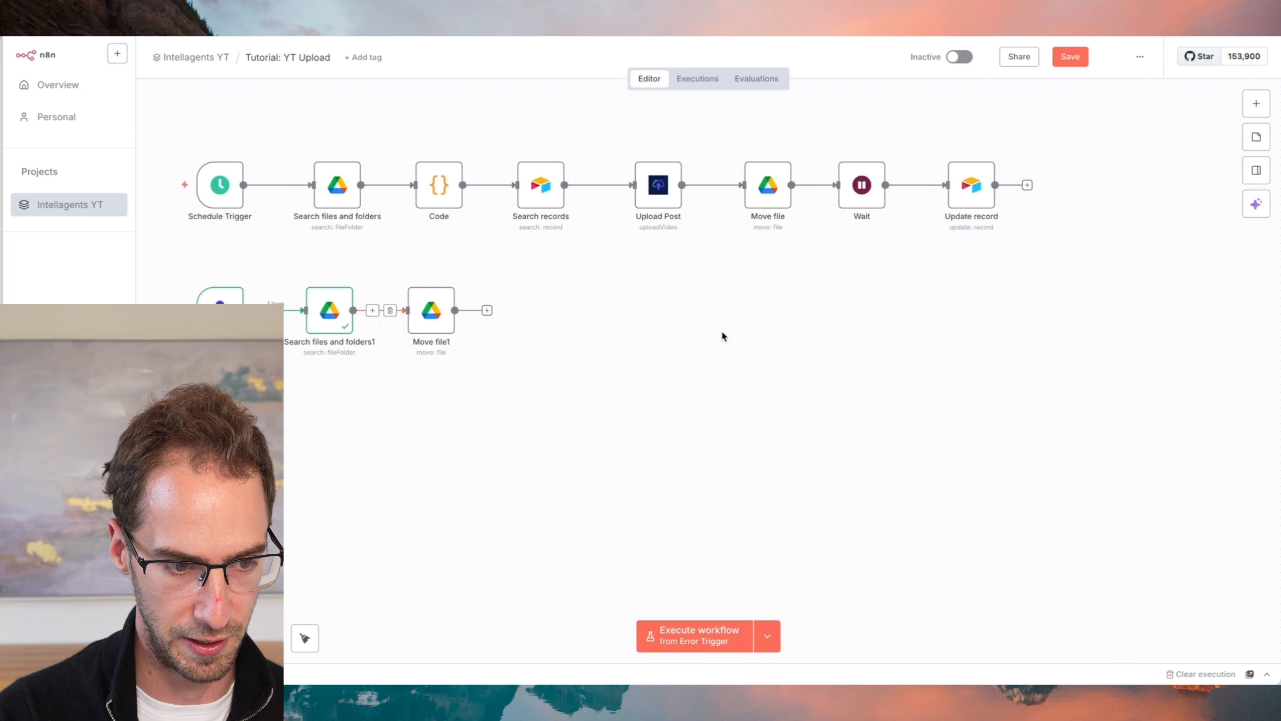
- Add a Switch node above the main flow and connect the Search records output to it
scroll(653, 288, right, 3)
scroll(523, 323, left, 5)
click(573, 373)
text(switch)
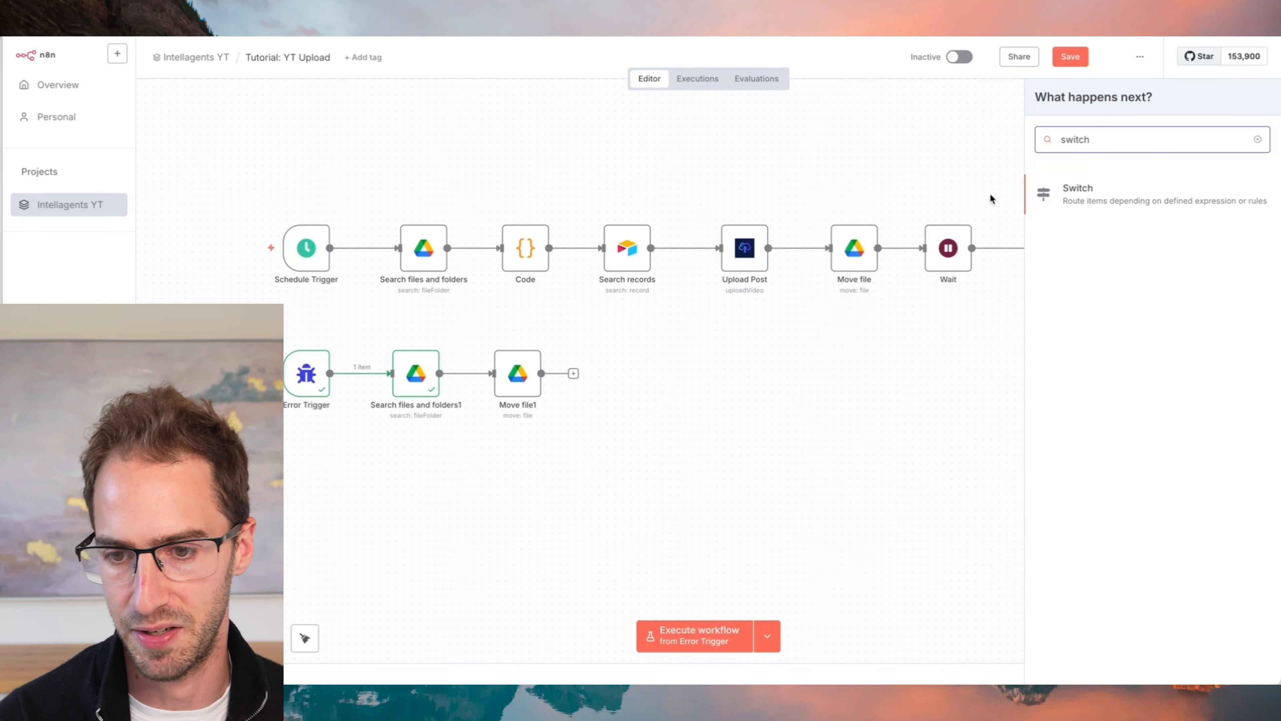
click(1072, 195)
click(420, 60)
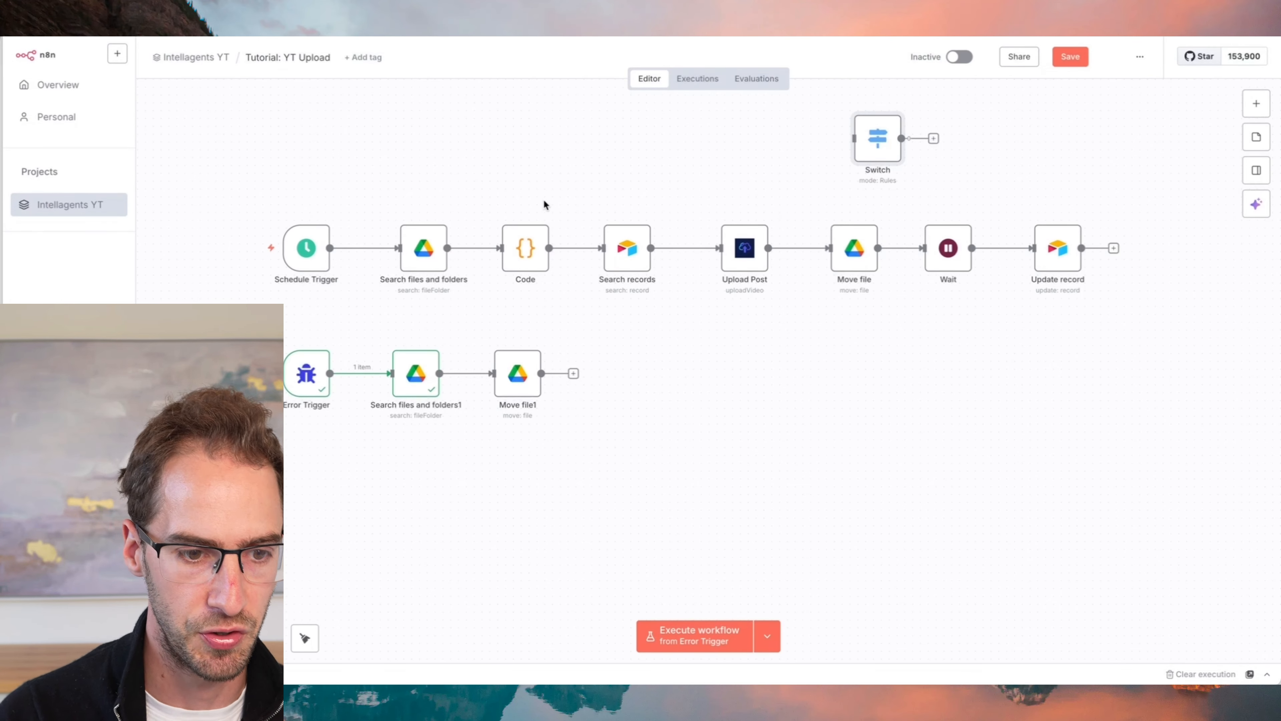
drag(894, 145, 728, 183)
drag(652, 248, 721, 157)
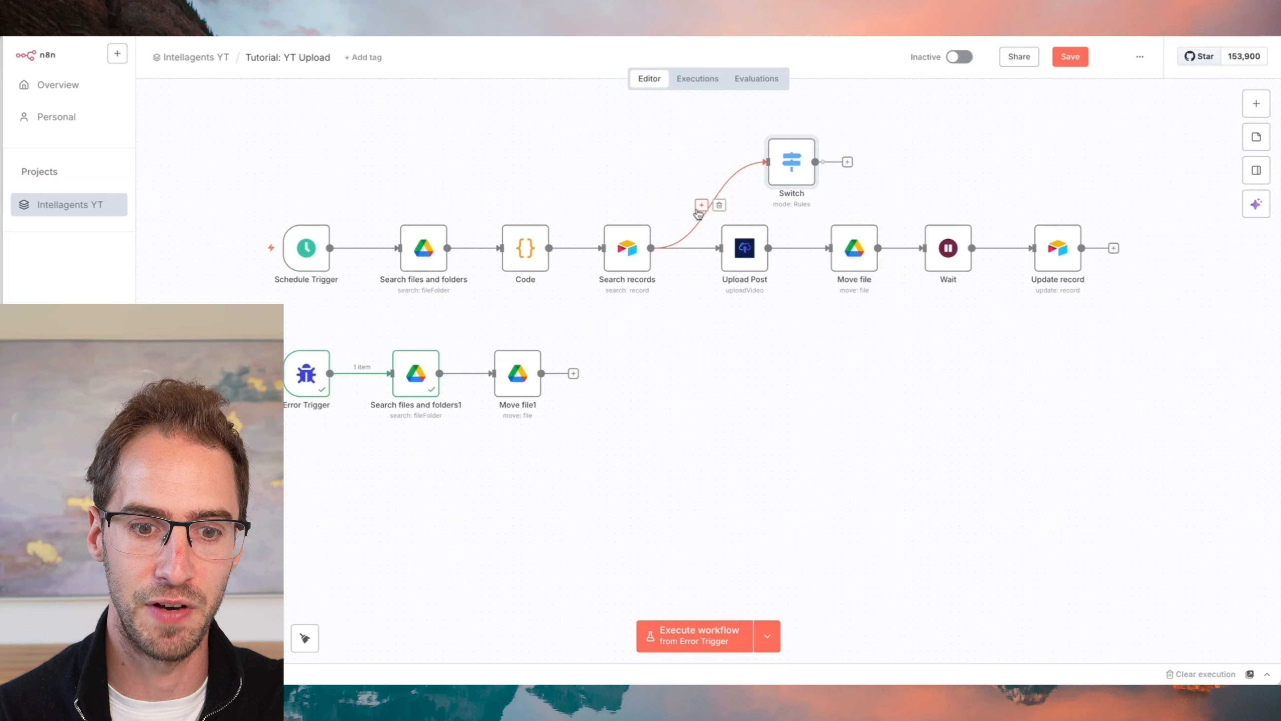
- Set the Switch node's first routing rule to channel is equal to A
double_click(793, 162)
click(618, 201)
text(channel)
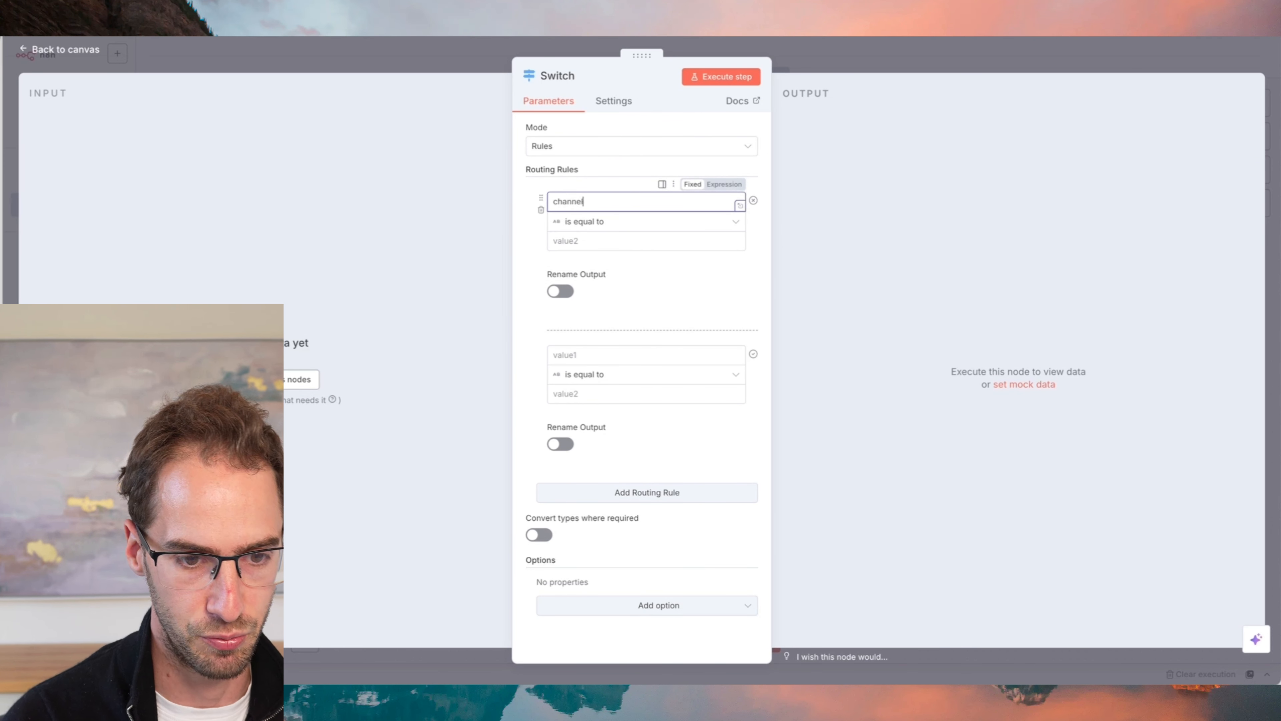
click(643, 241)
text(A)
- Set the Switch node's second routing rule to channel is equal to B and add a third rule
double_click(577, 203)
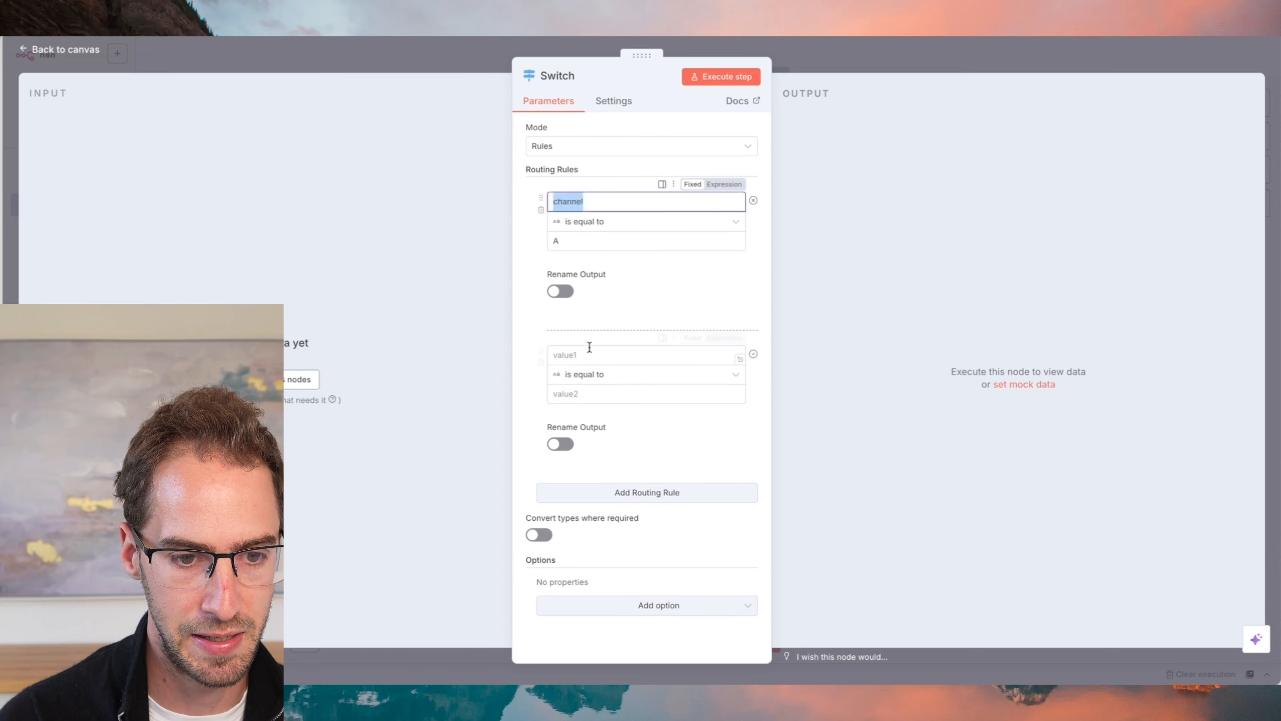
key(ctrl+c)
click(589, 354)
key(ctrl+v)
click(589, 394)
text(B)
click(591, 492)
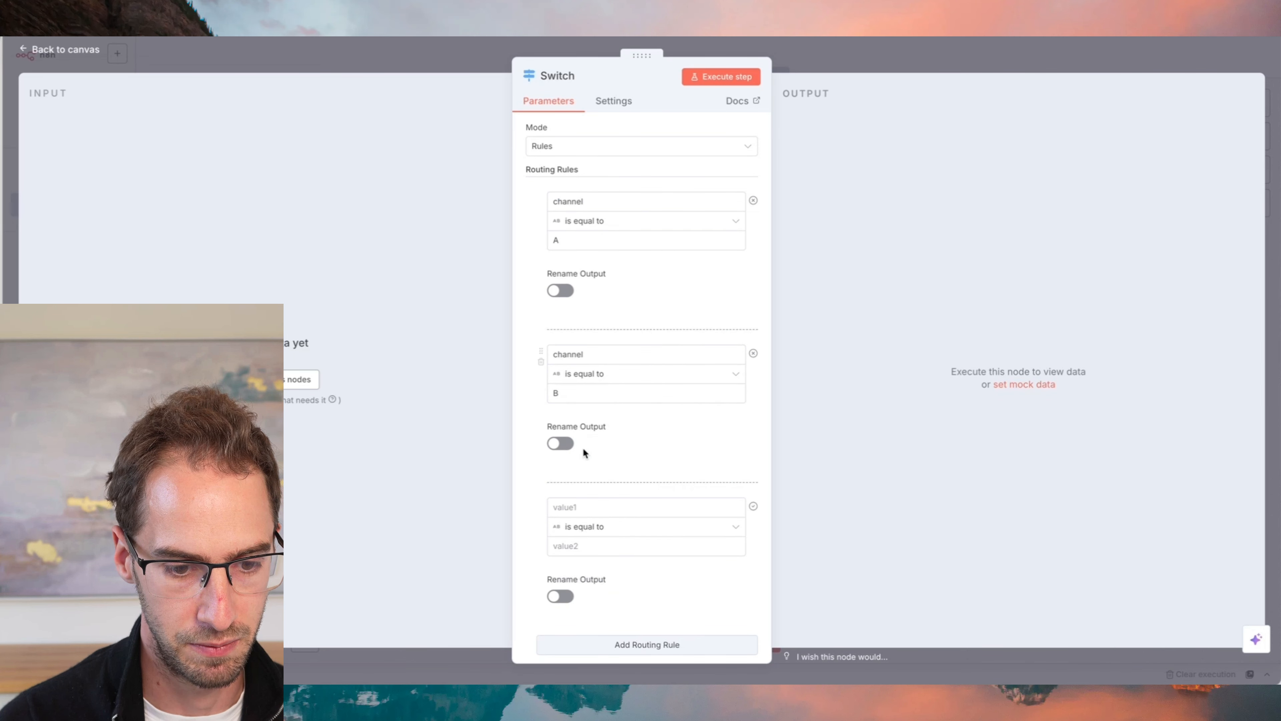
click(575, 507)
text(c)
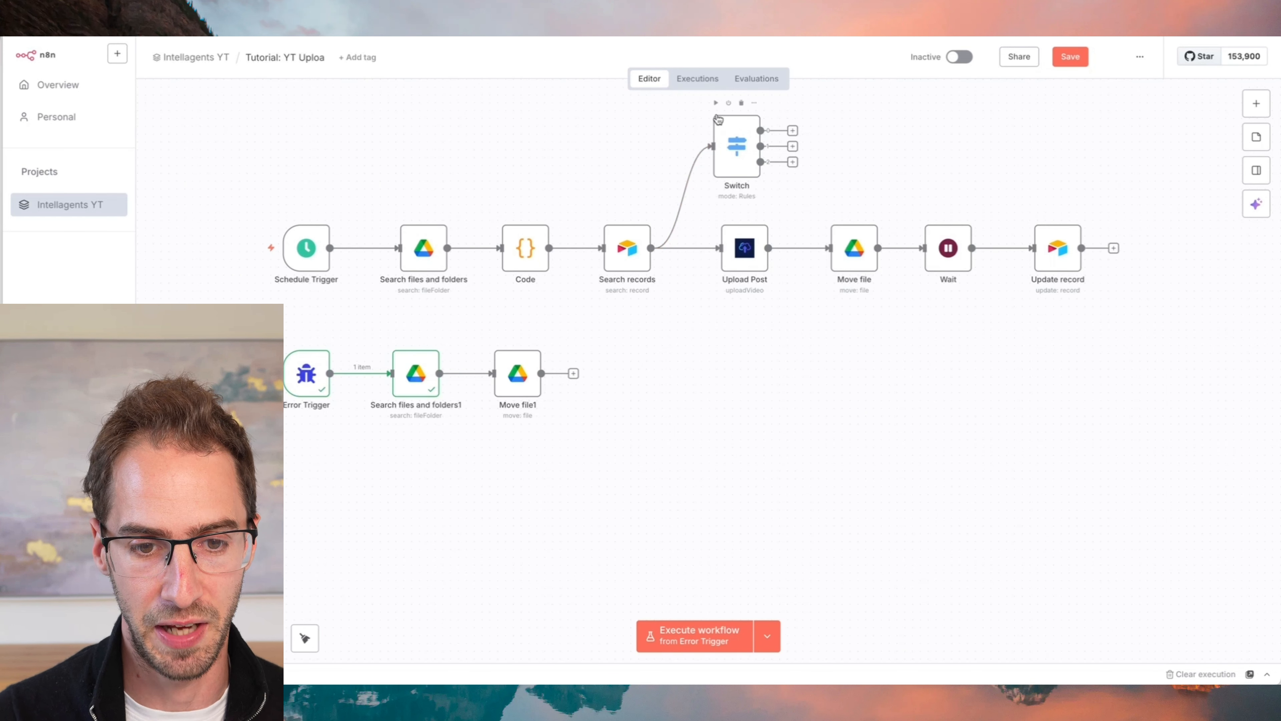
- Delete the Switch node from the workflow
scroll(718, 119, up, 2)
click(749, 104)
scroll(586, 158, up, 1)
scroll(585, 158, up, 1)
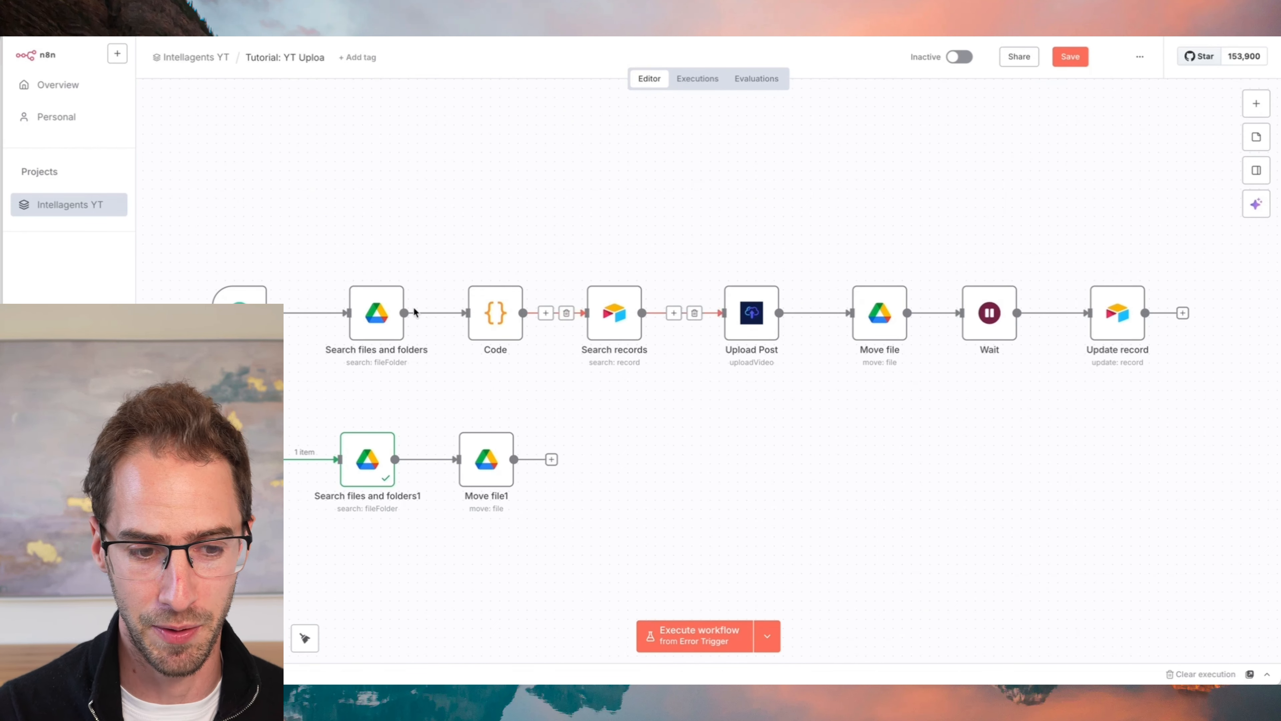
- Insert a Remove Duplicates node between Code and Search records with the Remove items processed in previous executions action
click(427, 313)
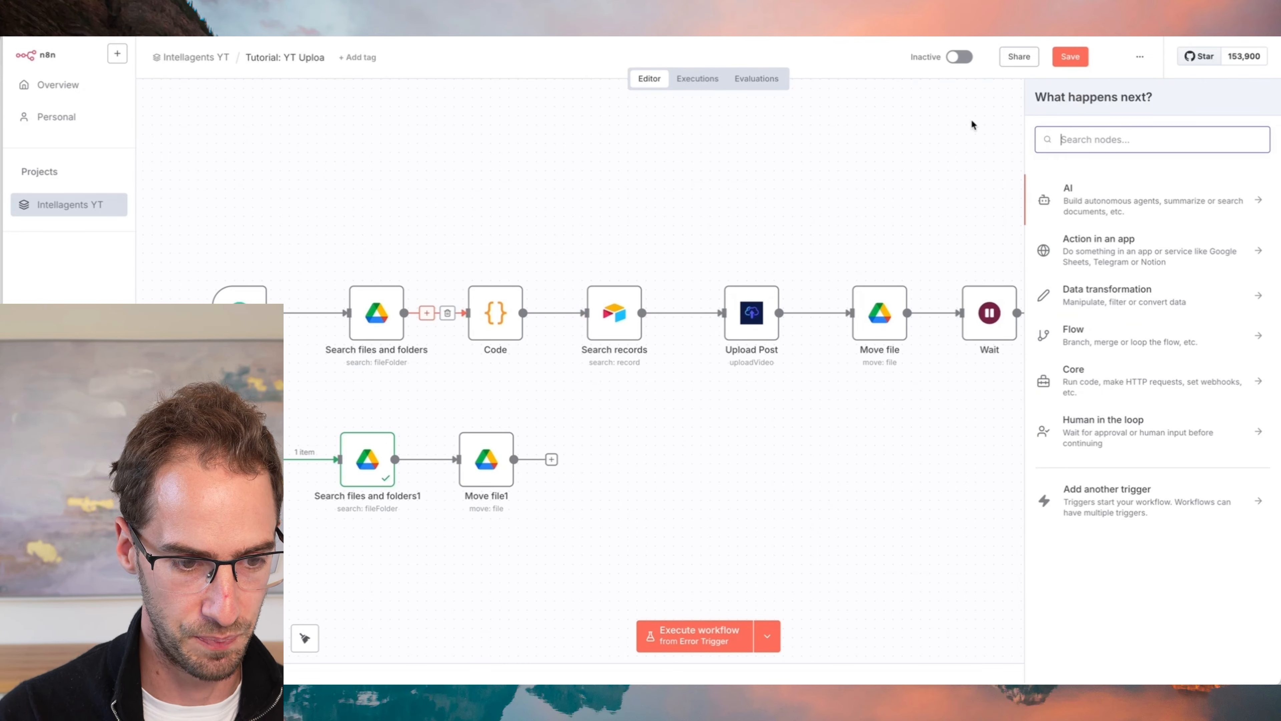
click(550, 258)
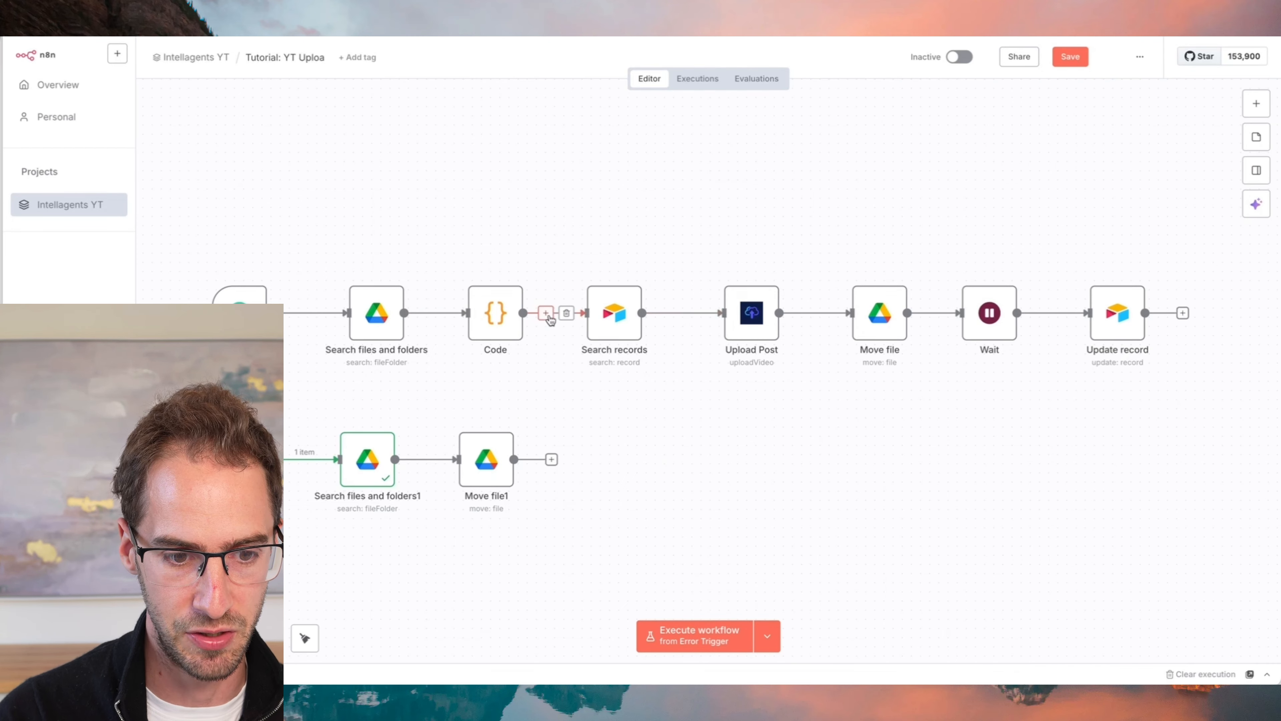
click(546, 313)
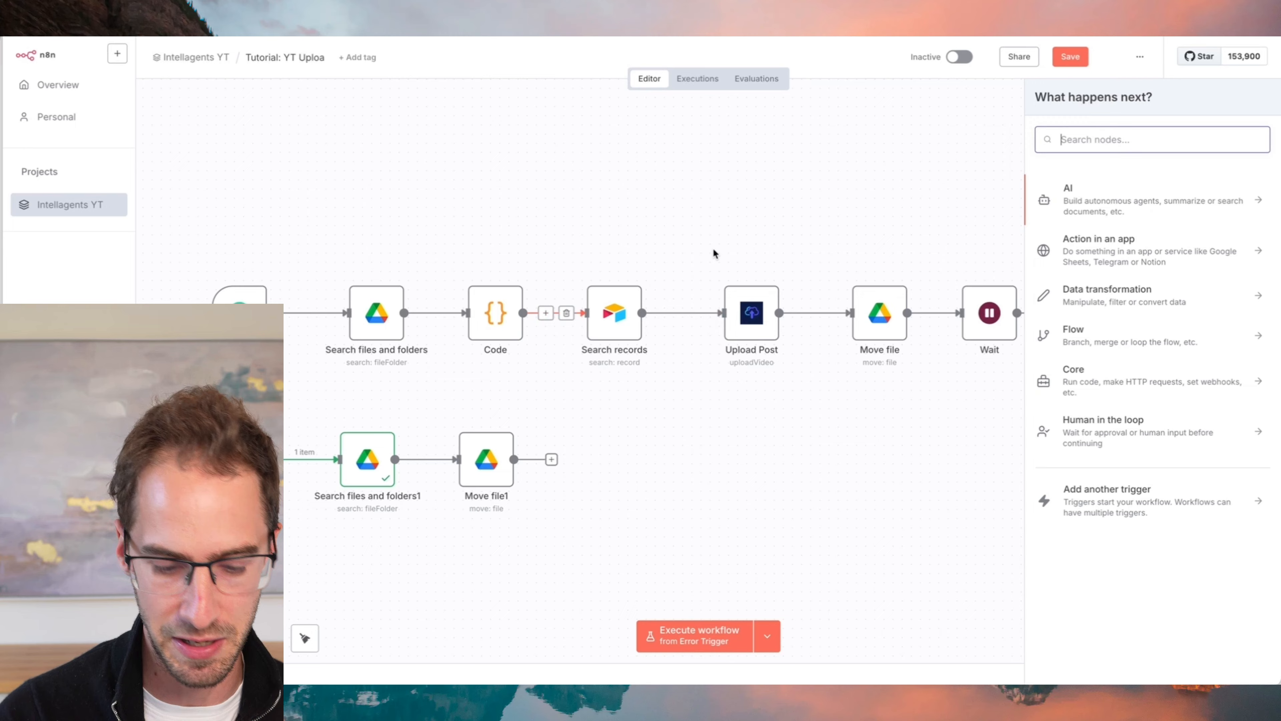
text(remove)
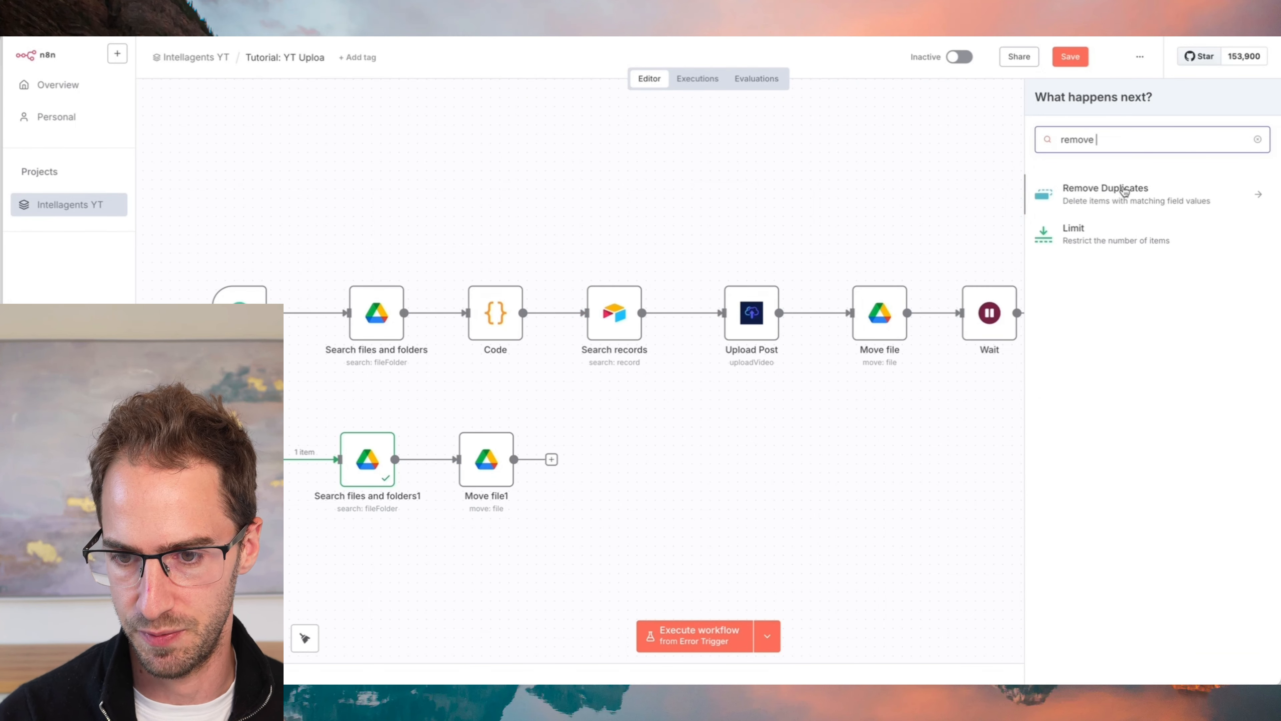
click(1147, 192)
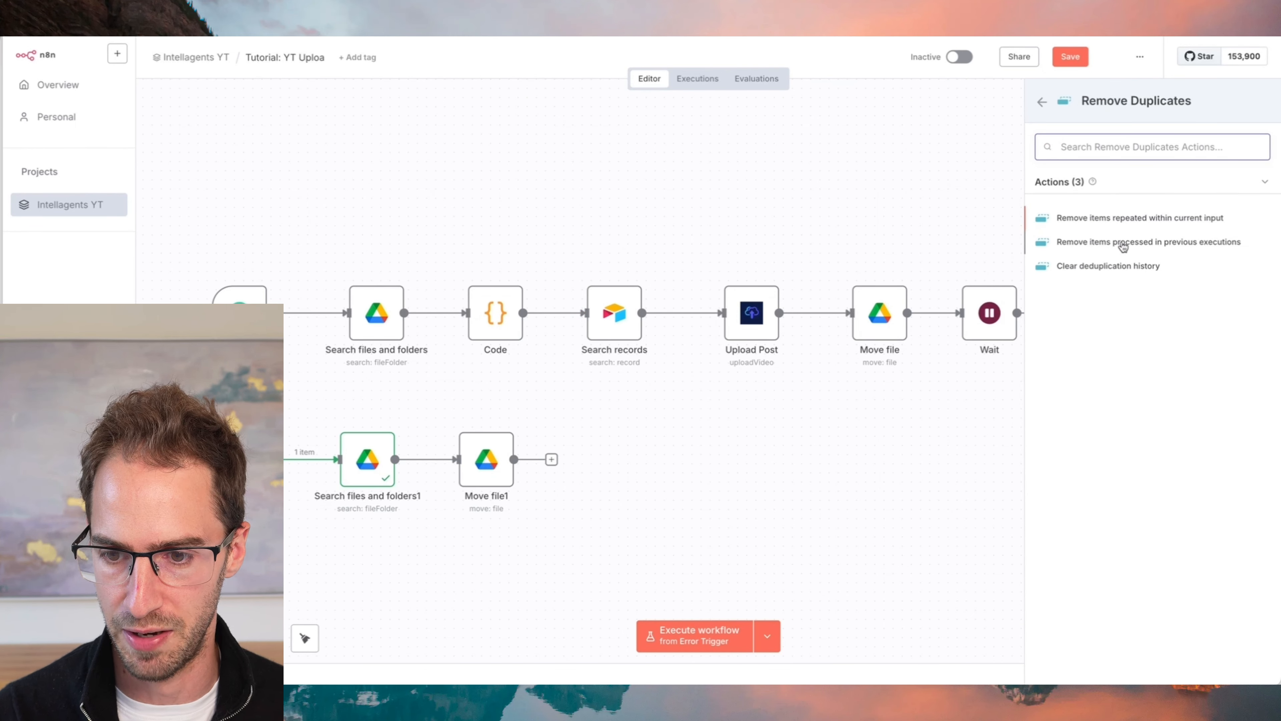
click(1122, 243)
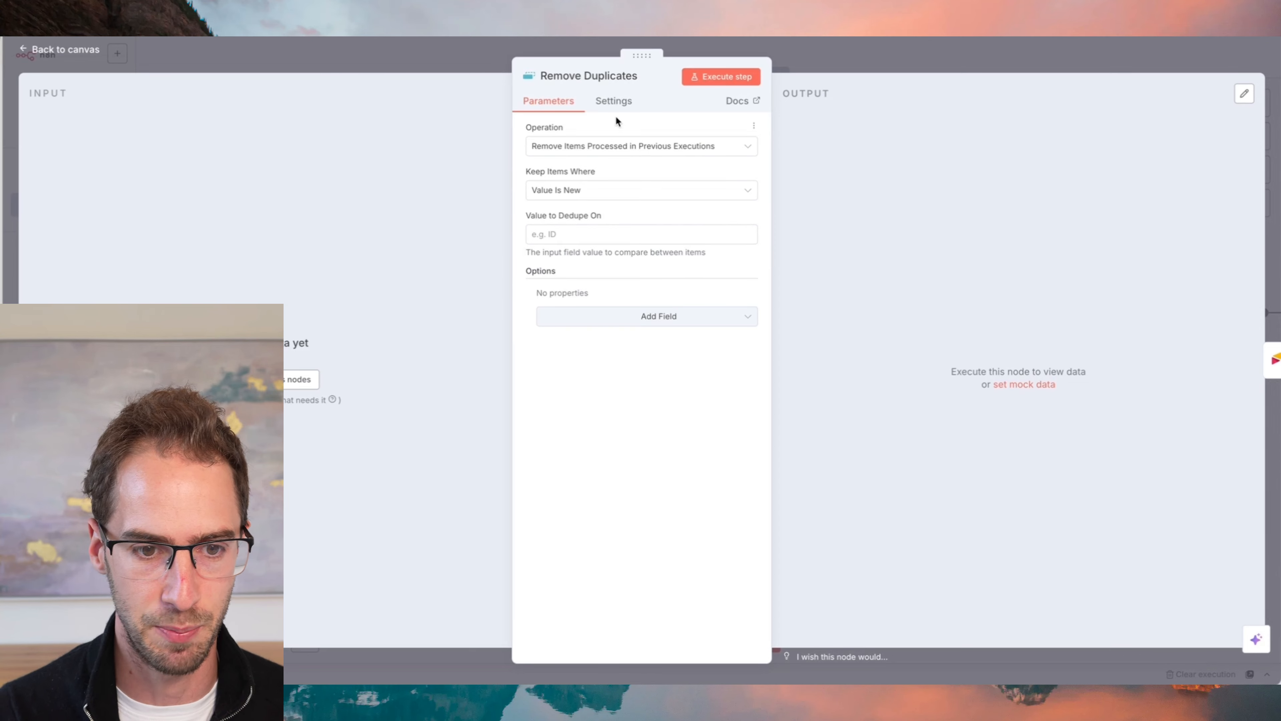
click(373, 61)
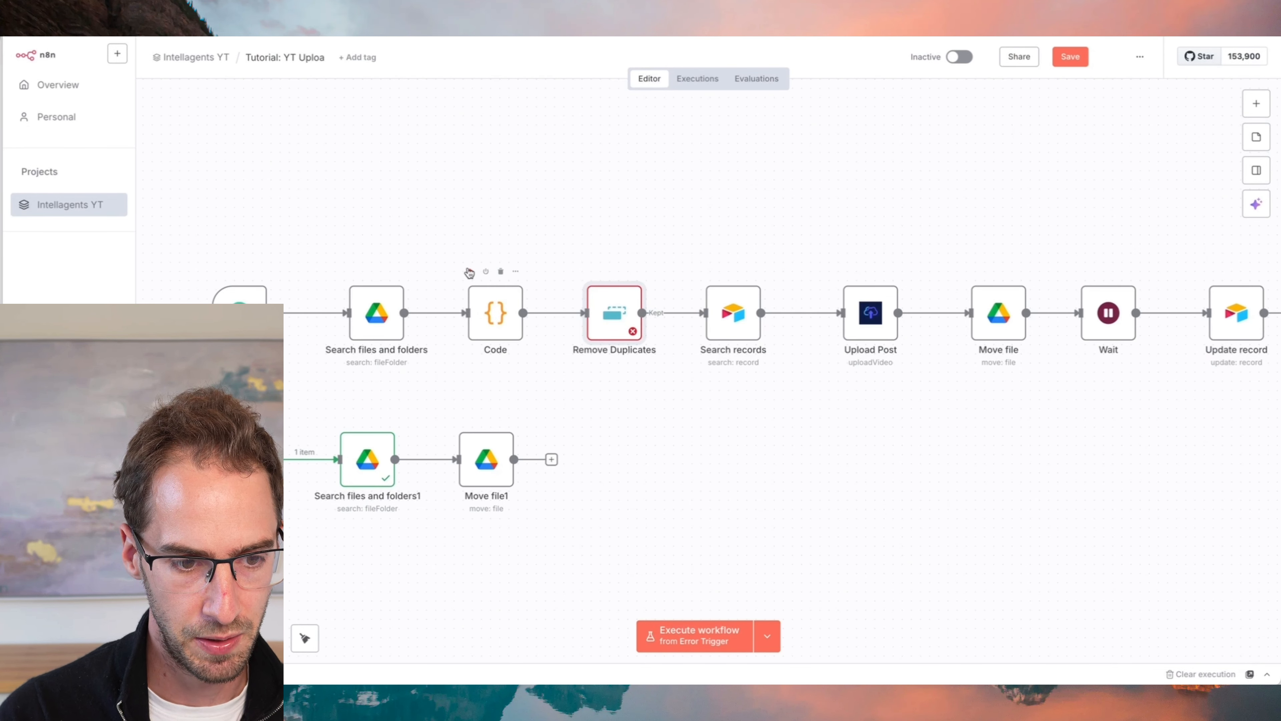
- Run Search files and folders in the main flow and set Remove Duplicates to dedupe on {{ $json.id }}
drag(471, 275, 425, 276)
click(351, 272)
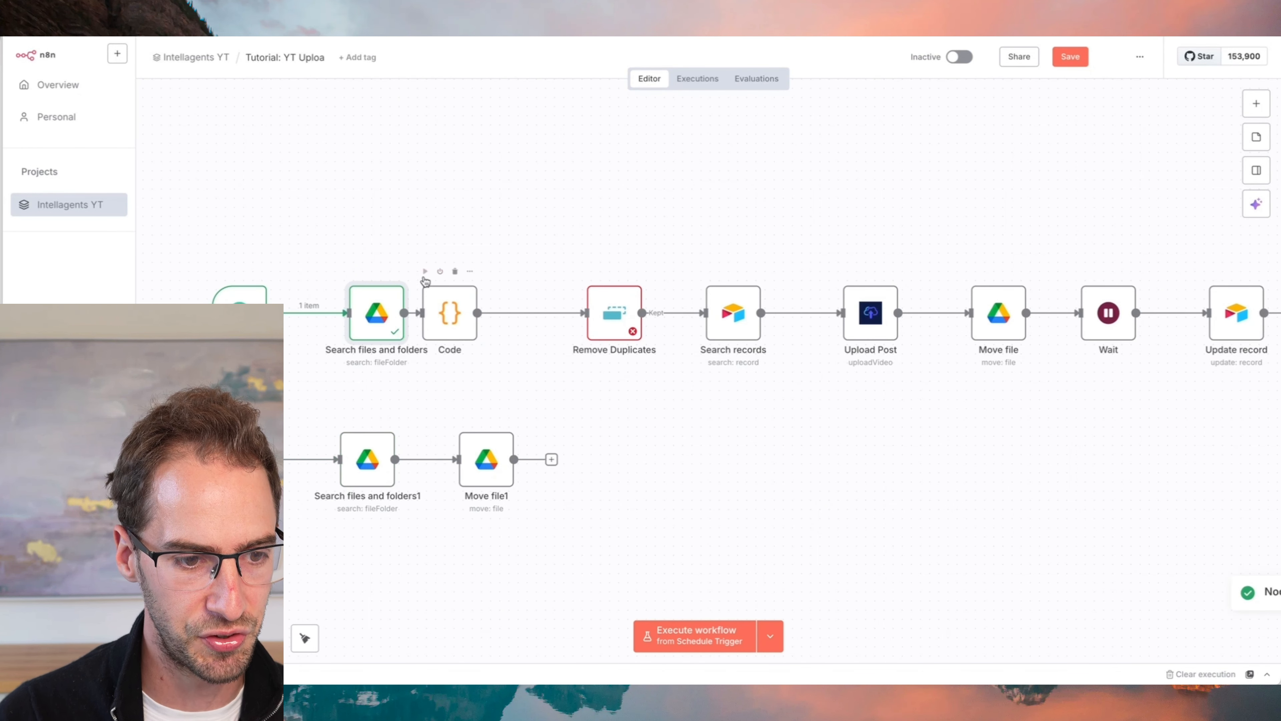
double_click(610, 309)
click(565, 237)
click(574, 395)
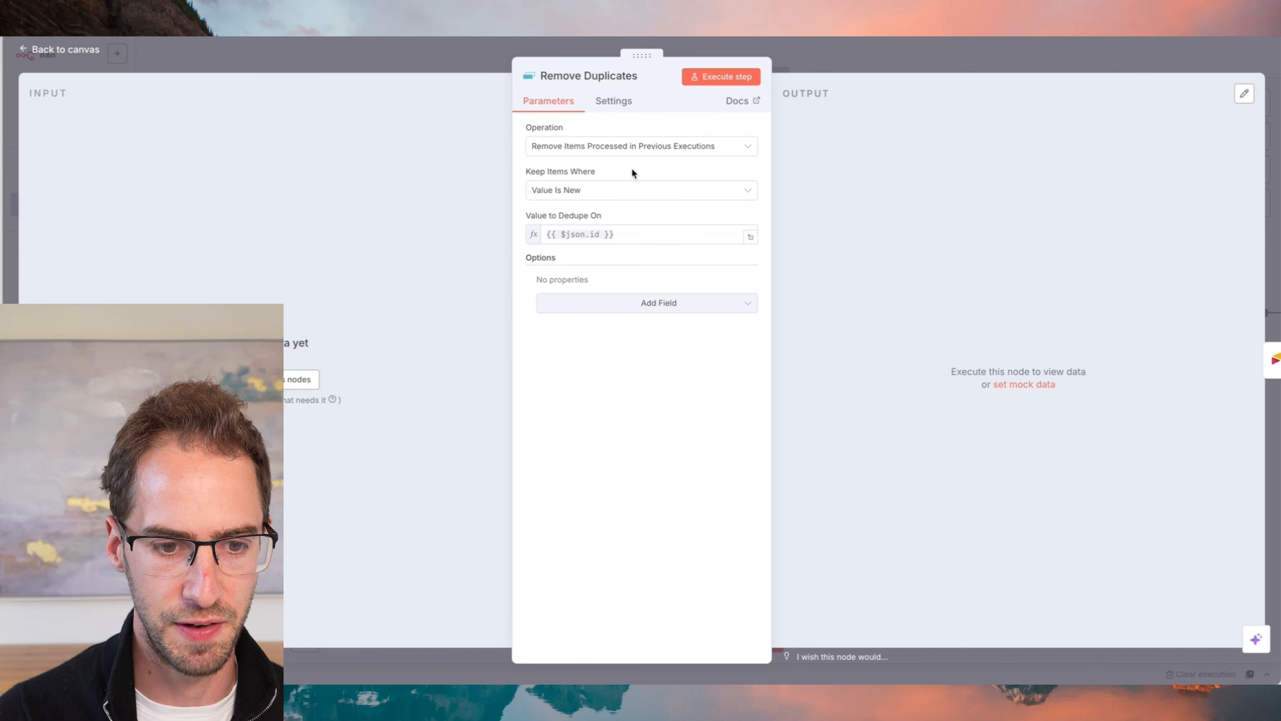
click(852, 50)
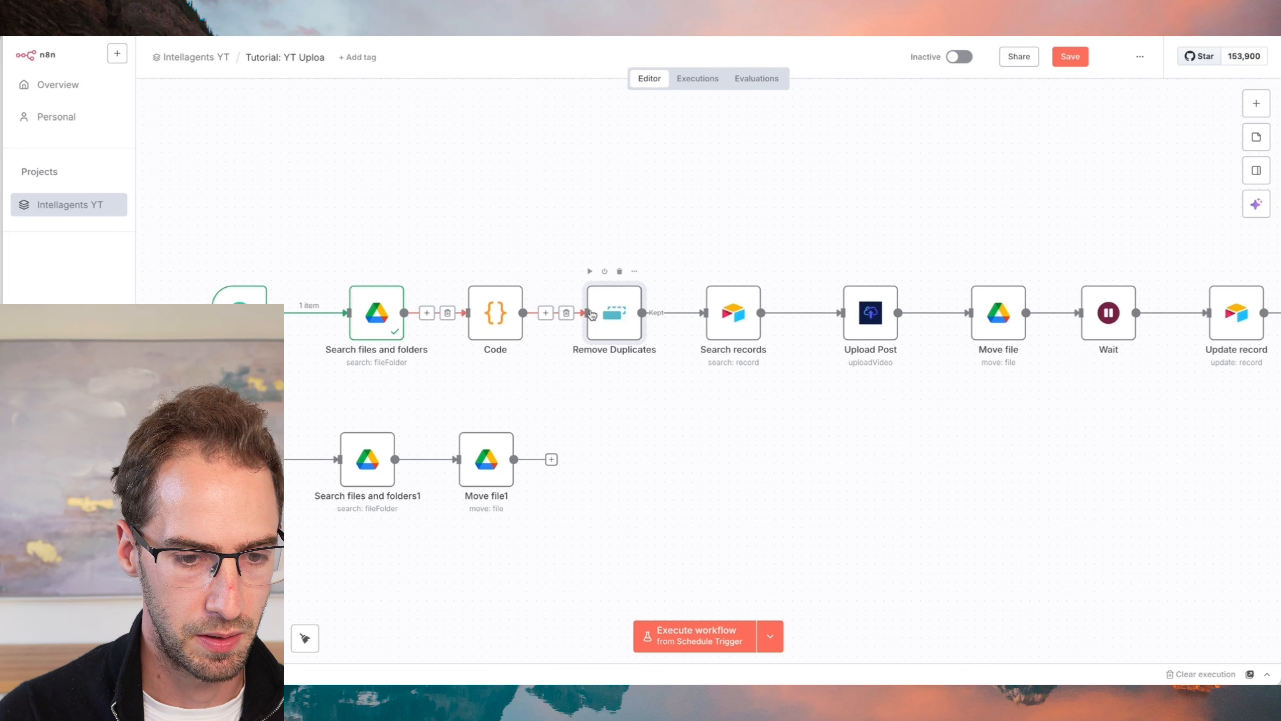
double_click(613, 310)
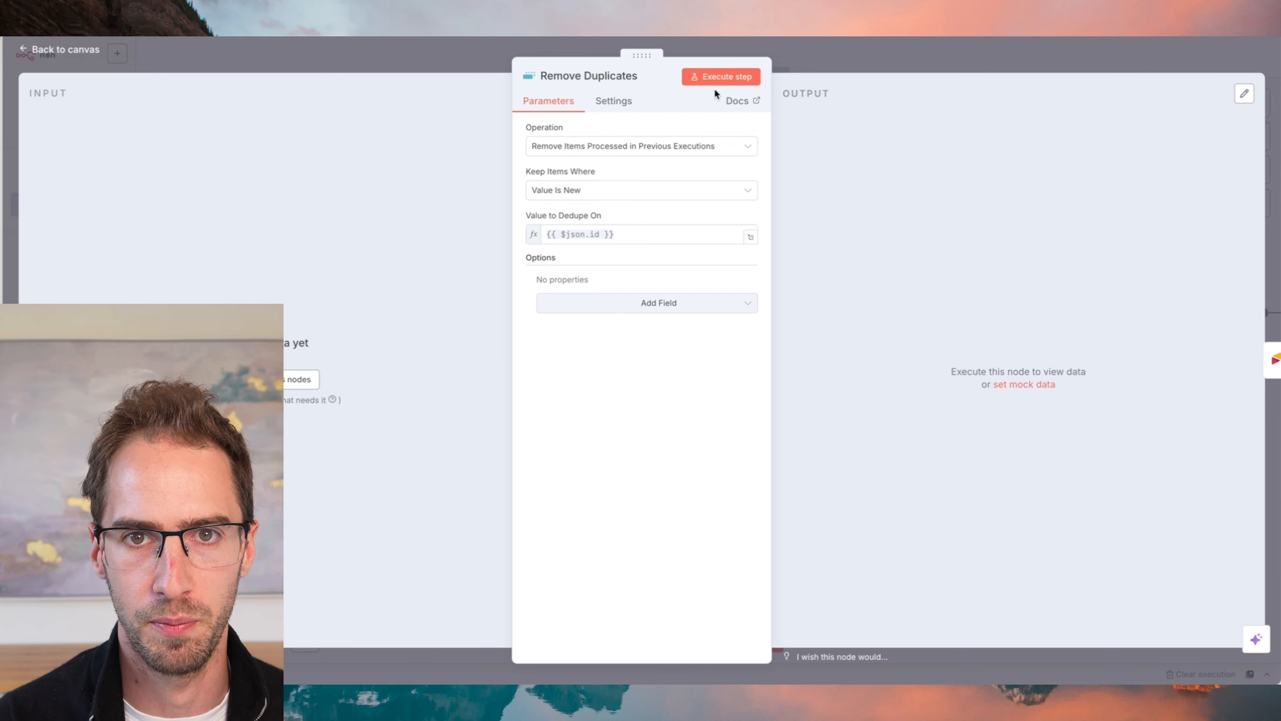
click(827, 68)
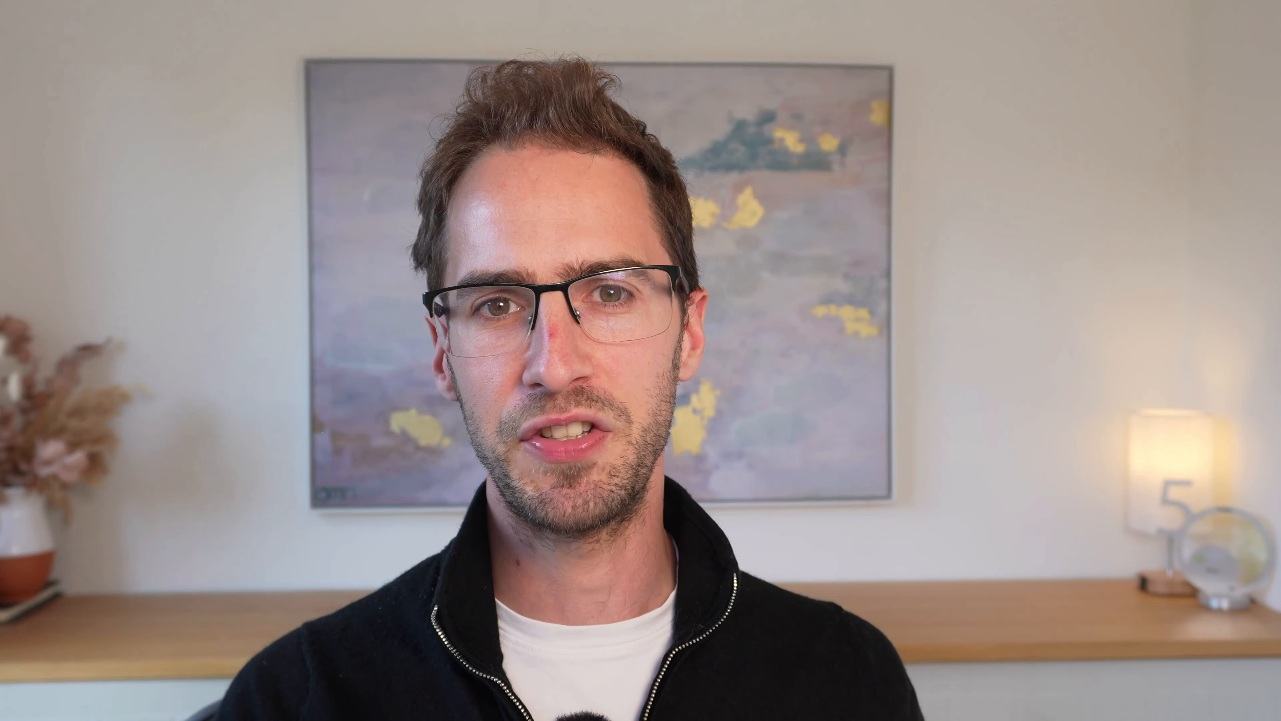